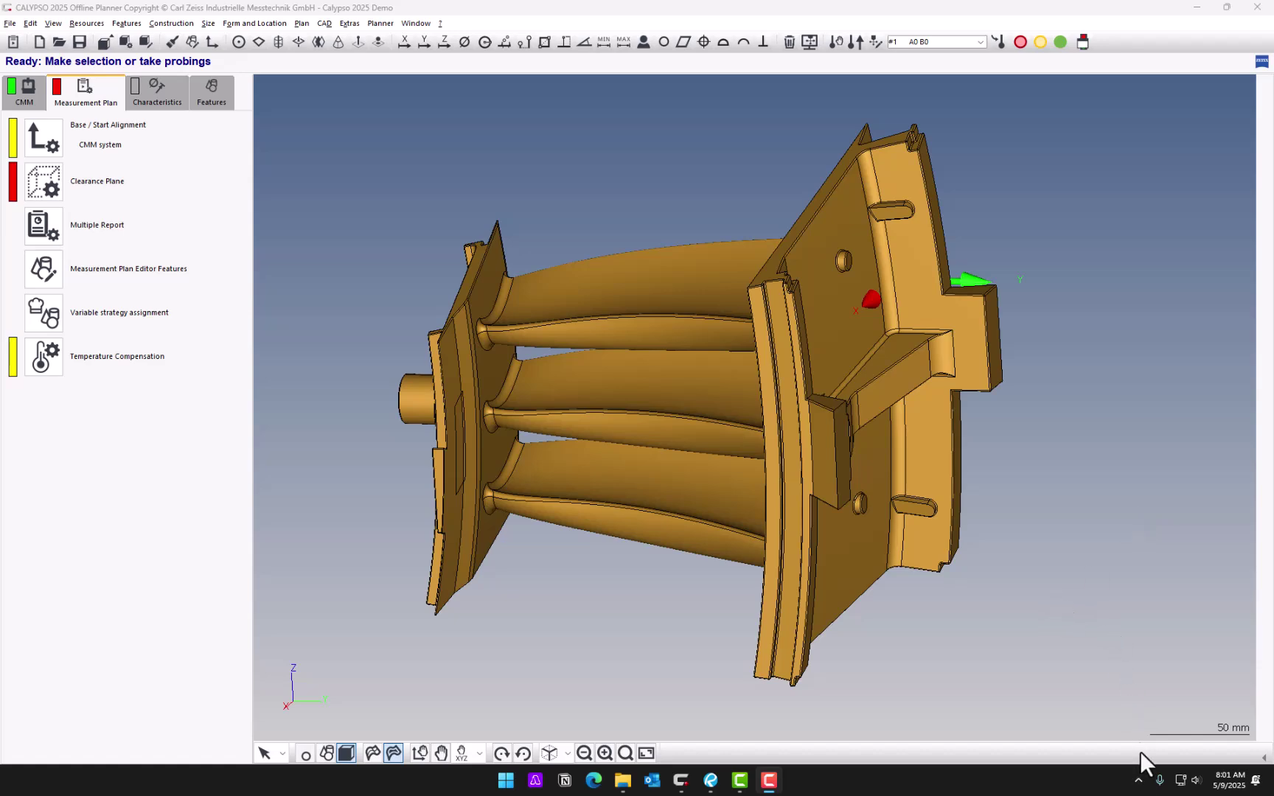
left_click(1140, 781)
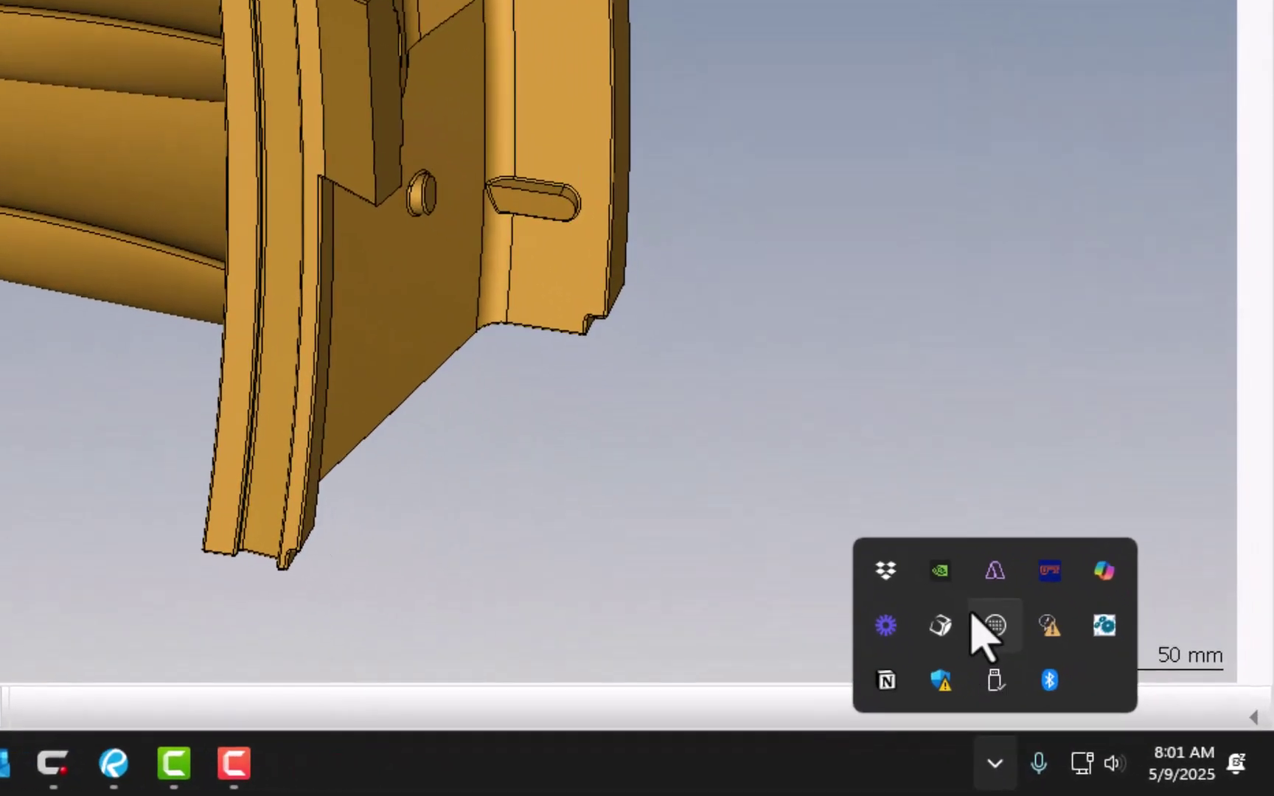
left_click(941, 571)
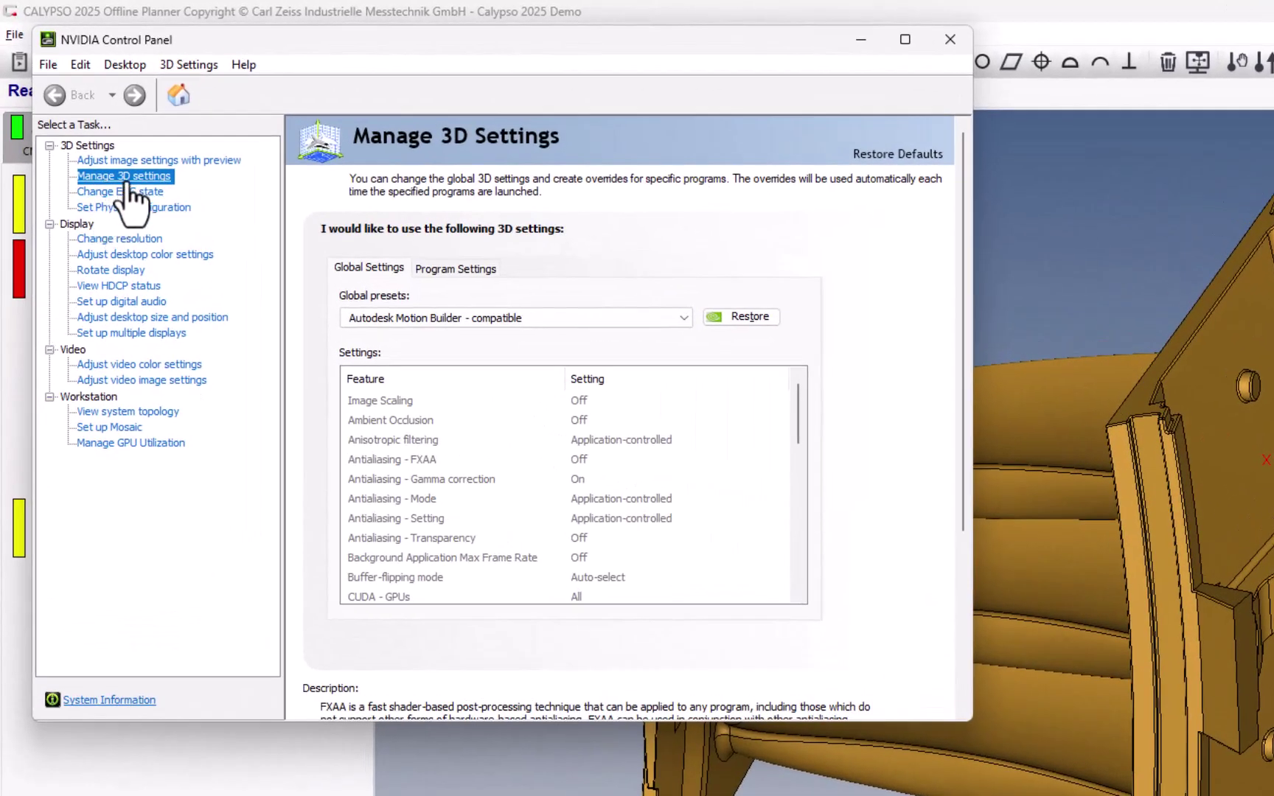
left_click(683, 318)
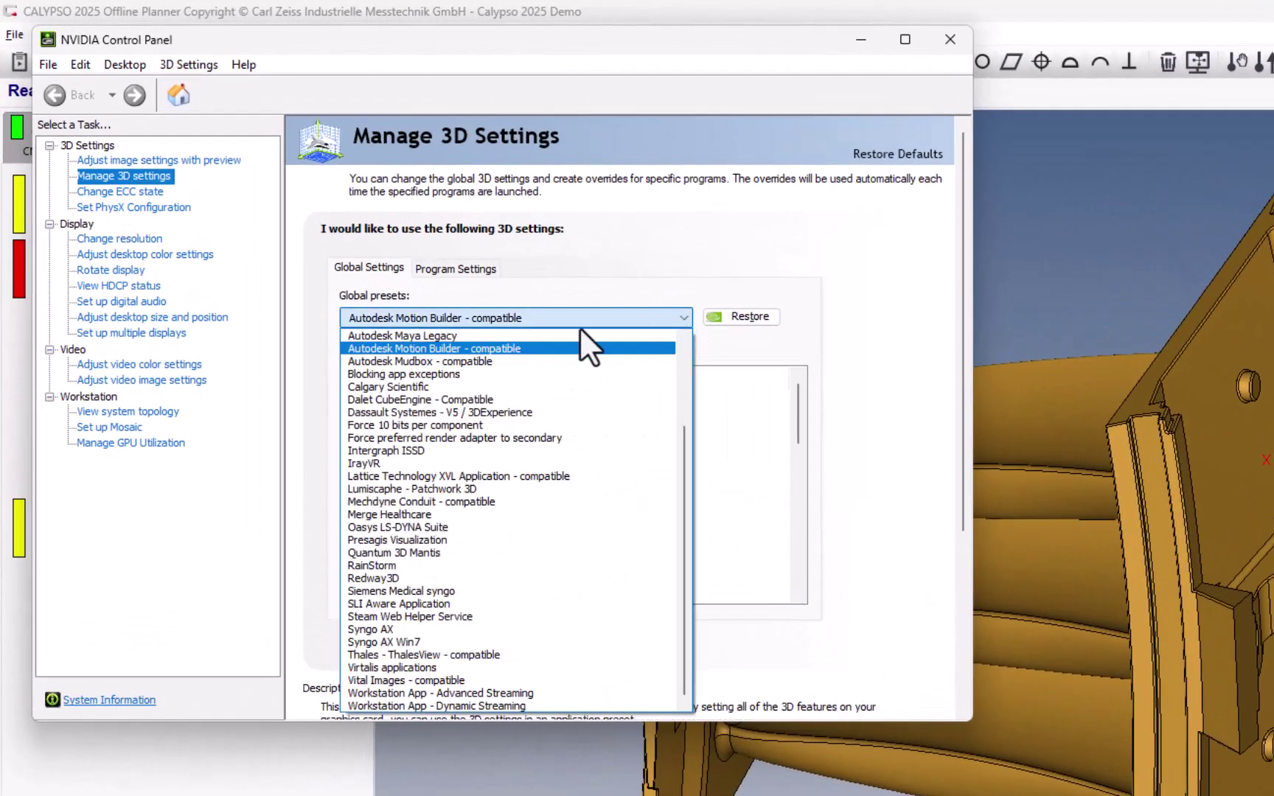
left_click(526, 350)
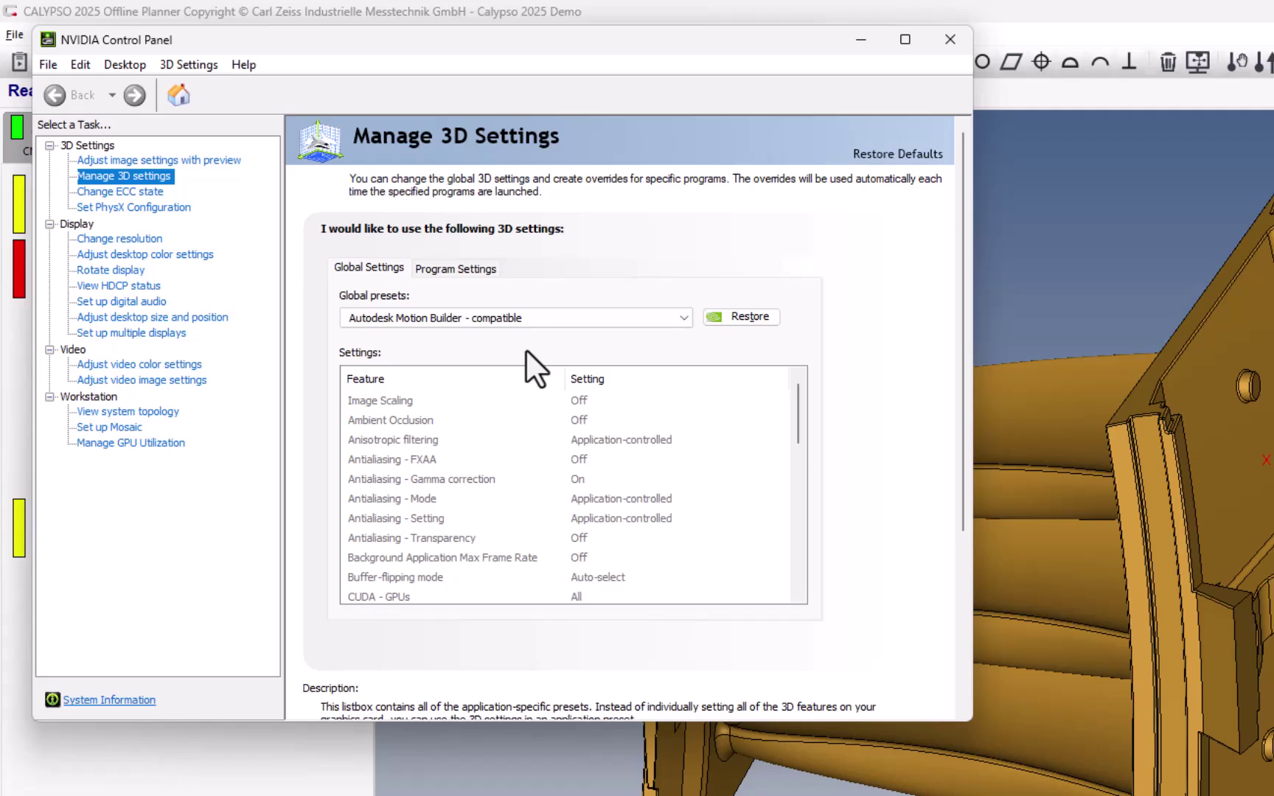
left_click(949, 39)
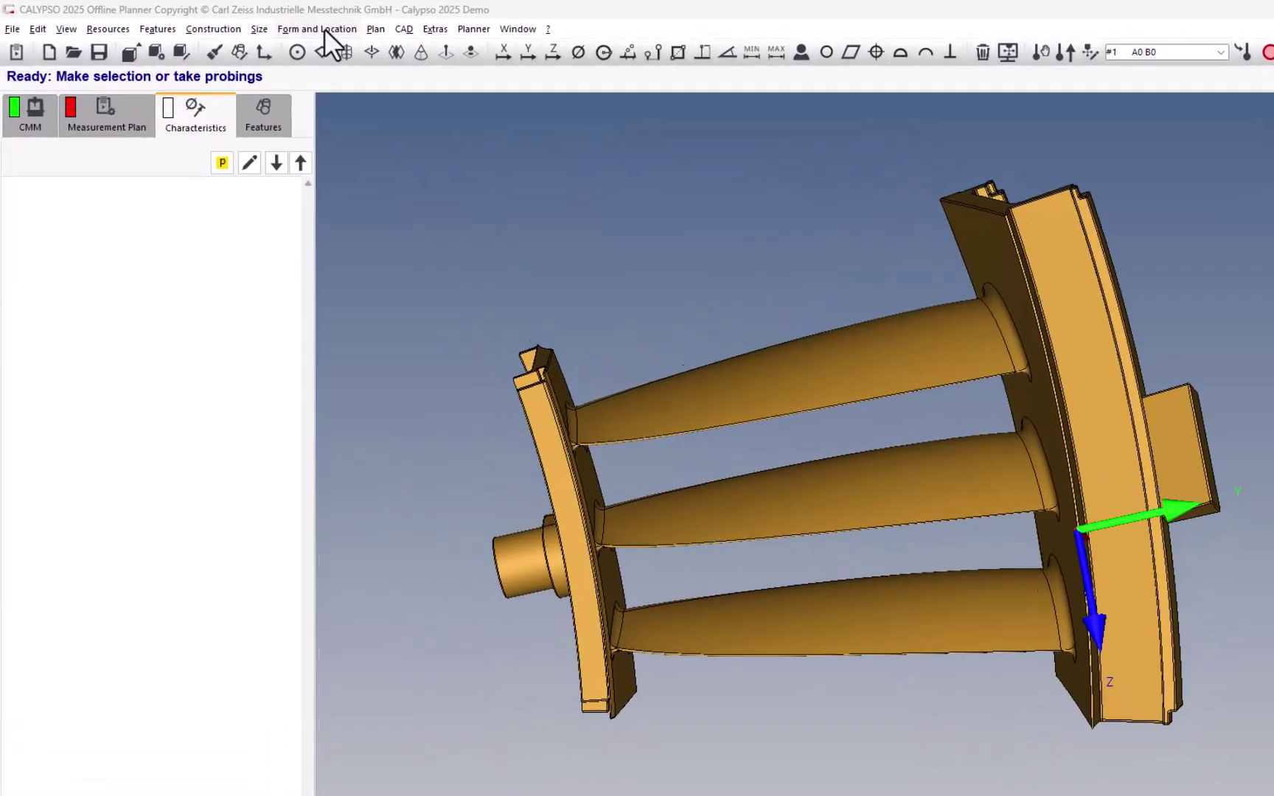
- Open the Form and Location characteristics menu above the empty Characteristics list
left_click(260, 23)
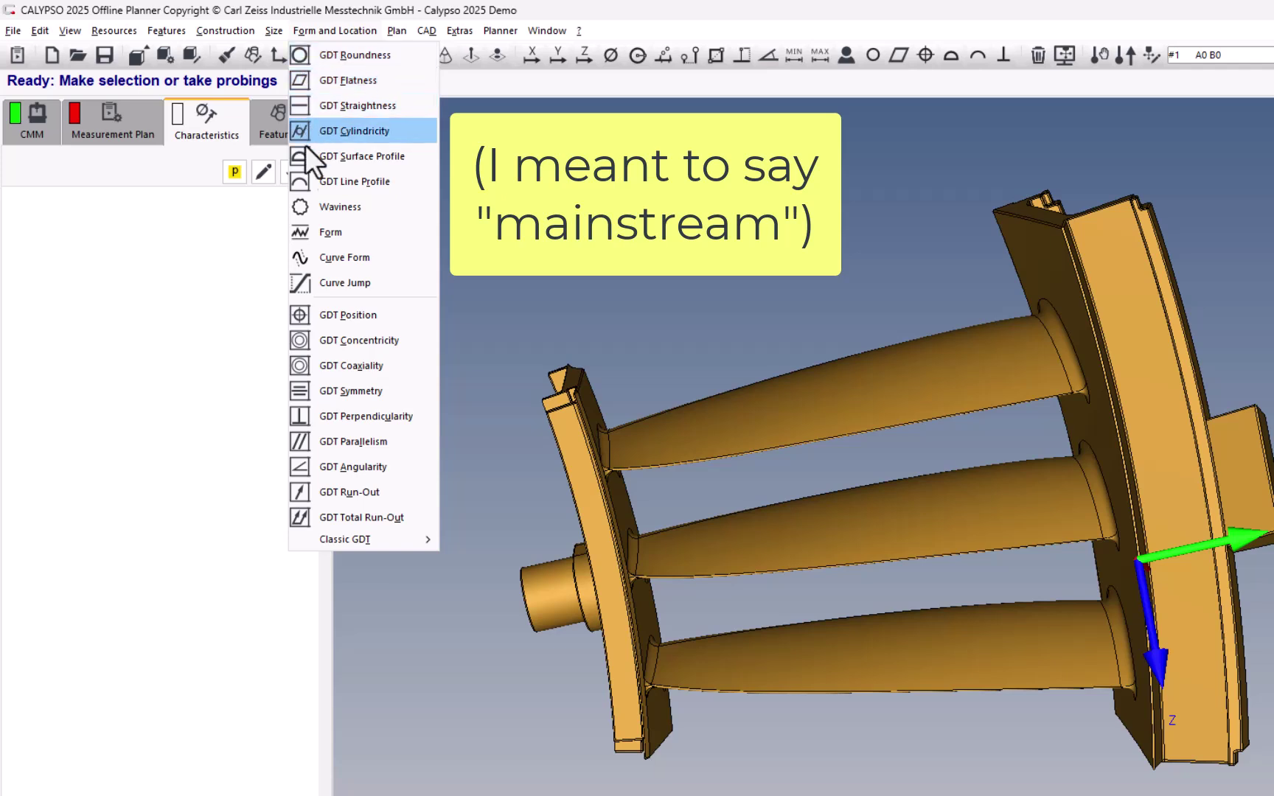
mouse_move(395, 542)
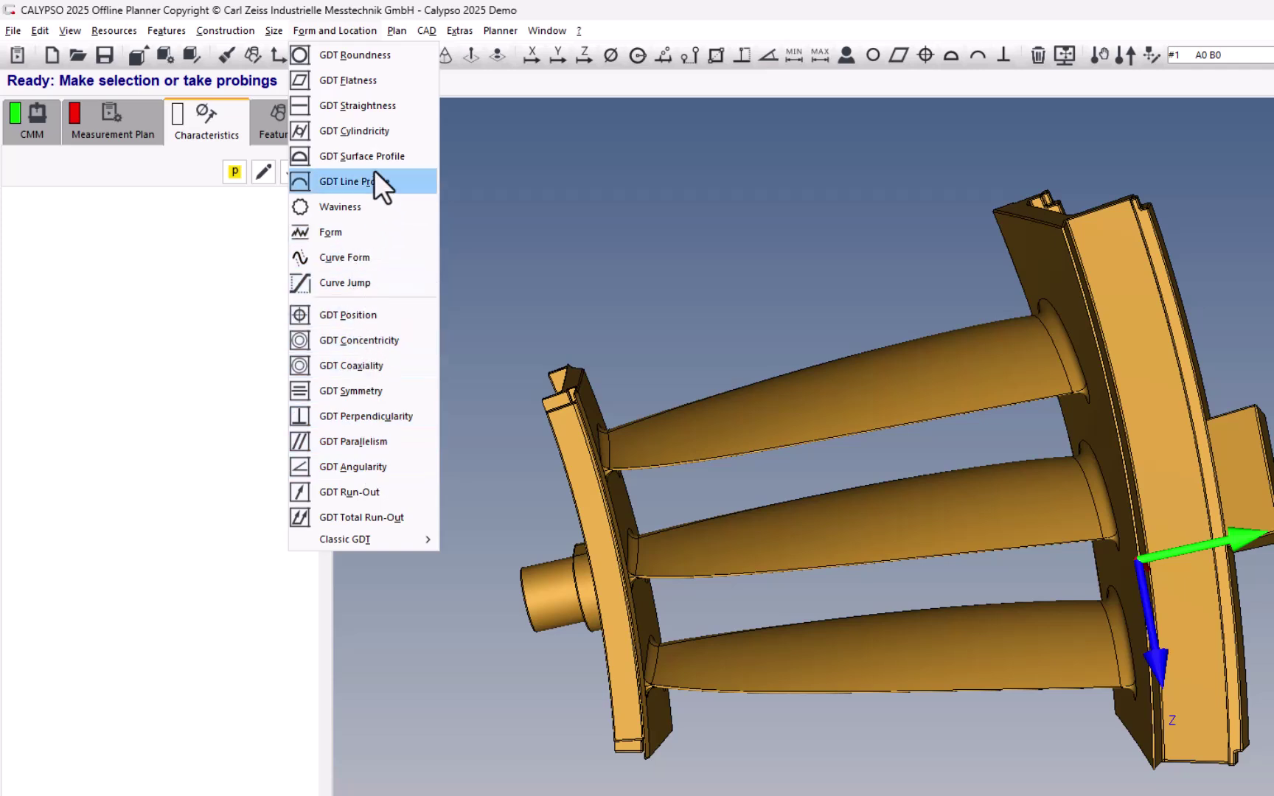
- Add a GDT Position on Cylinder3 with datums Plane3, Cylinder4 and Cylinder5
left_click(379, 319)
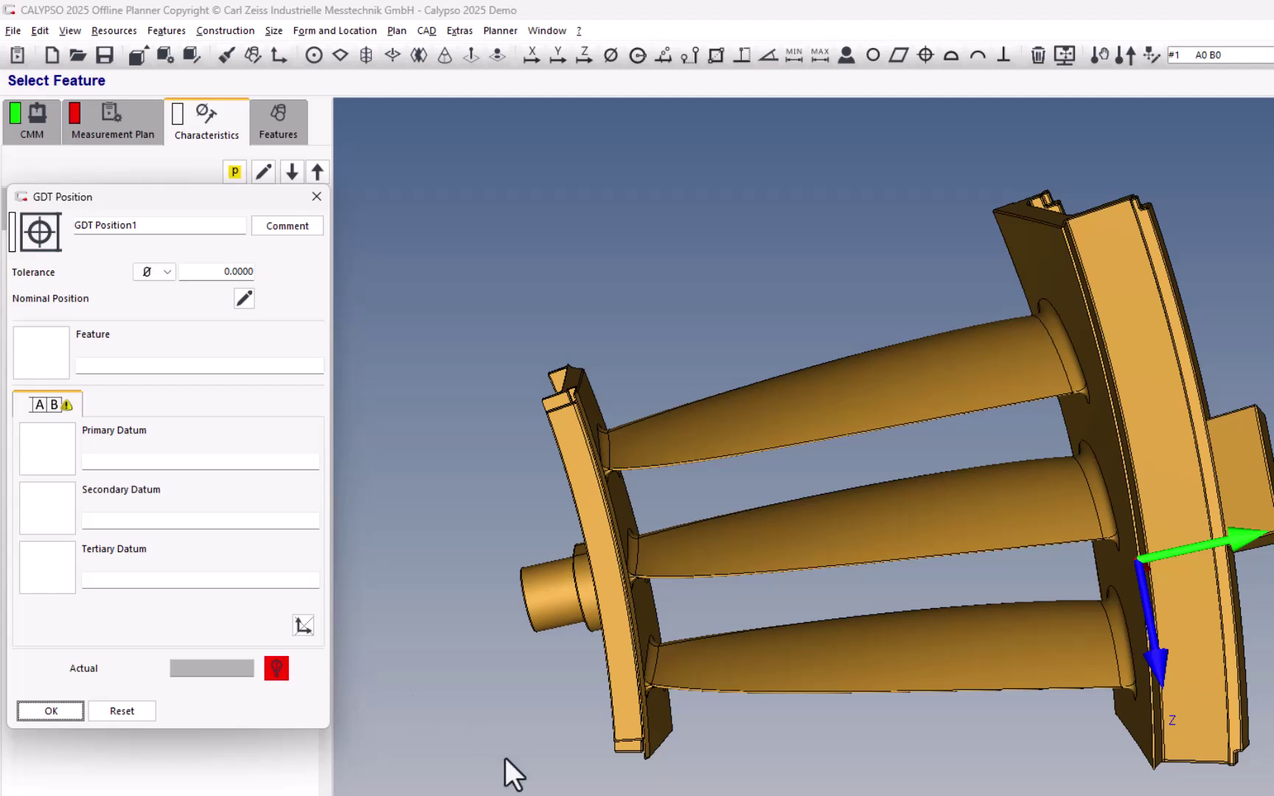
middle_click_drag(938, 700, 753, 696)
scroll(1009, 600, "up", 5)
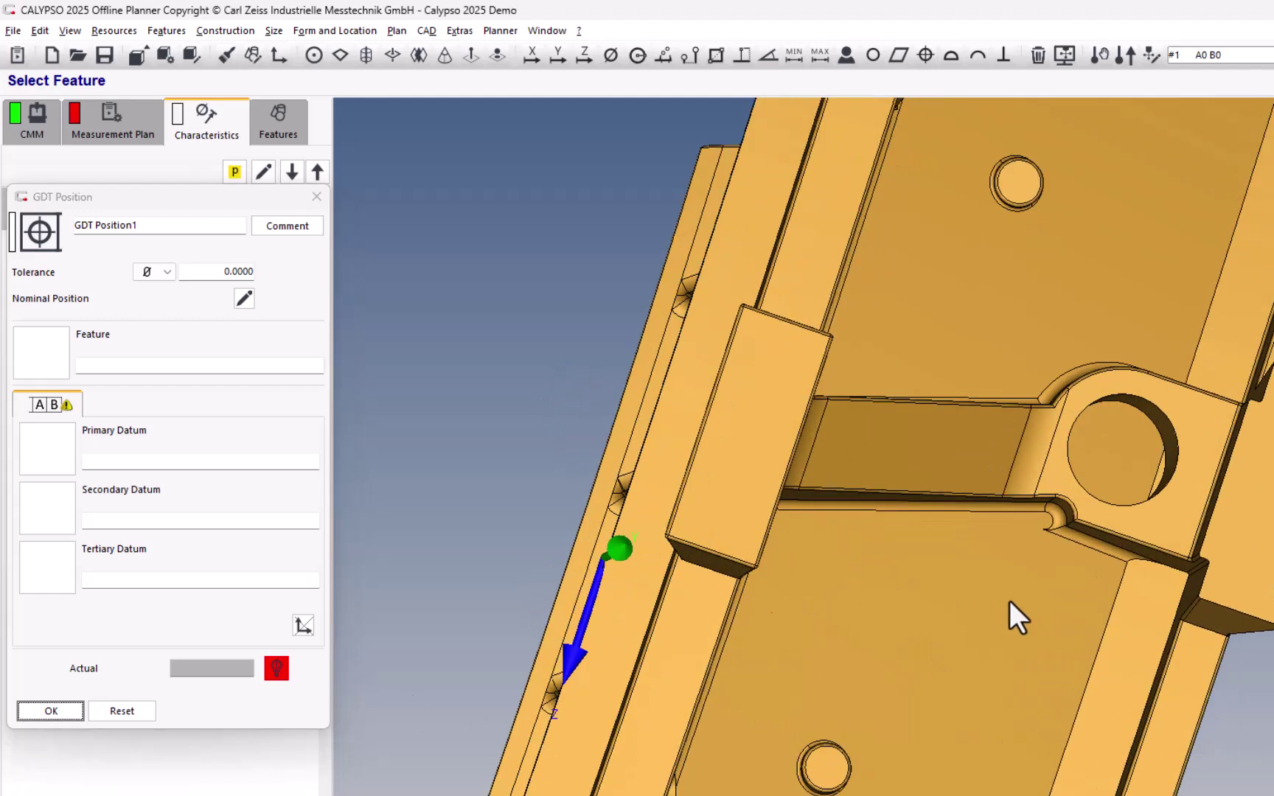
left_click(1134, 423)
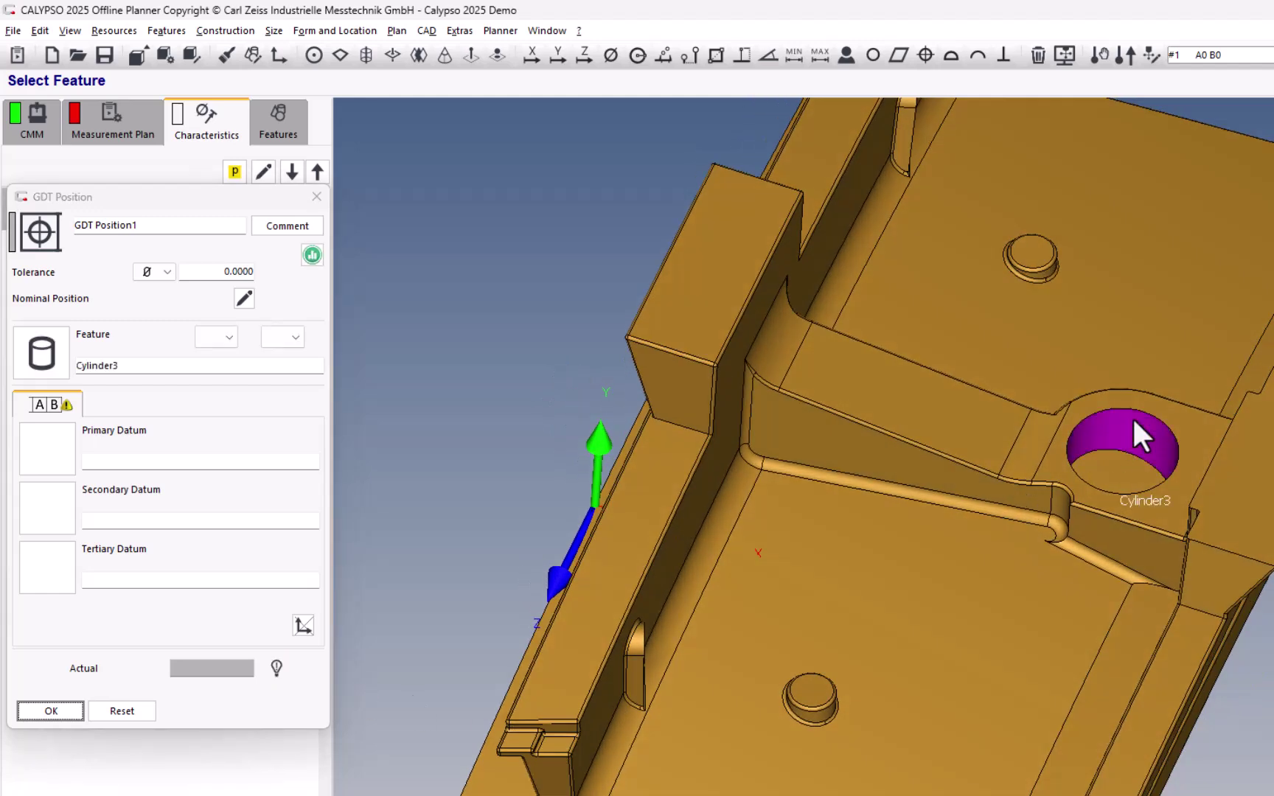
left_click(1182, 425)
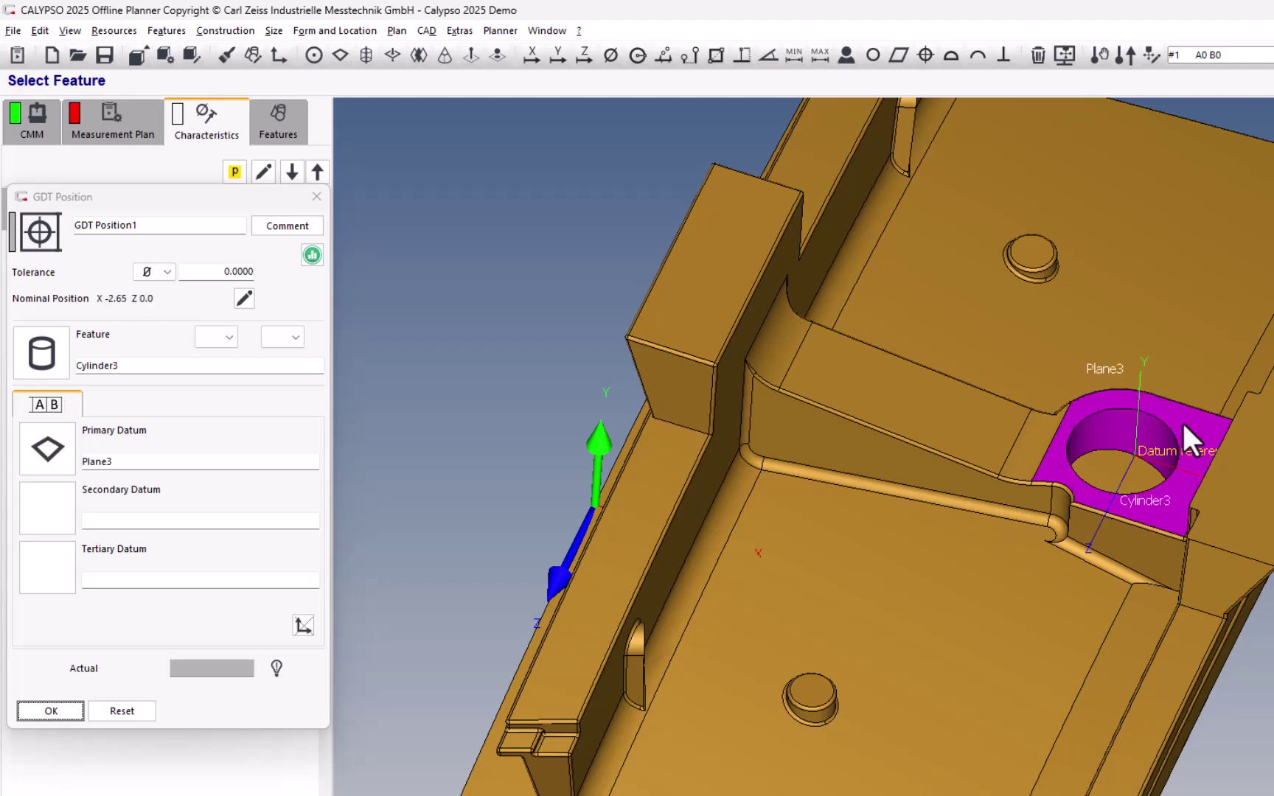
left_click(811, 717)
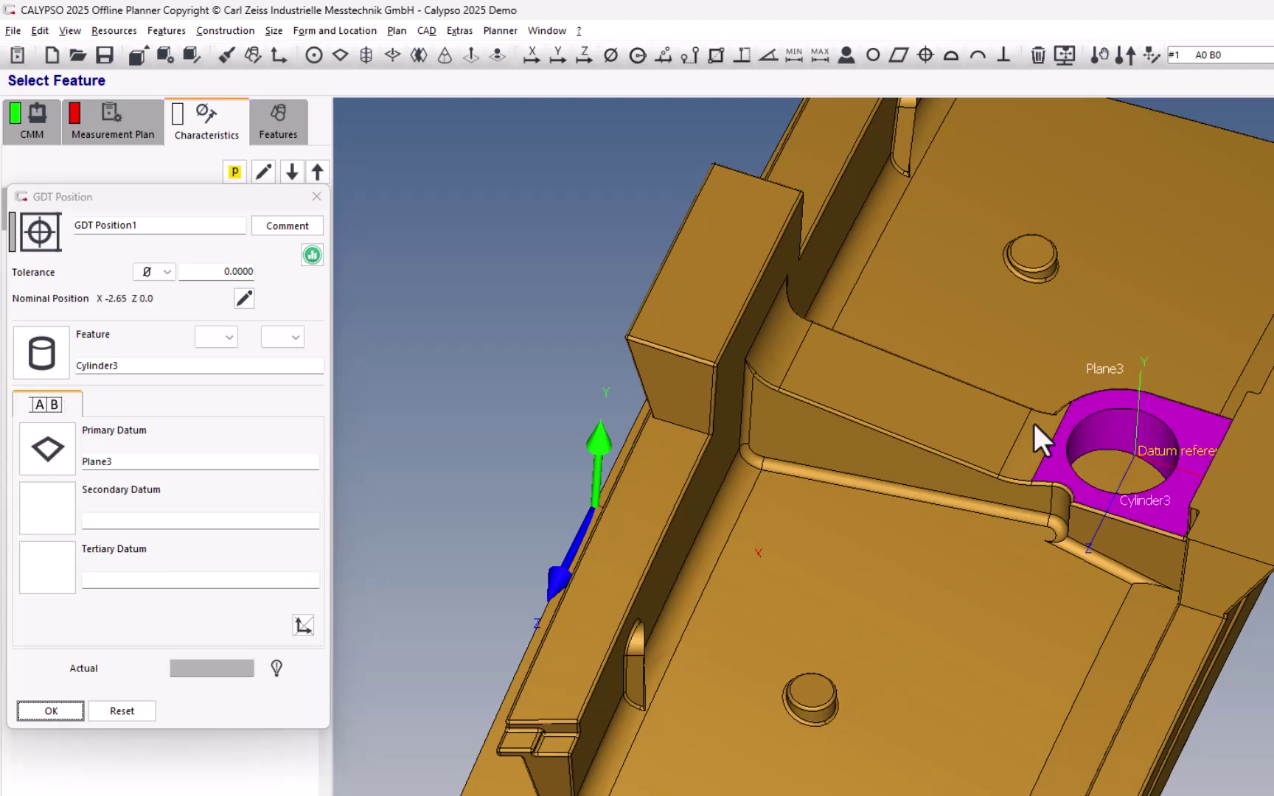
left_click(1041, 271)
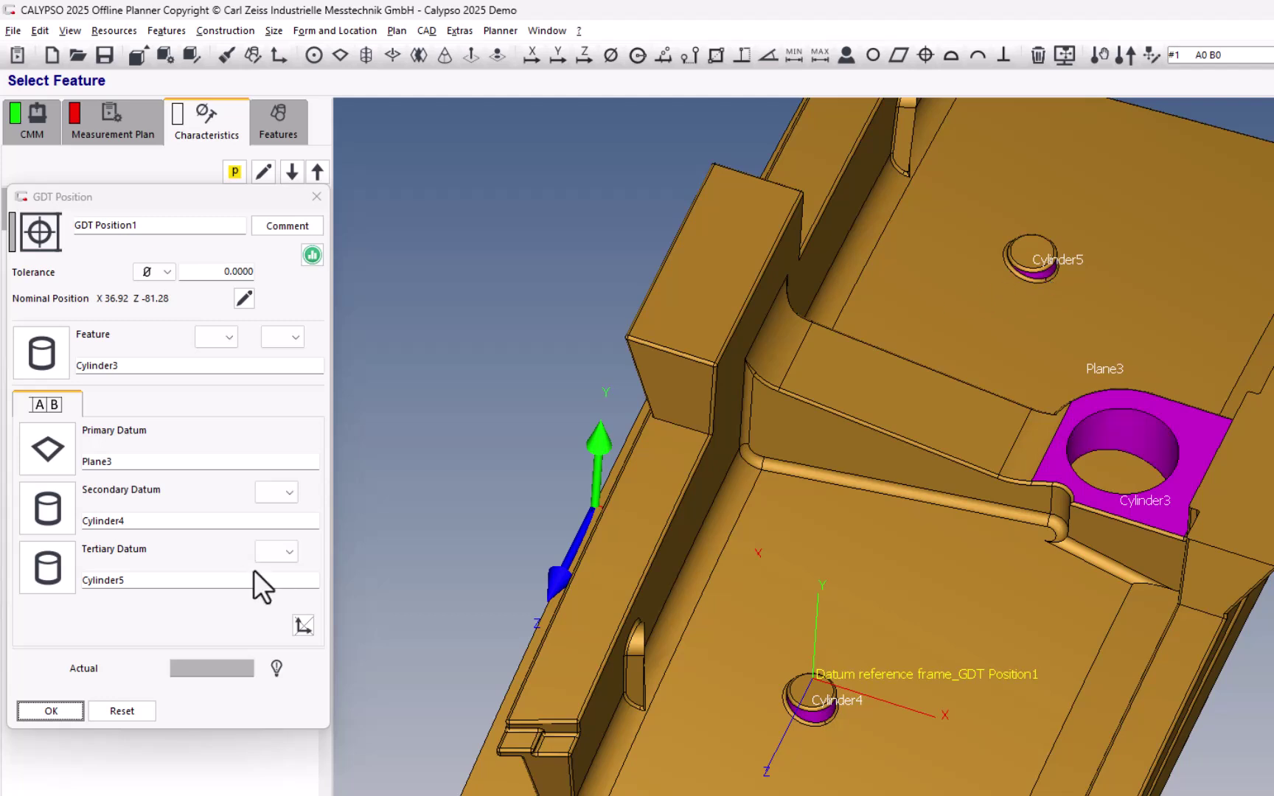
- Apply the MMR modifier to the secondary and tertiary datums
left_click(290, 494)
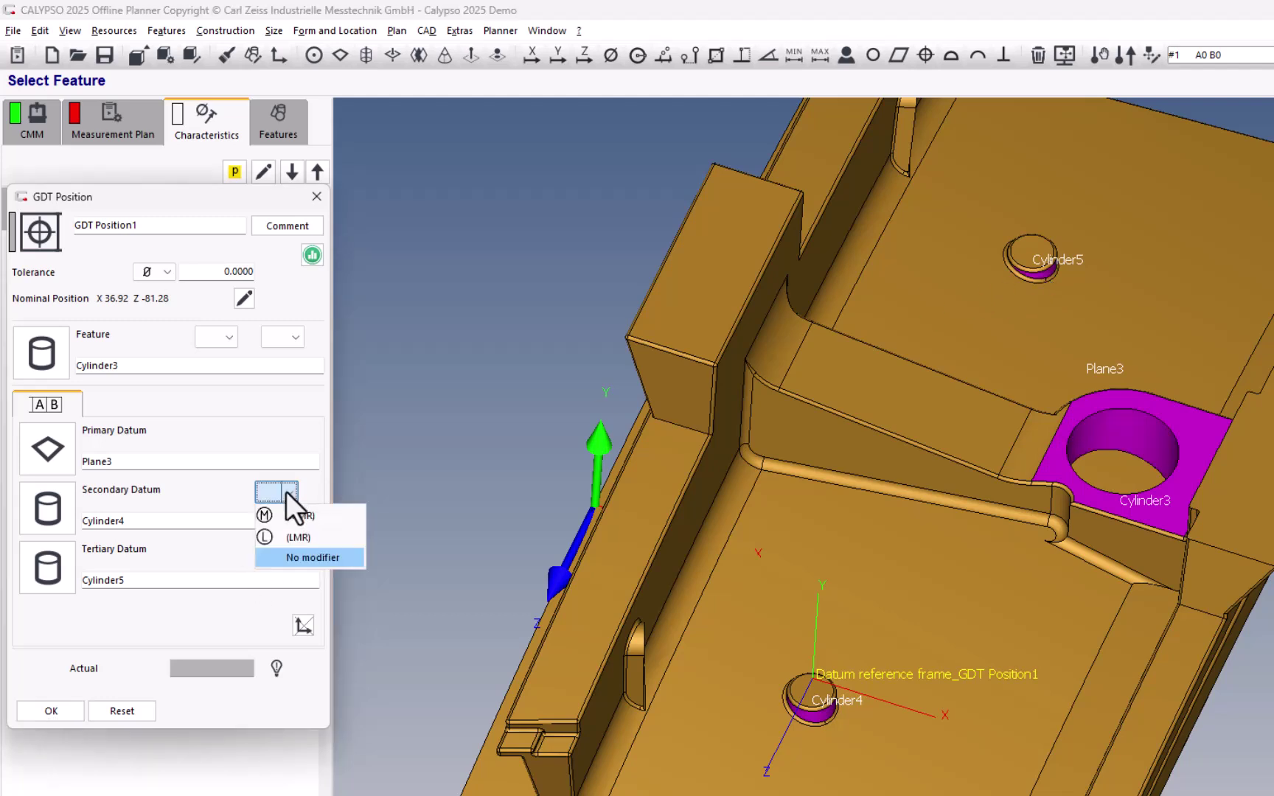
left_click(325, 516)
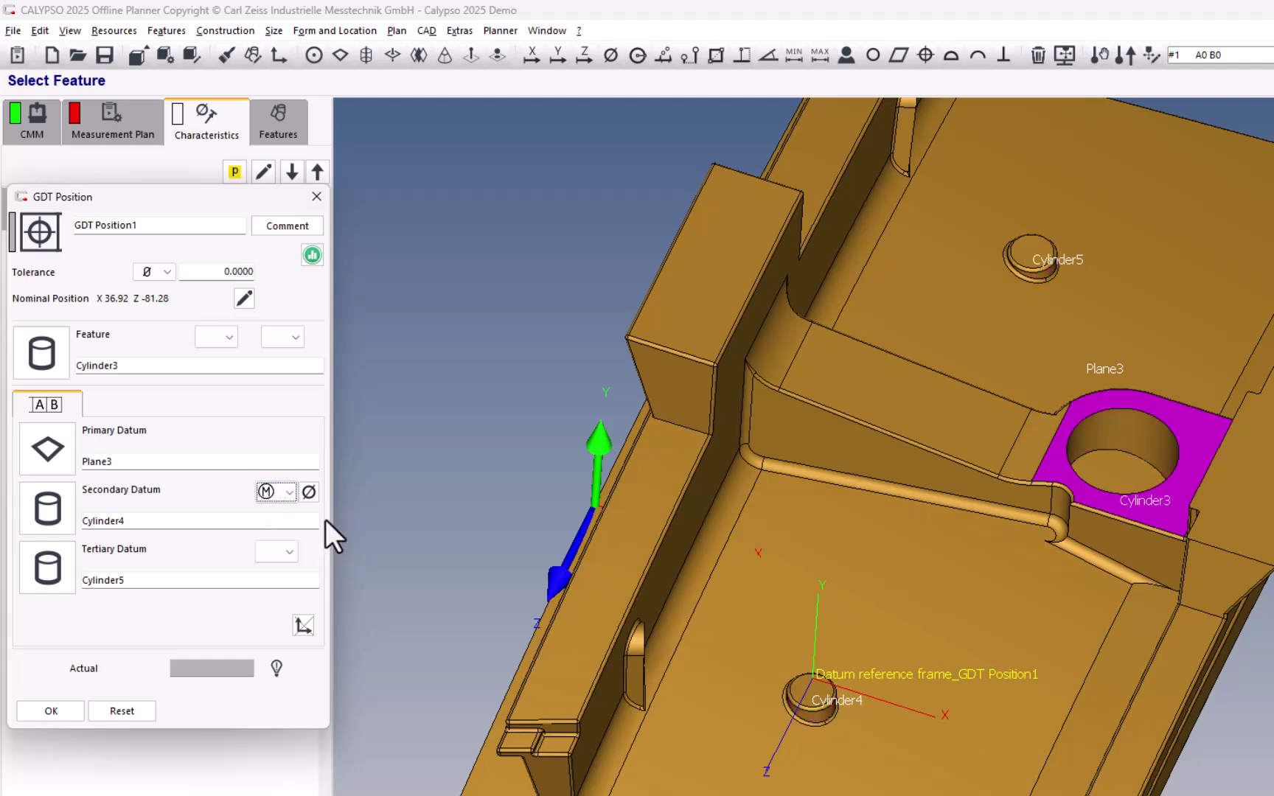
left_click(290, 552)
left_click(324, 575)
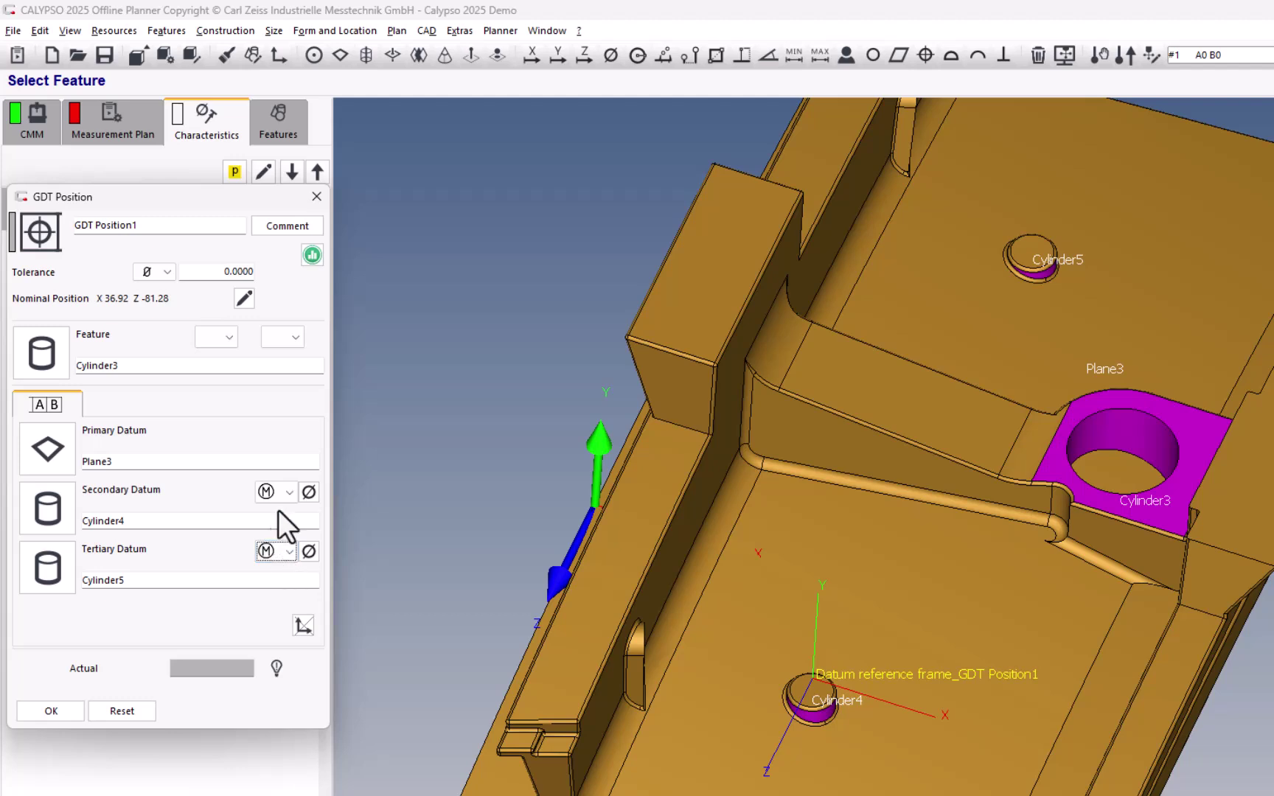
- Give Cylinder3's tolerance the MMC modifier and switch the GD&T standard to Loose
left_click(295, 337)
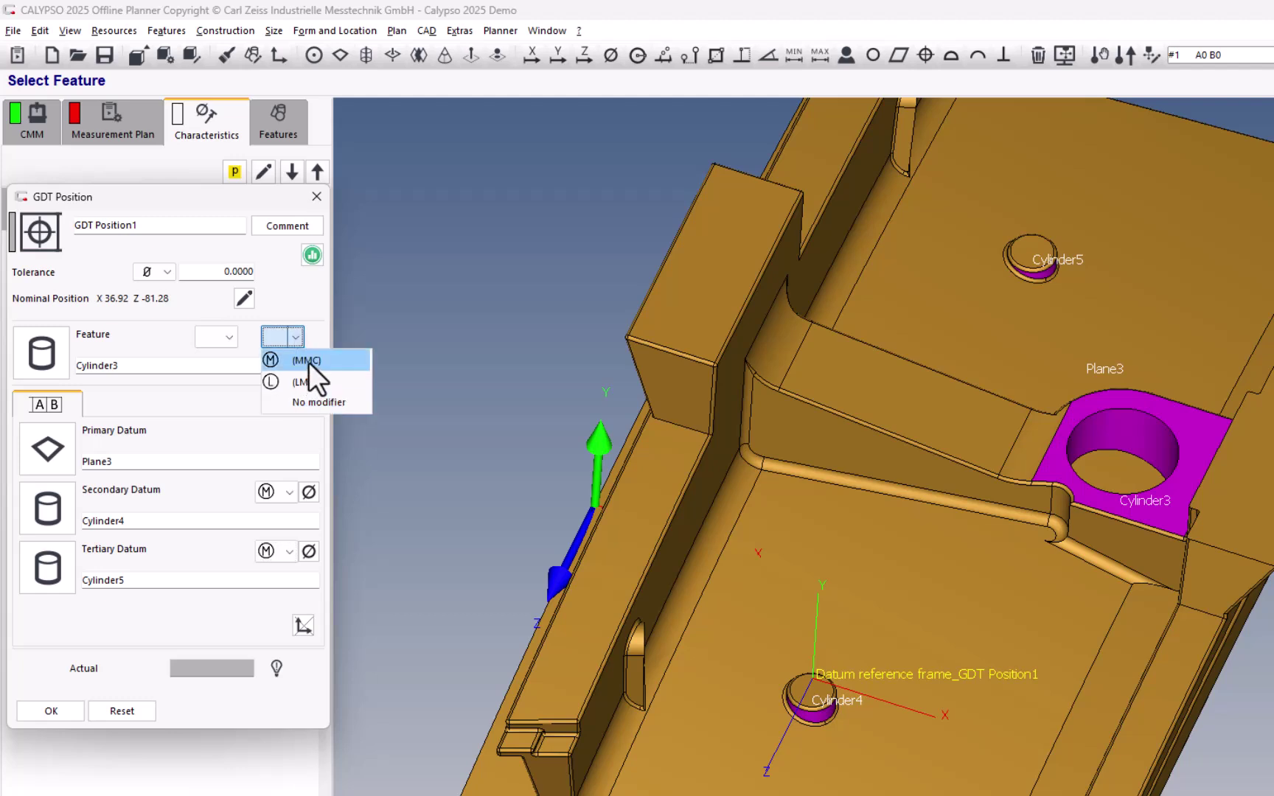
left_click(308, 362)
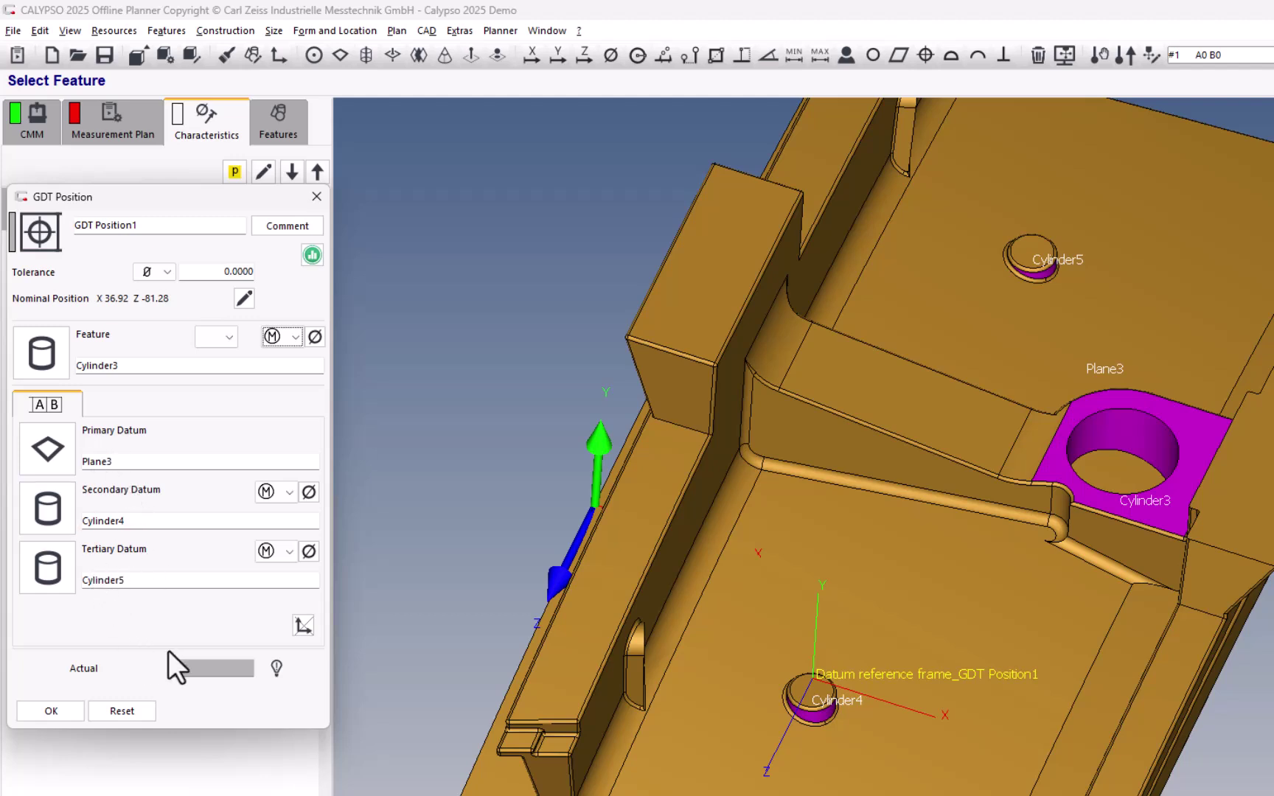
left_click(277, 668)
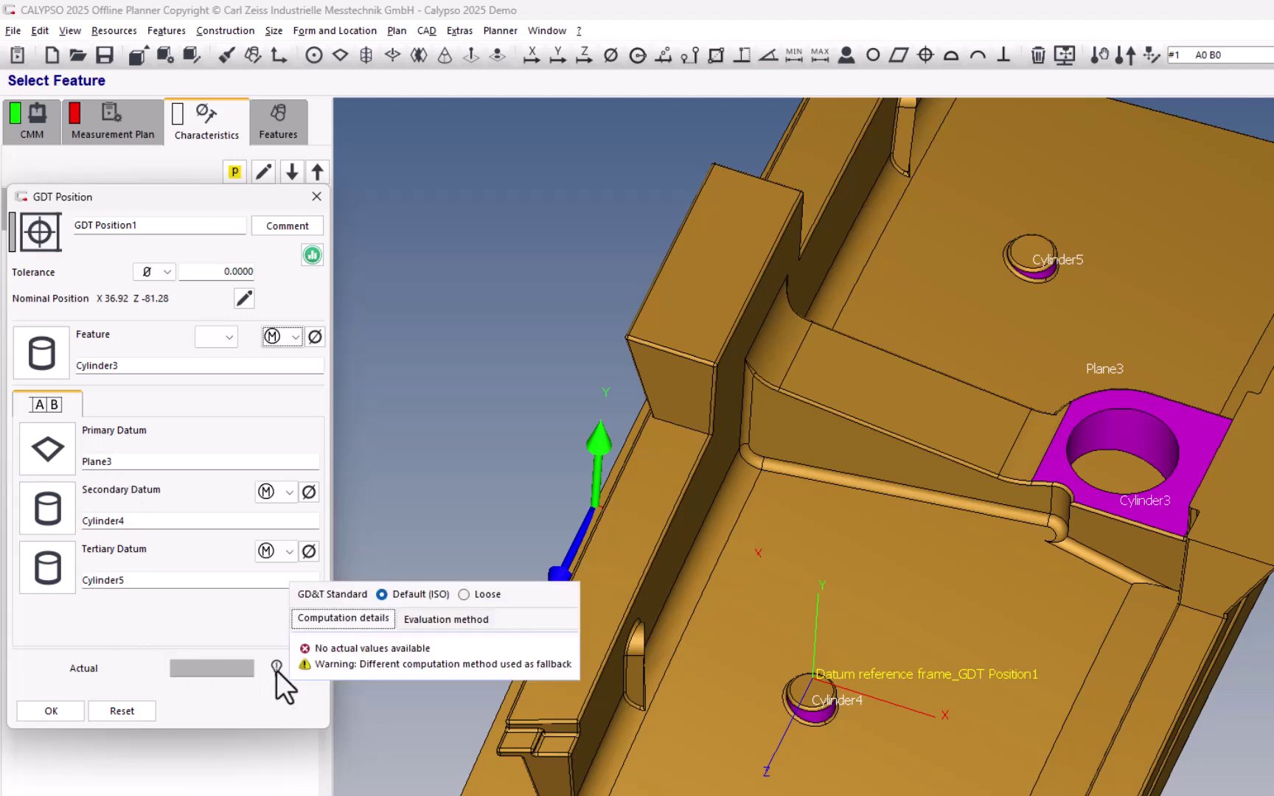
left_click(463, 595)
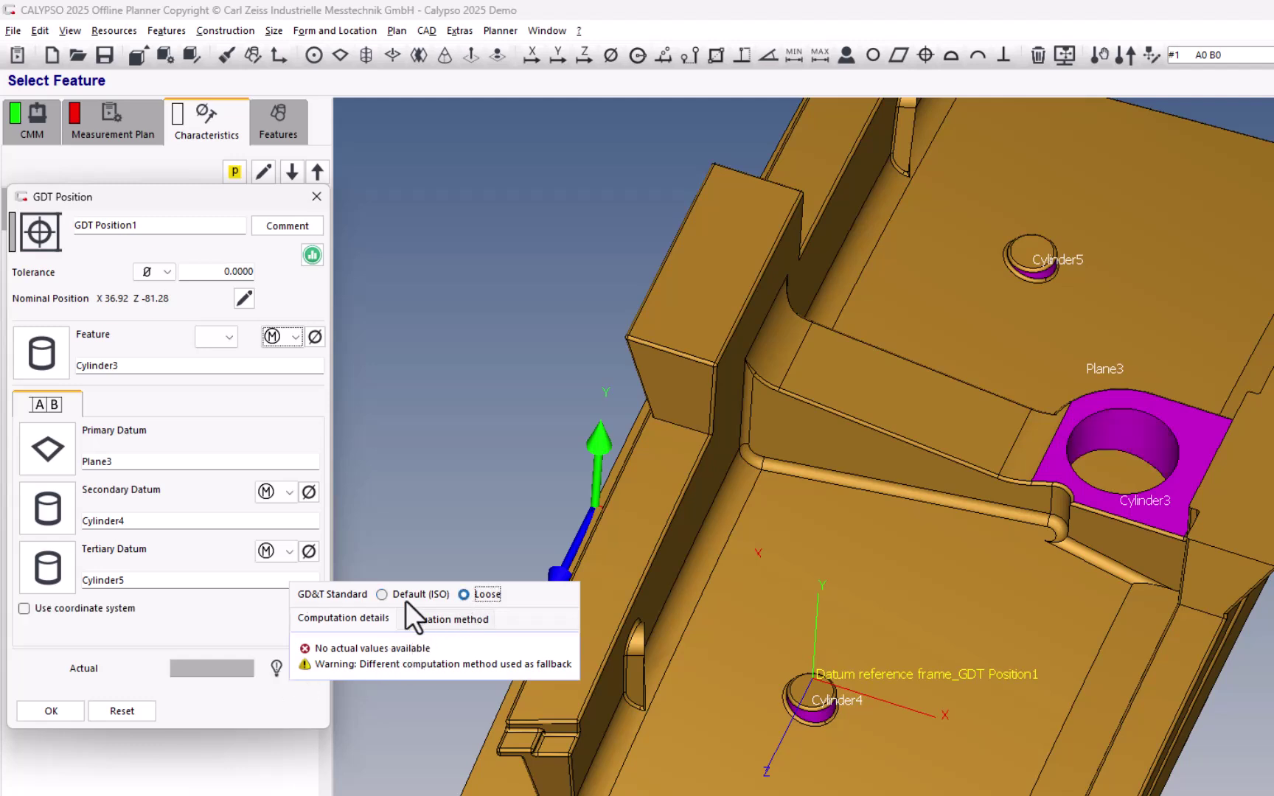
- Try evaluating against a coordinate system, then revert to datums Plane3, Cylinder4, Cylinder5
left_click(24, 609)
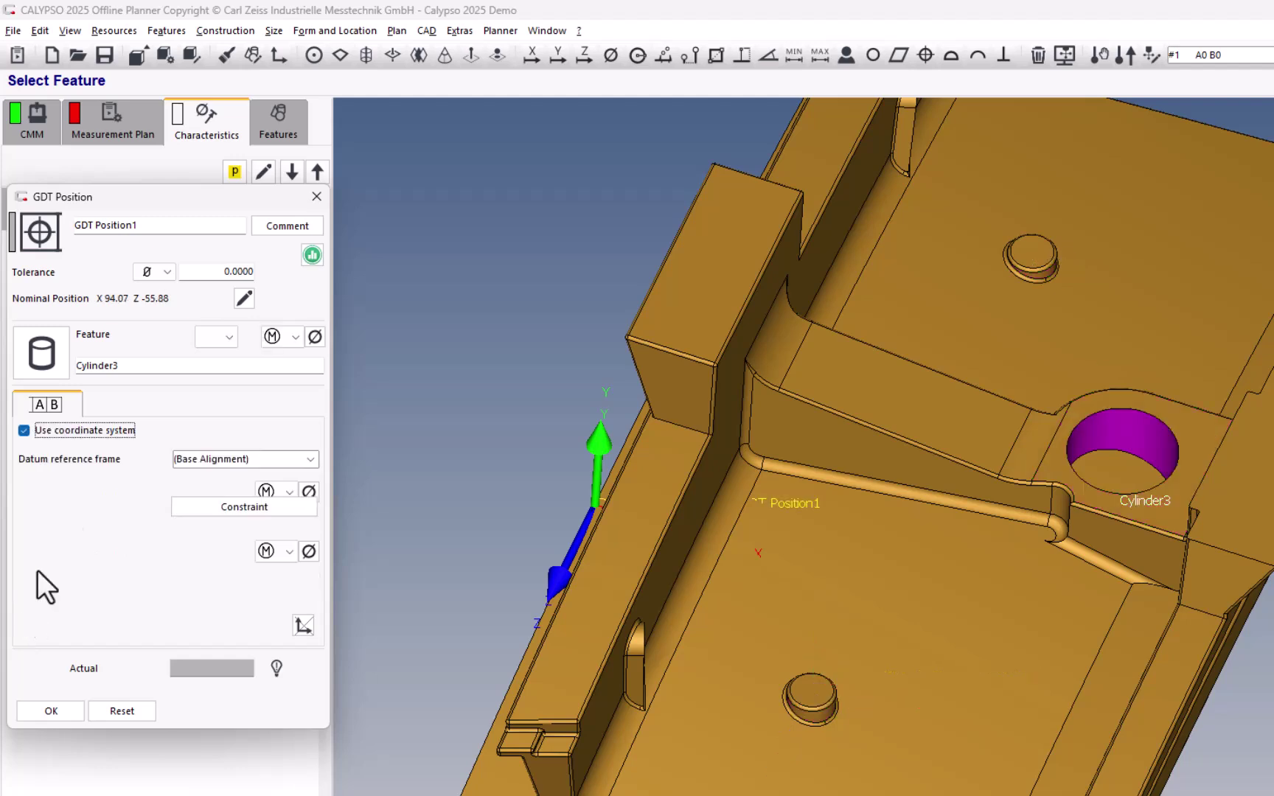
left_click(231, 461)
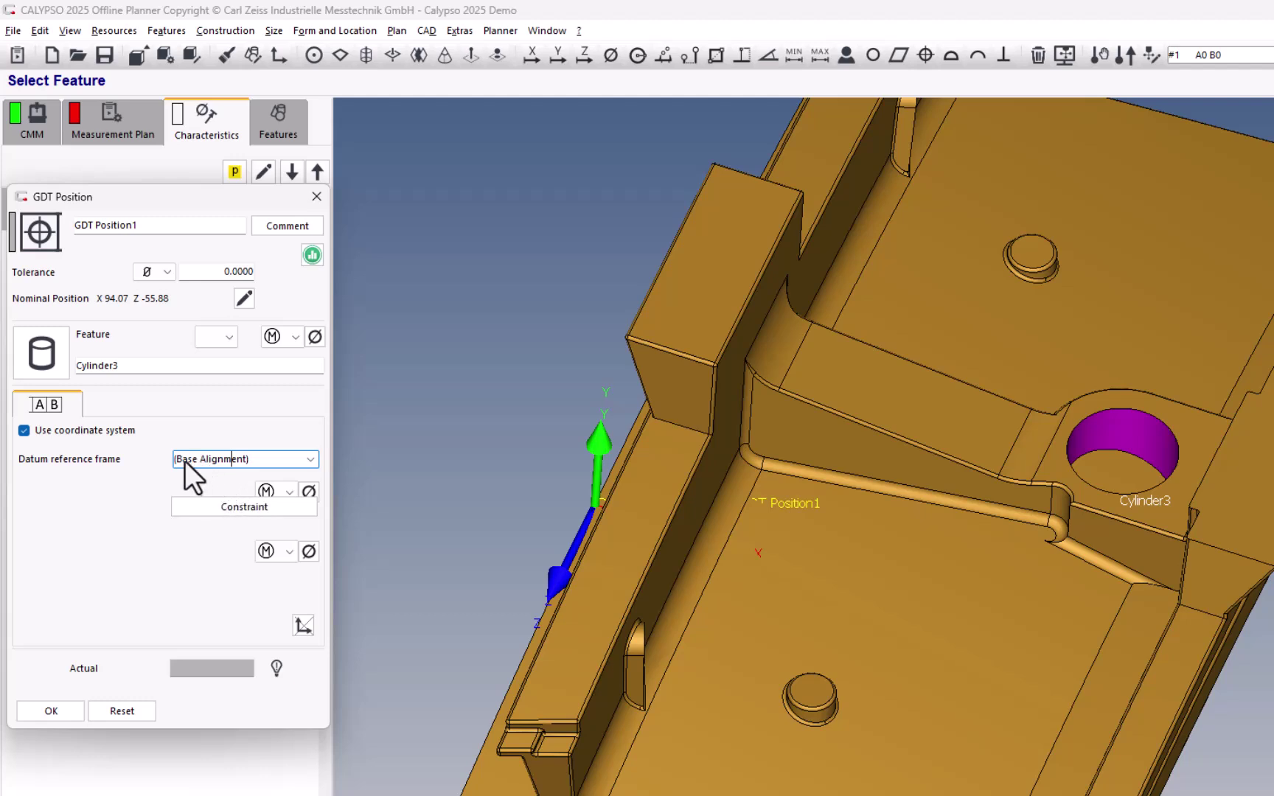
left_click(24, 431)
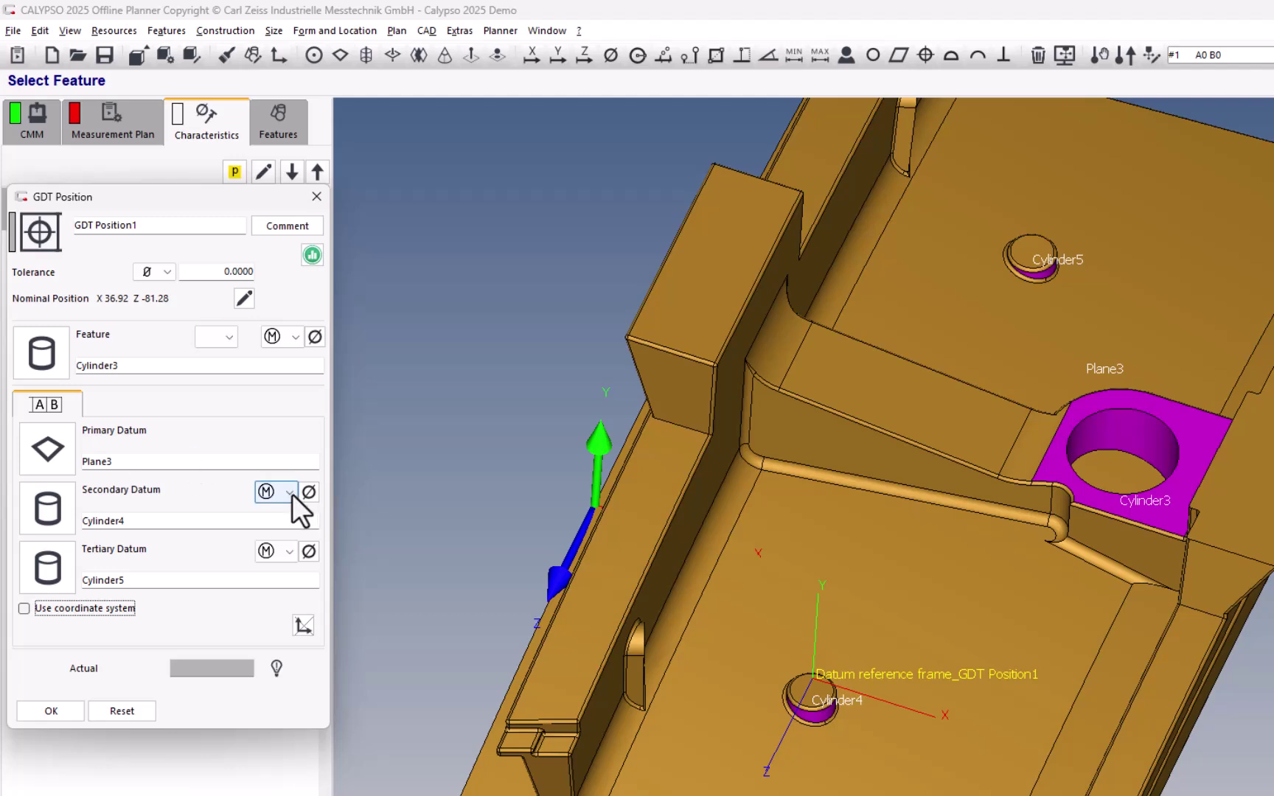
left_click(74, 710)
left_click(364, 32)
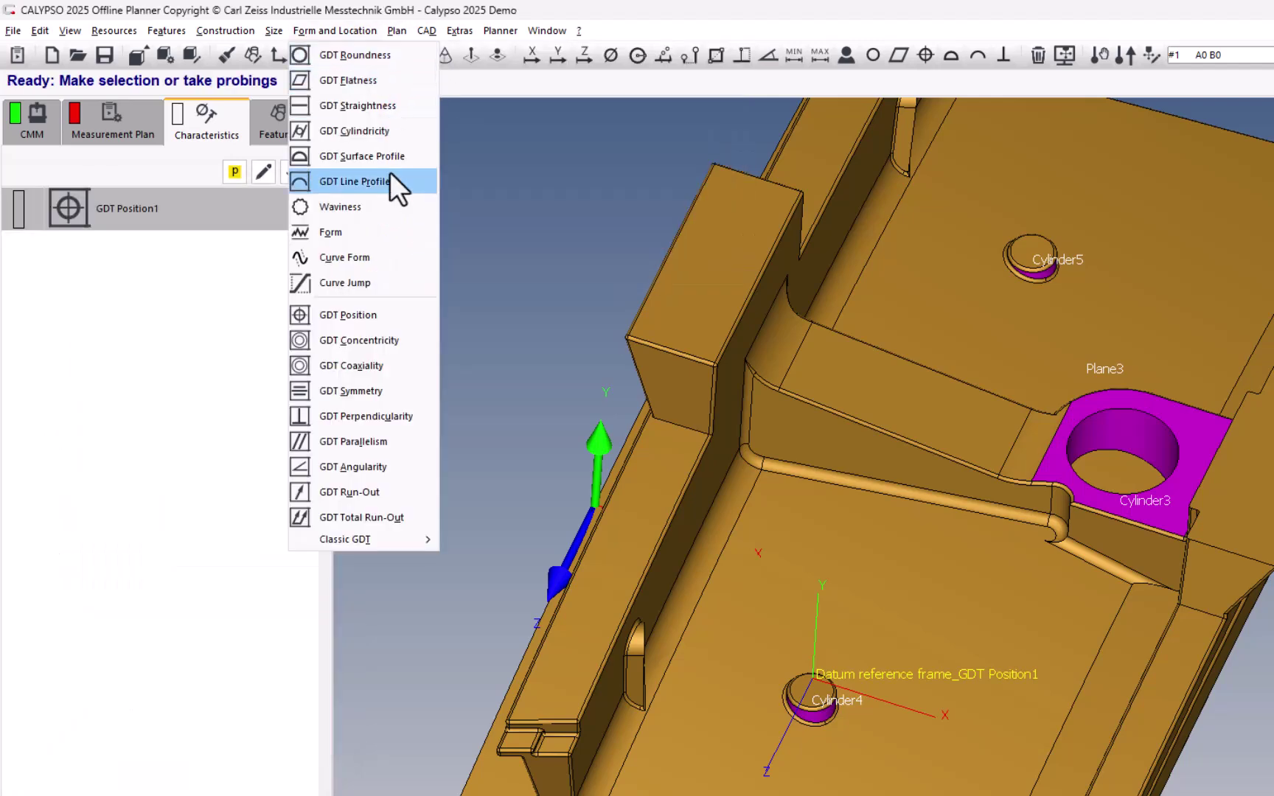
left_click(352, 29)
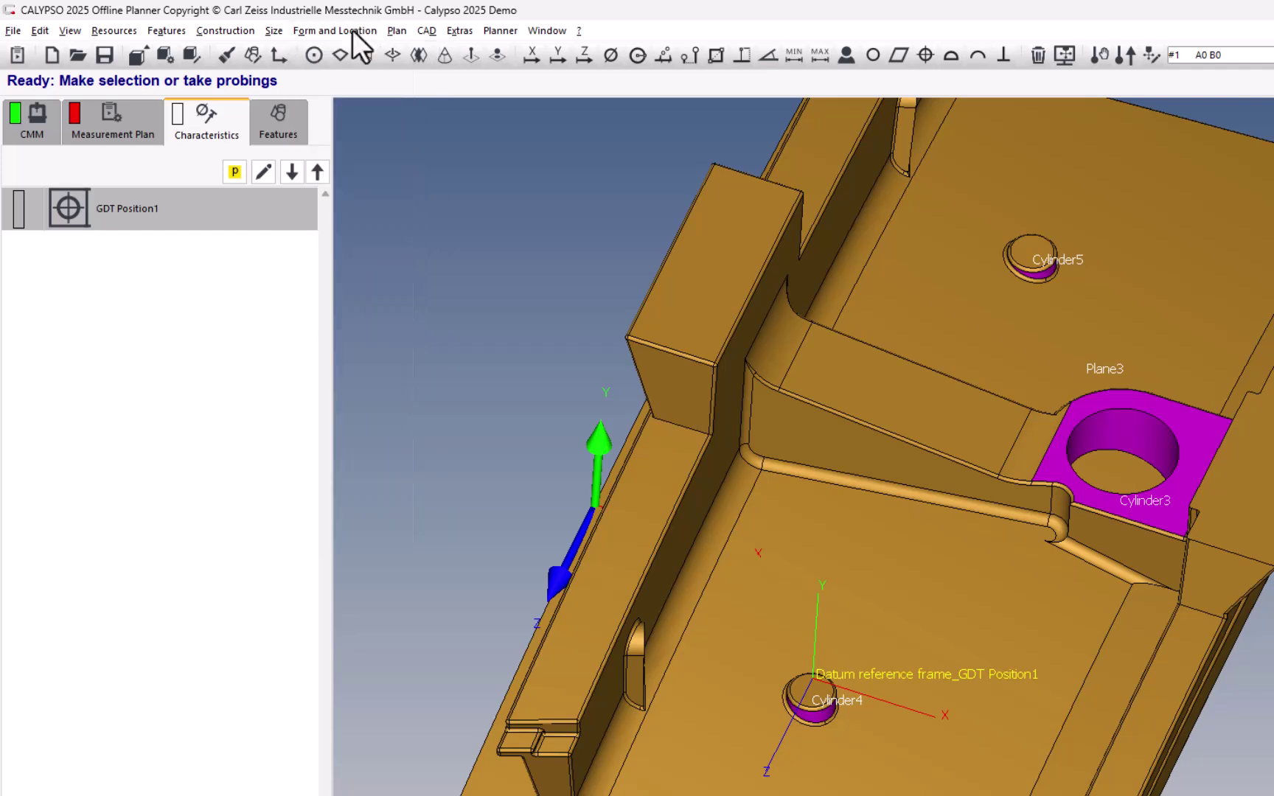
left_click(465, 31)
mouse_move(478, 50)
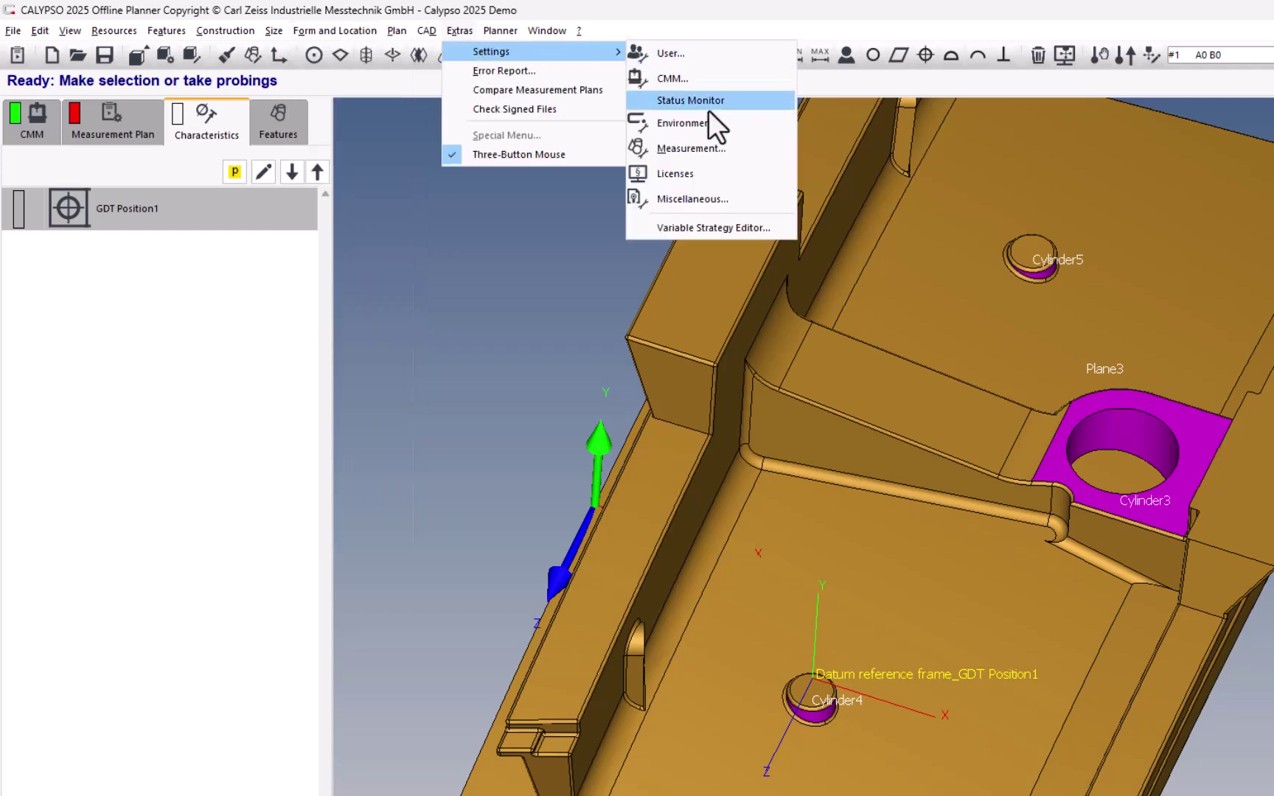
left_click(706, 148)
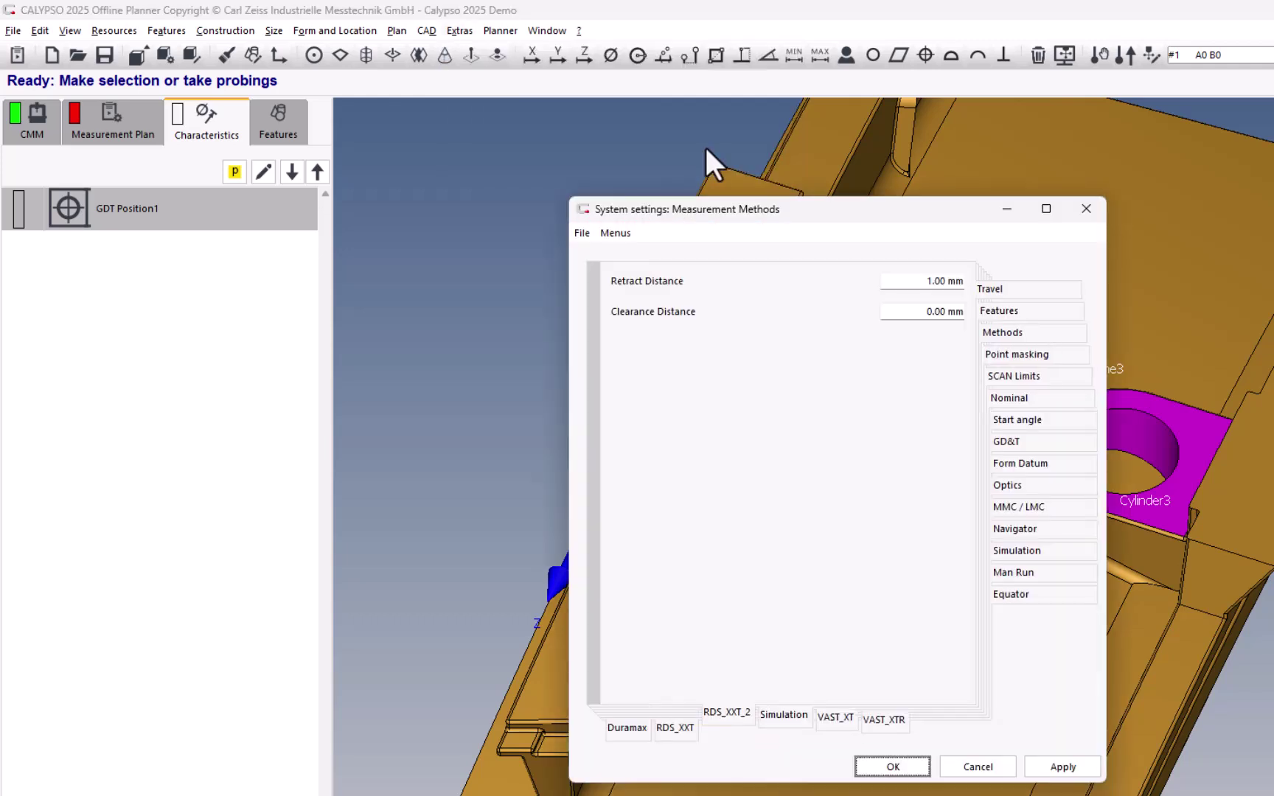
left_click(1031, 445)
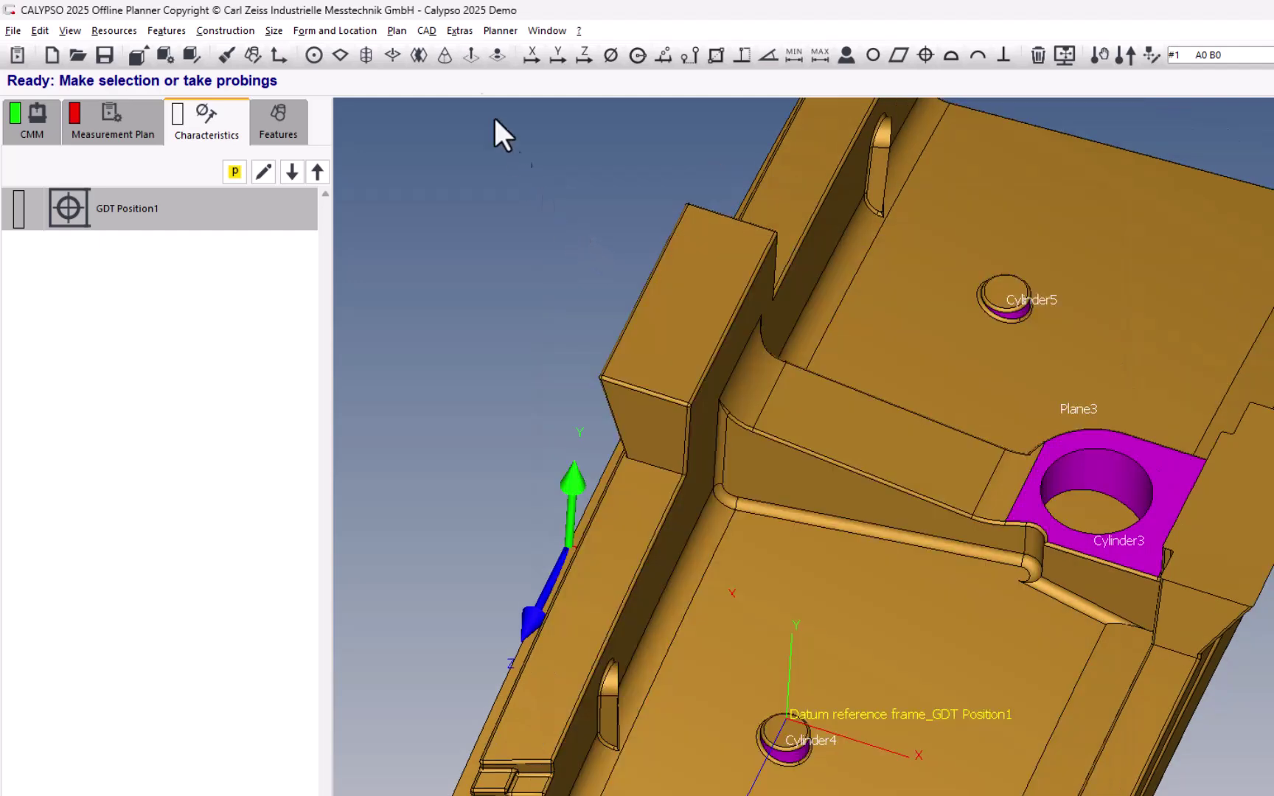
- In the Measurement settings' Form Datum tab, default coordinate systems to ISO 5459 and confirm
middle_click_drag(495, 120, 737, 310)
left_click(460, 31)
mouse_move(494, 53)
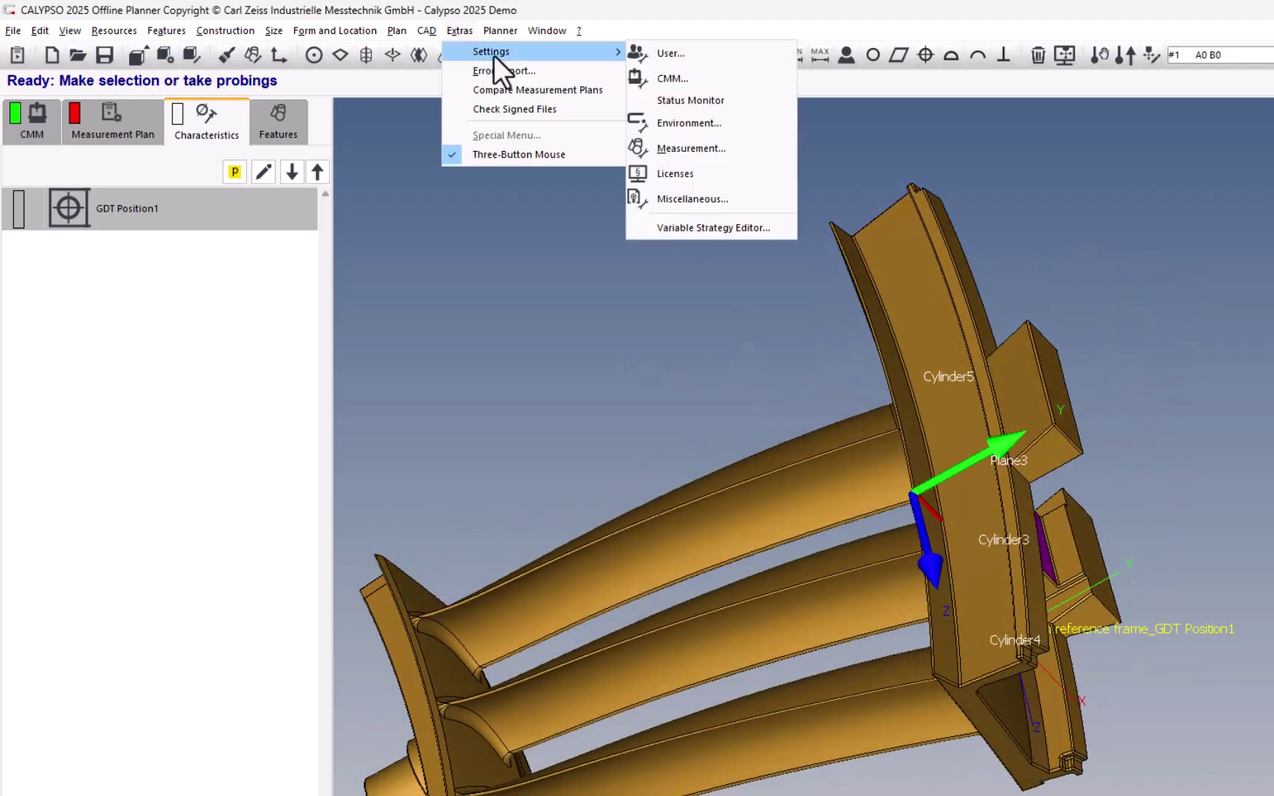
left_click(708, 143)
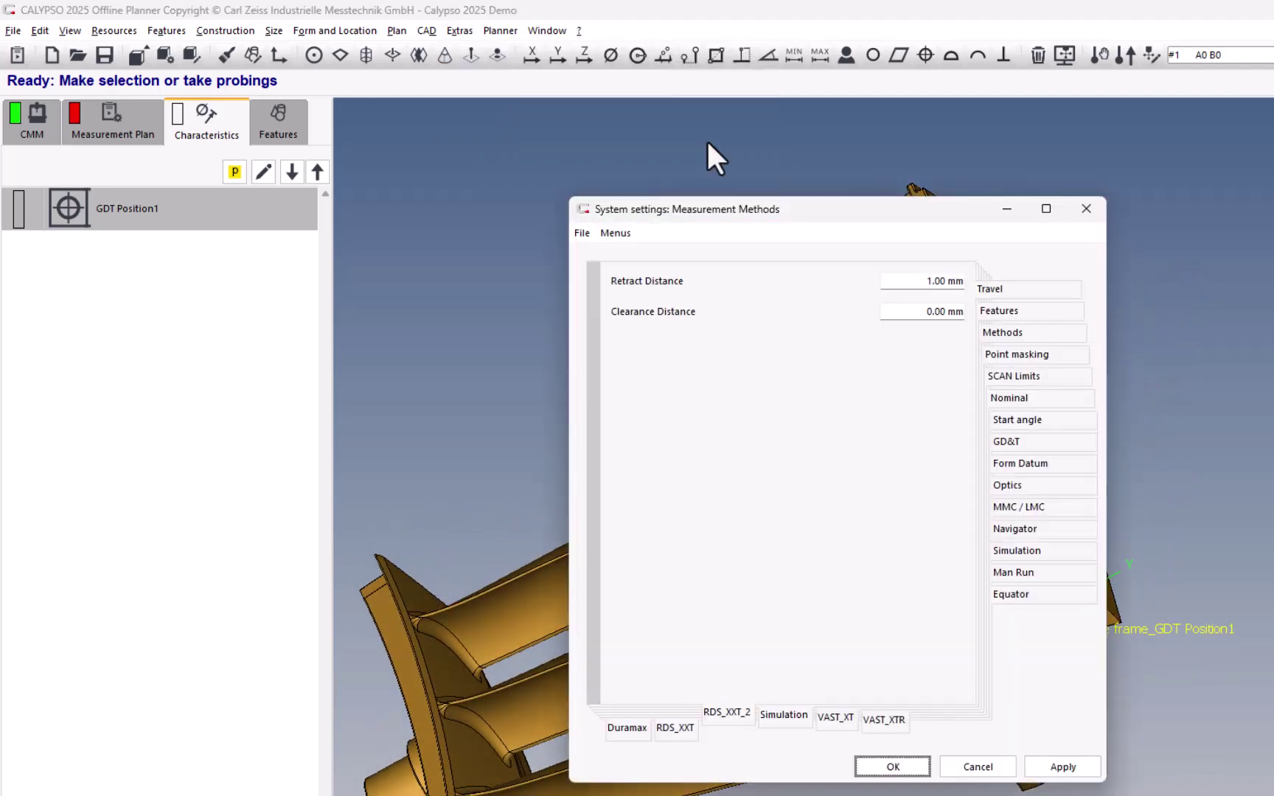
left_click(1031, 465)
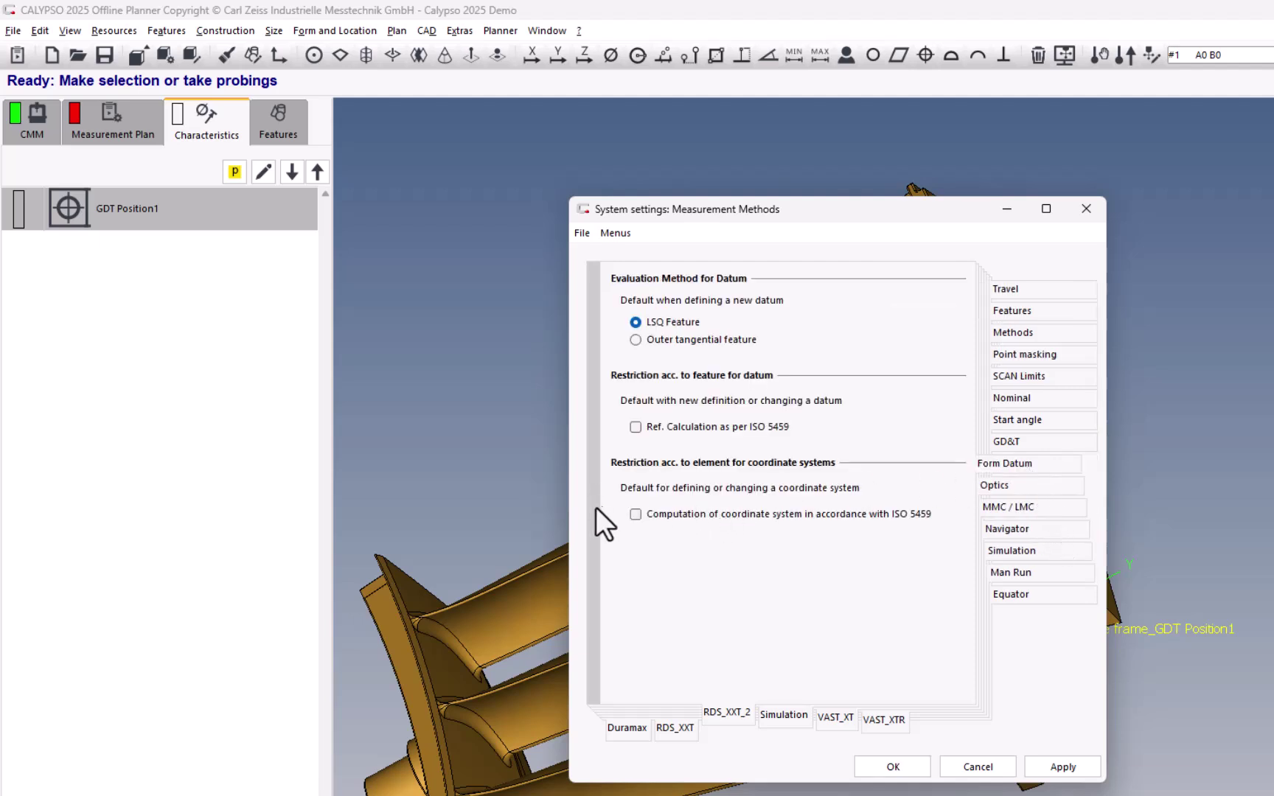
left_click(633, 514)
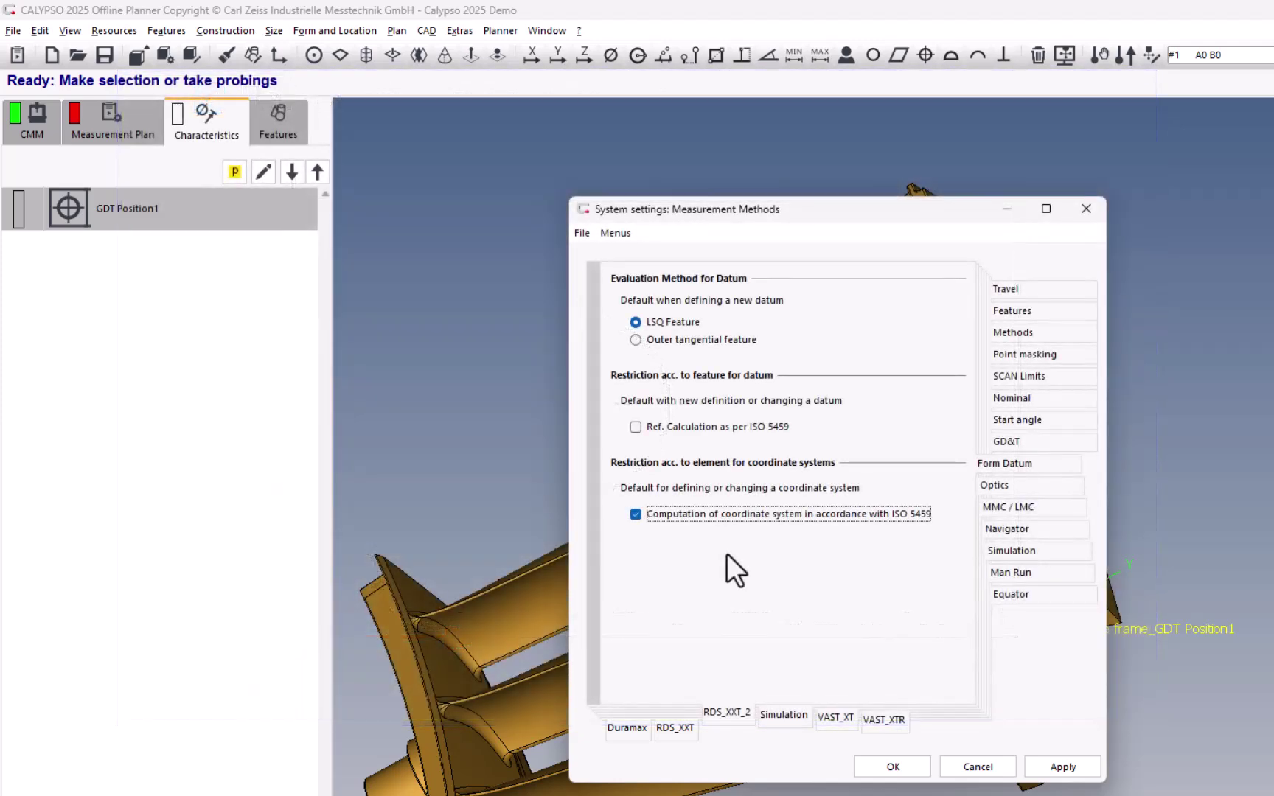
key("Return")
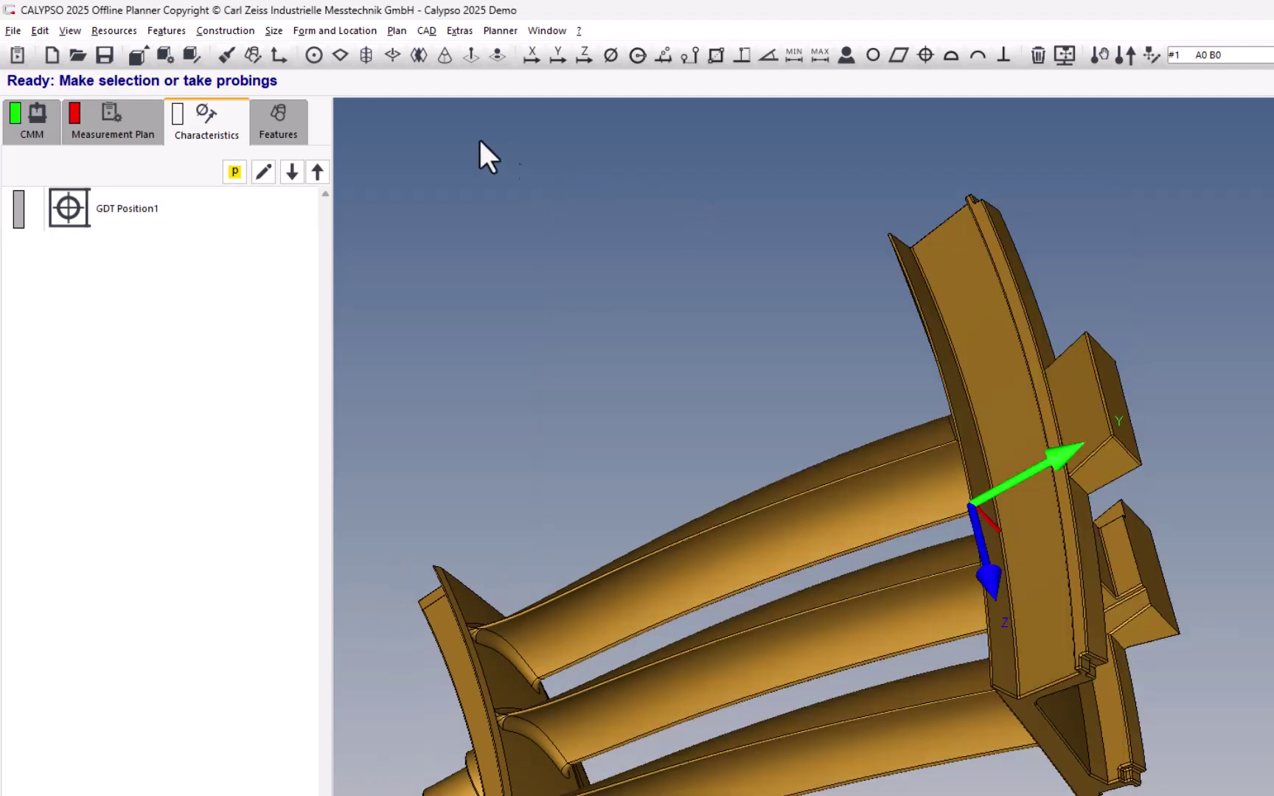
- Add a GDT Surface Profile characteristic on the block face Plane6
left_click(353, 33)
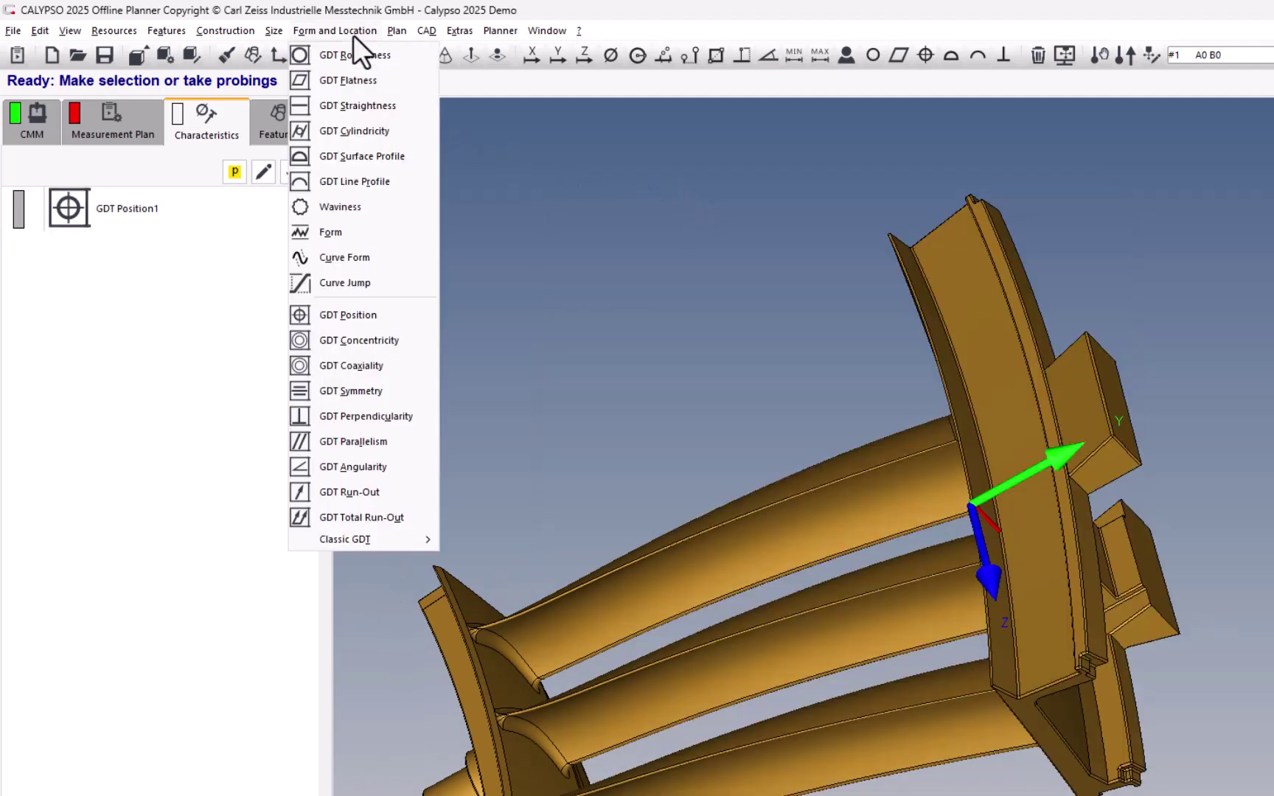
left_click(401, 167)
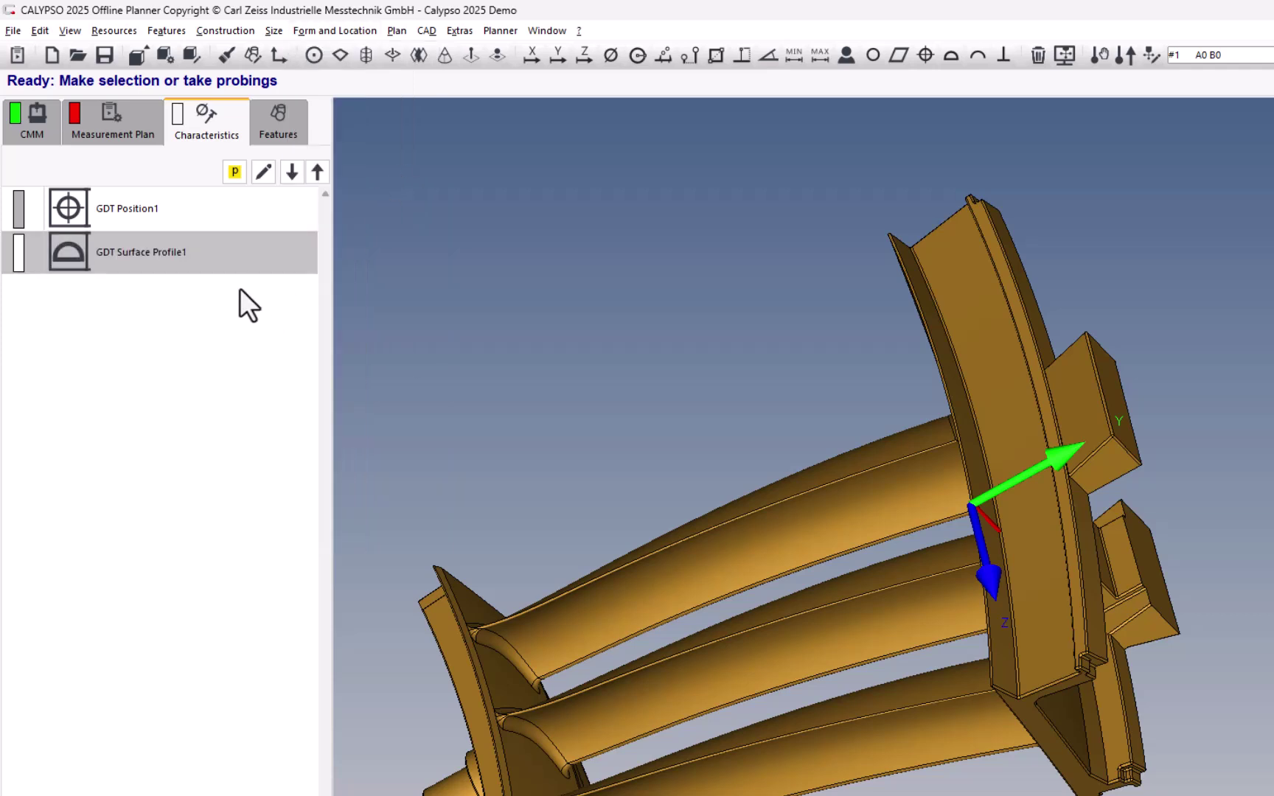
left_click(1073, 405)
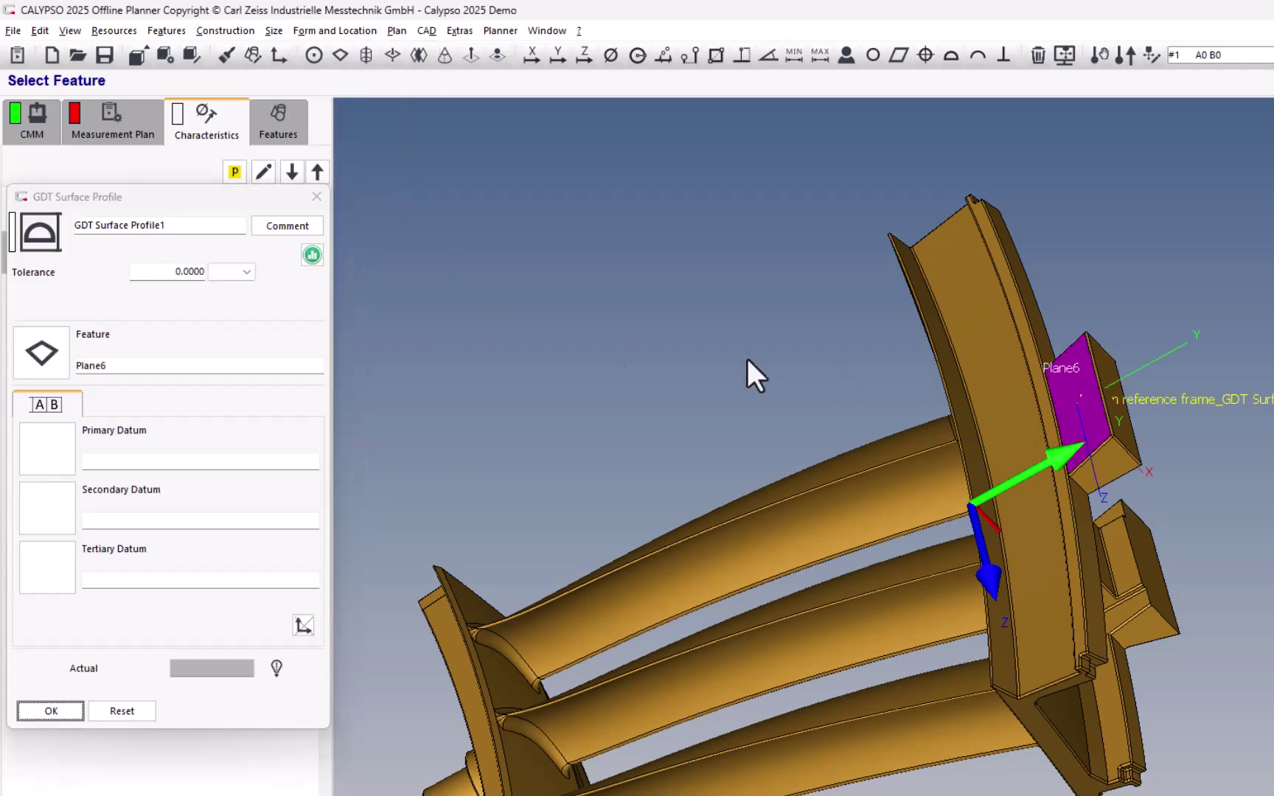
- Set PiWeb reporting to Output point list On with Minimum and Maximum Only points
left_click(312, 255)
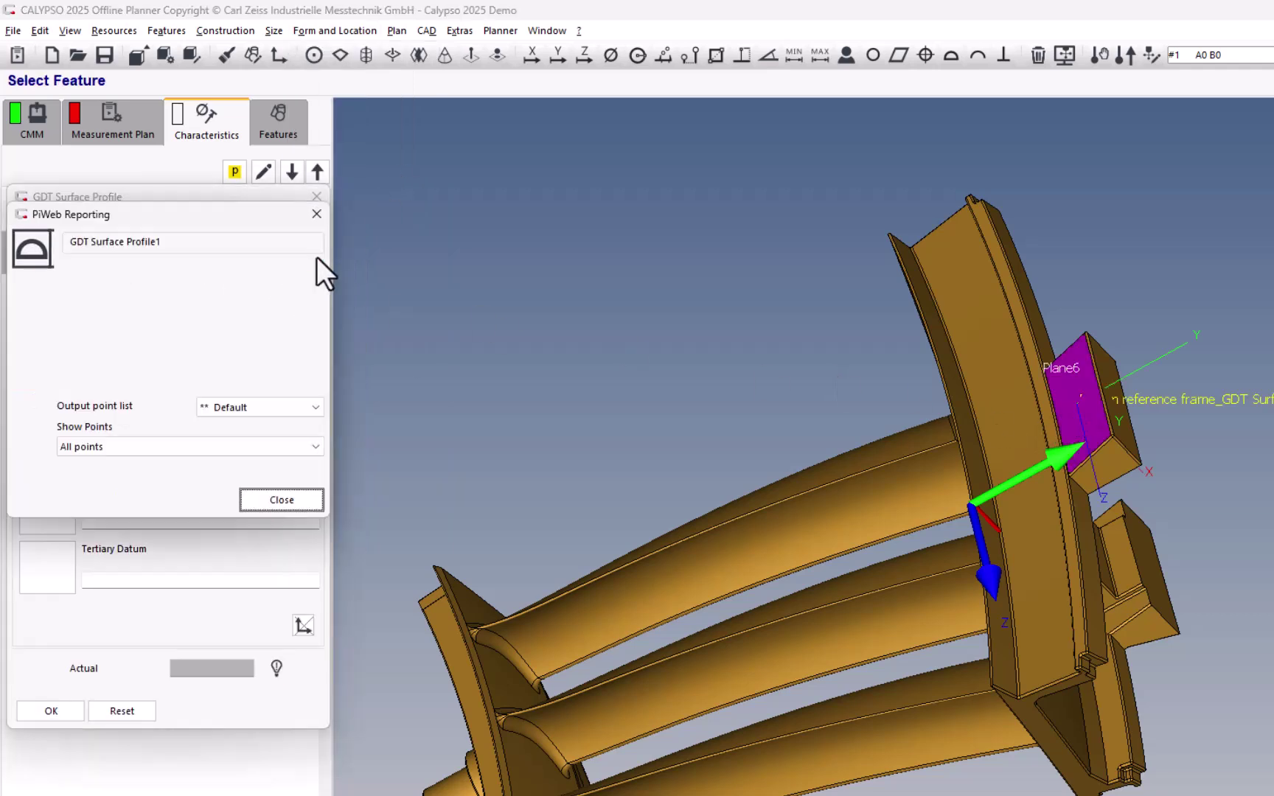
left_click(295, 408)
left_click(264, 450)
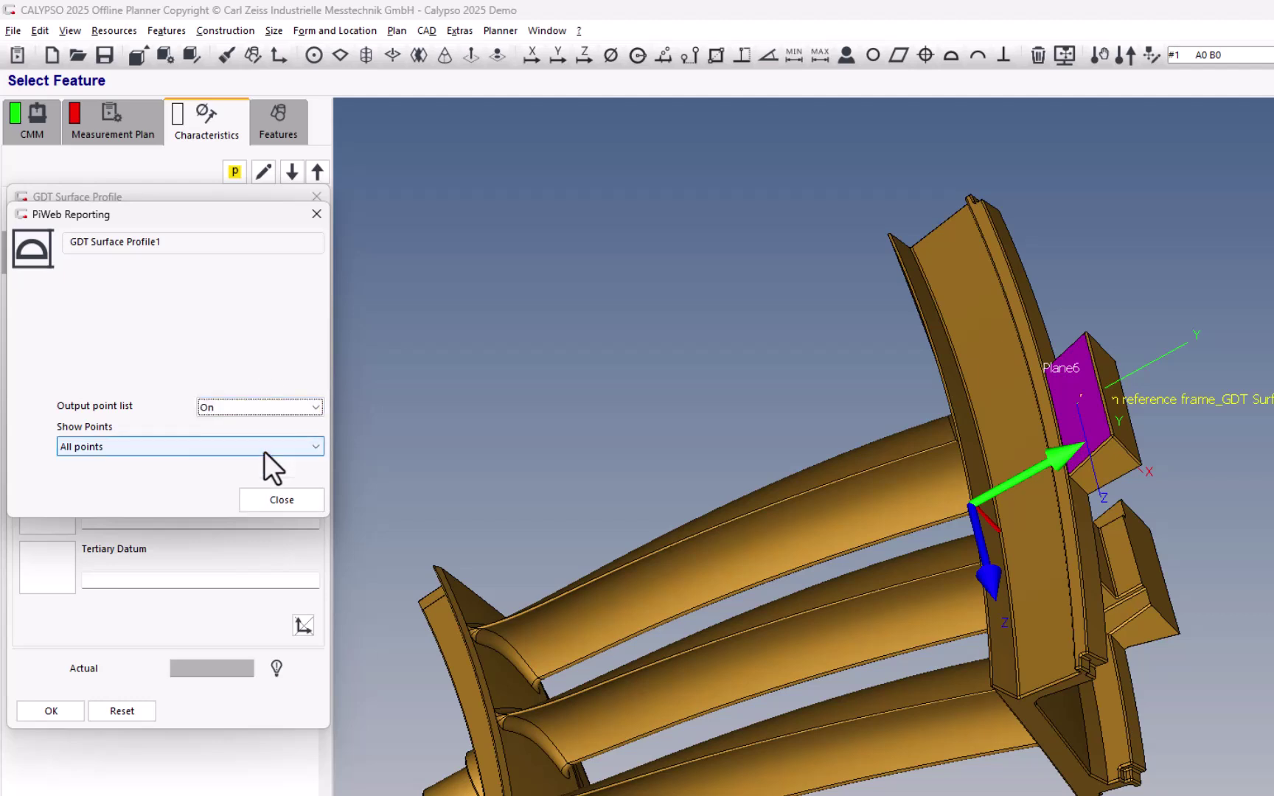
left_click(312, 448)
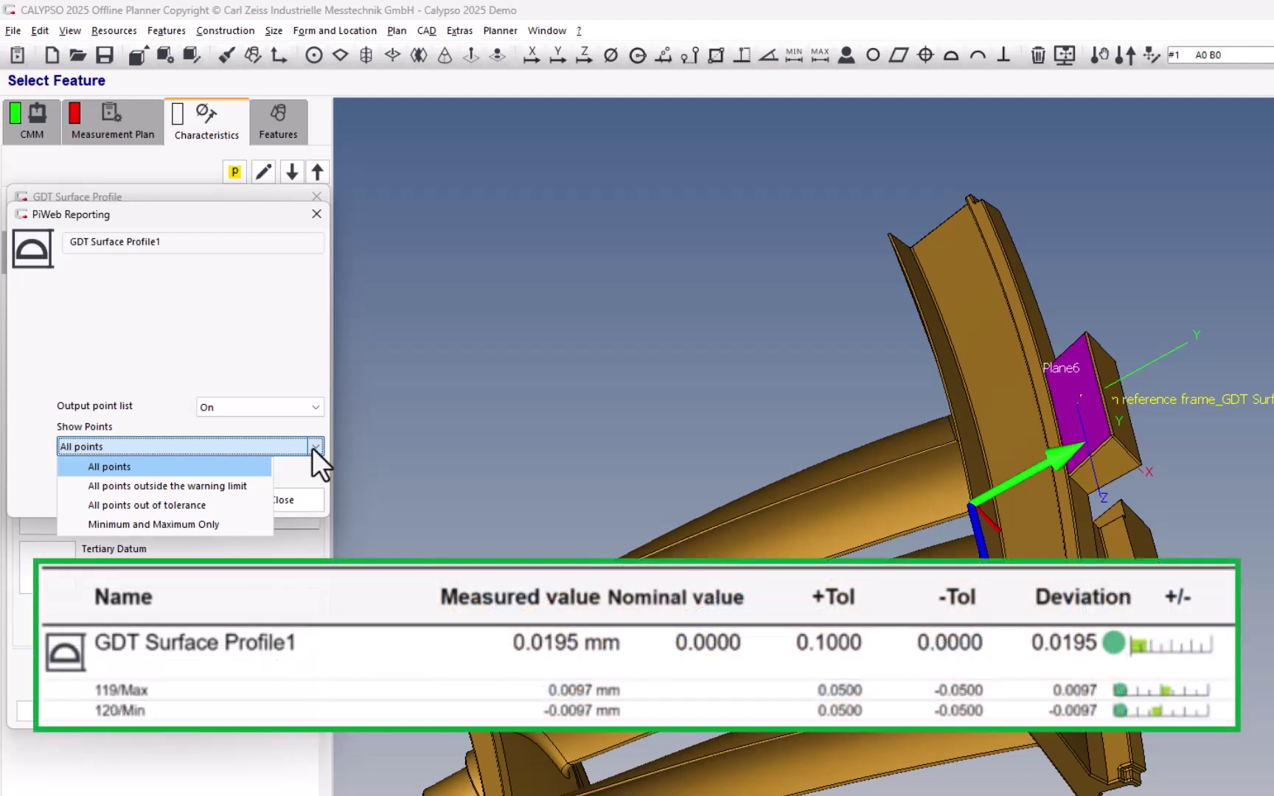
left_click(218, 524)
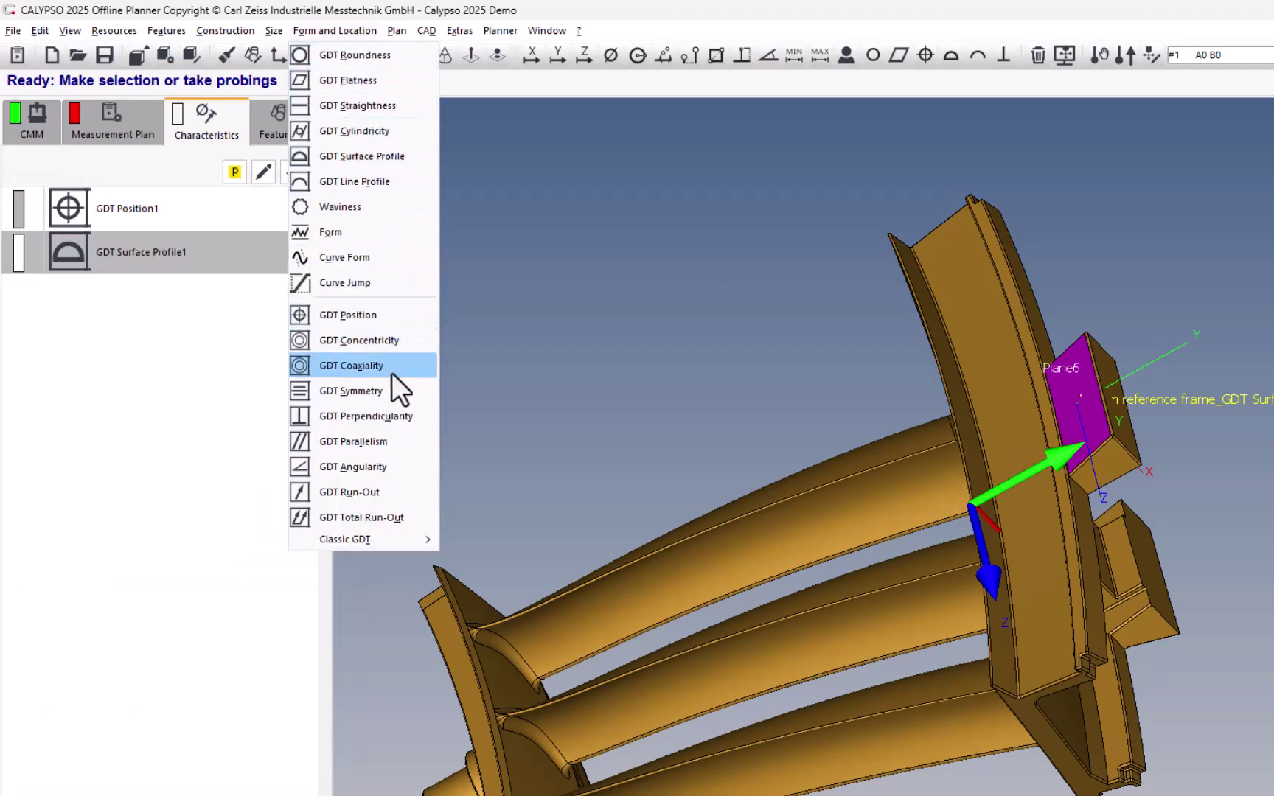
- Add GDT Angularity1 on Cylinder6 against Plane7, checking nominal direction A1 0.0, A2 0.0
left_click(375, 466)
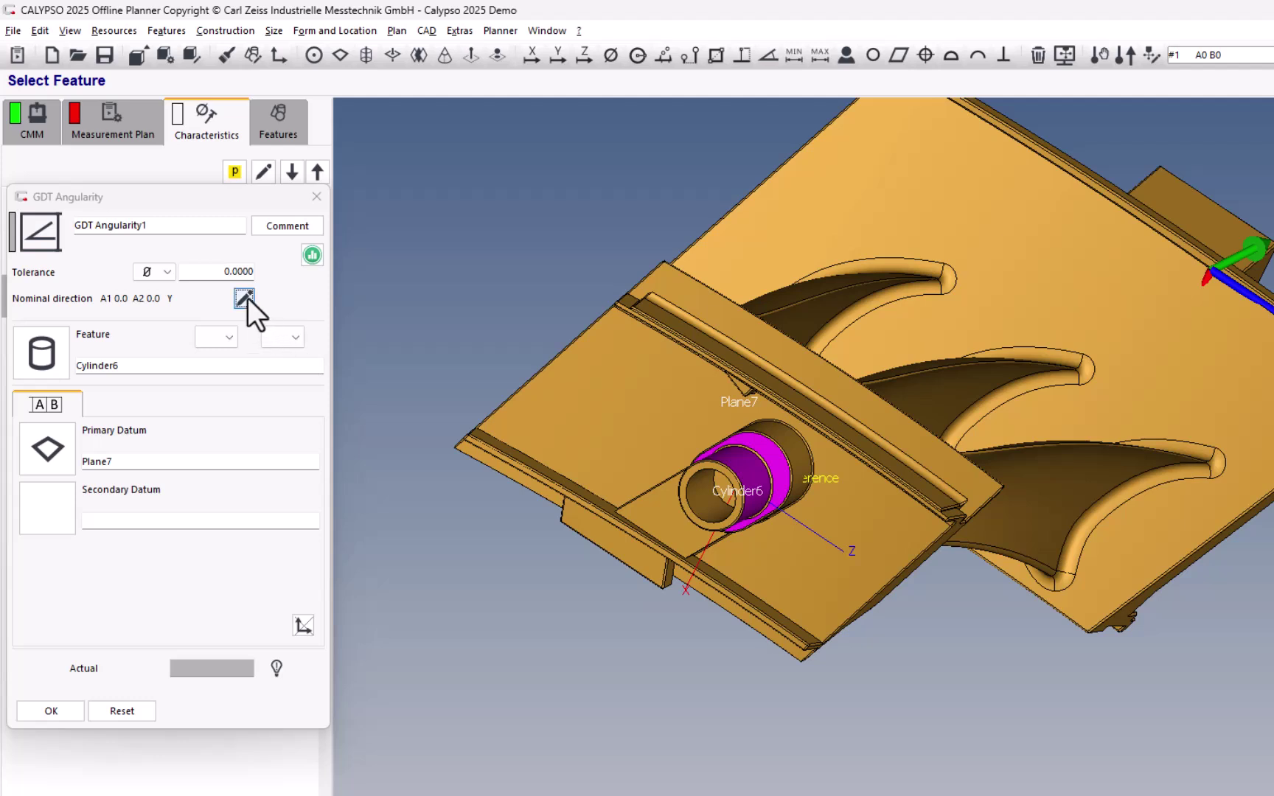
left_click(245, 296)
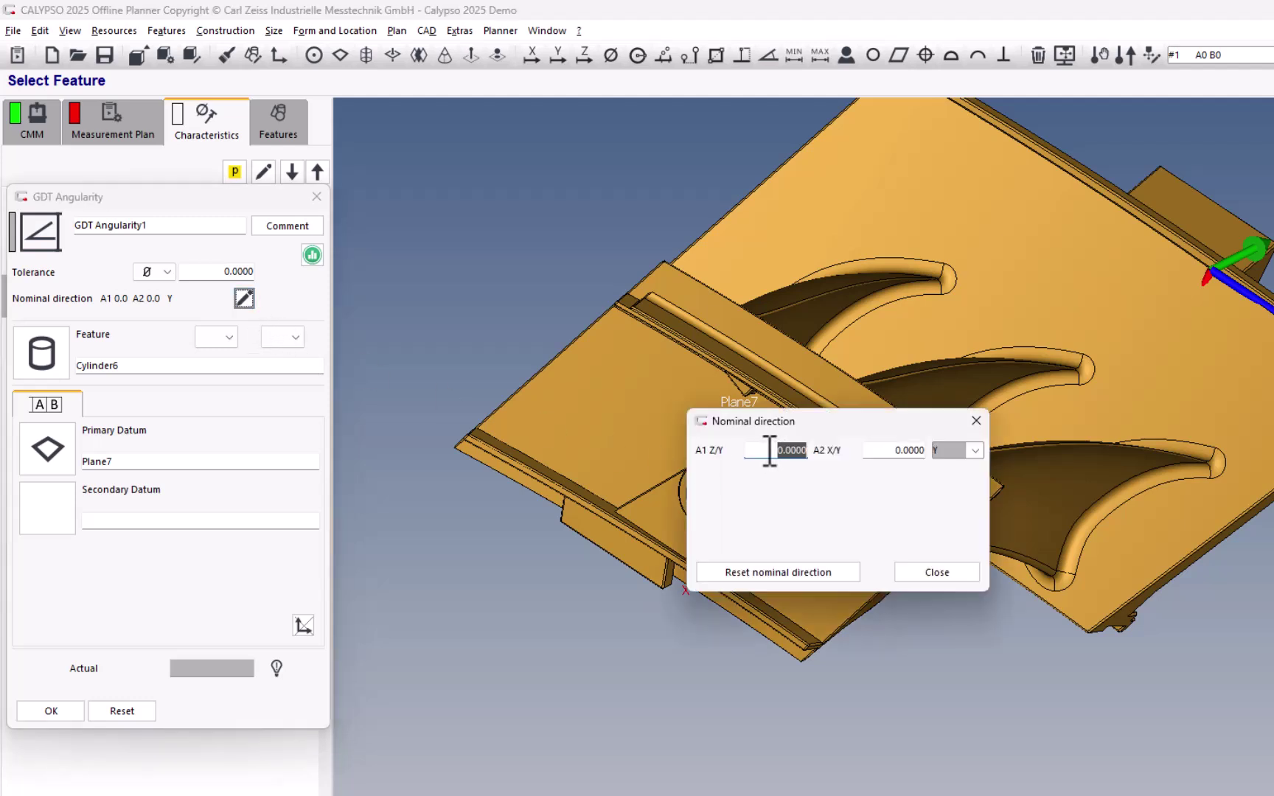
left_click(931, 575)
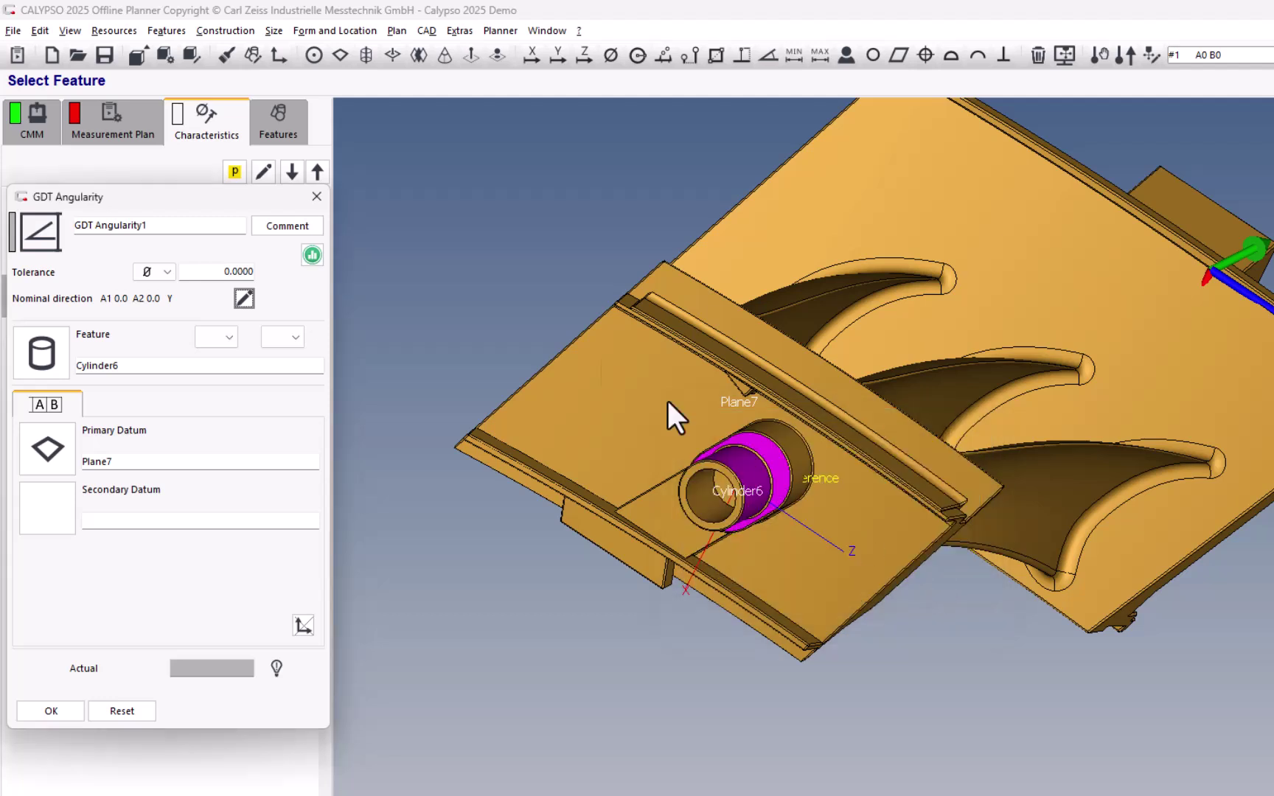
- Confirm the angularity, then add a GDT Best-Fit based on GDT Position1
key("Return")
left_click(126, 33)
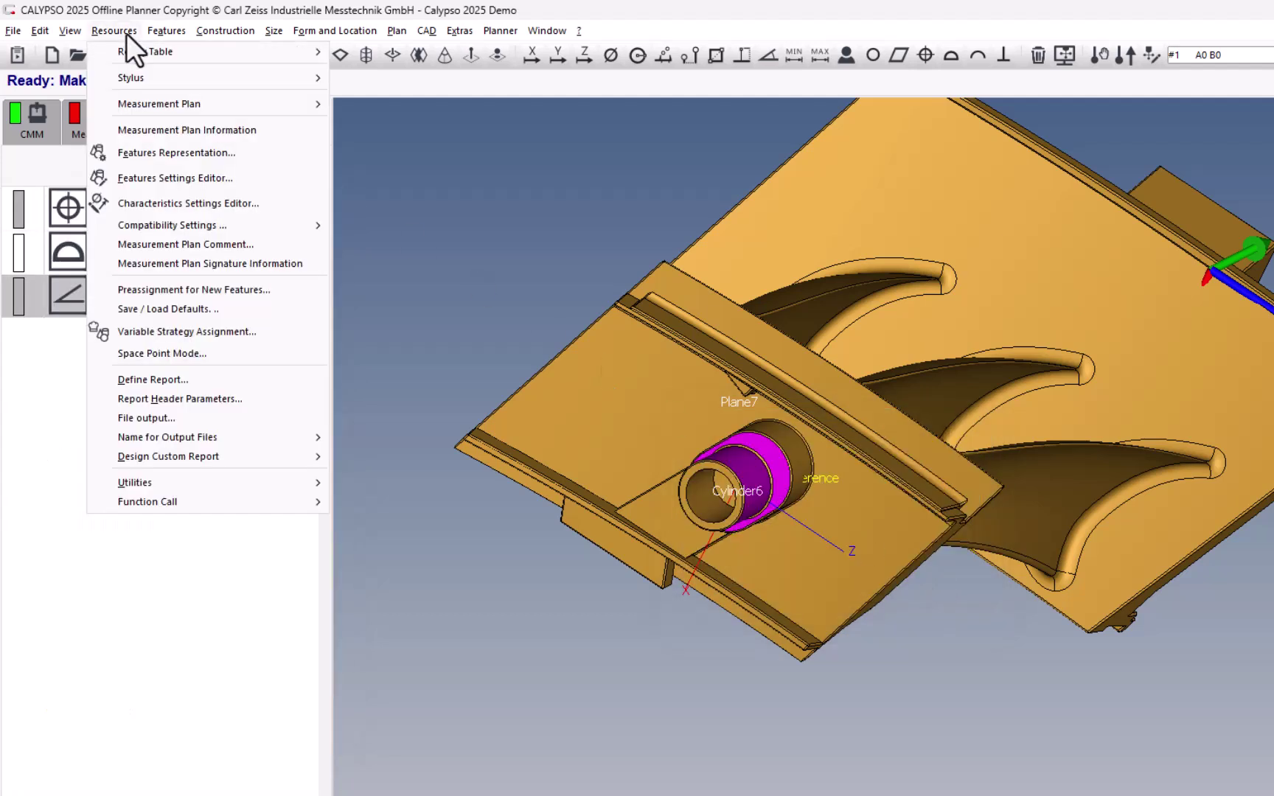
mouse_move(275, 482)
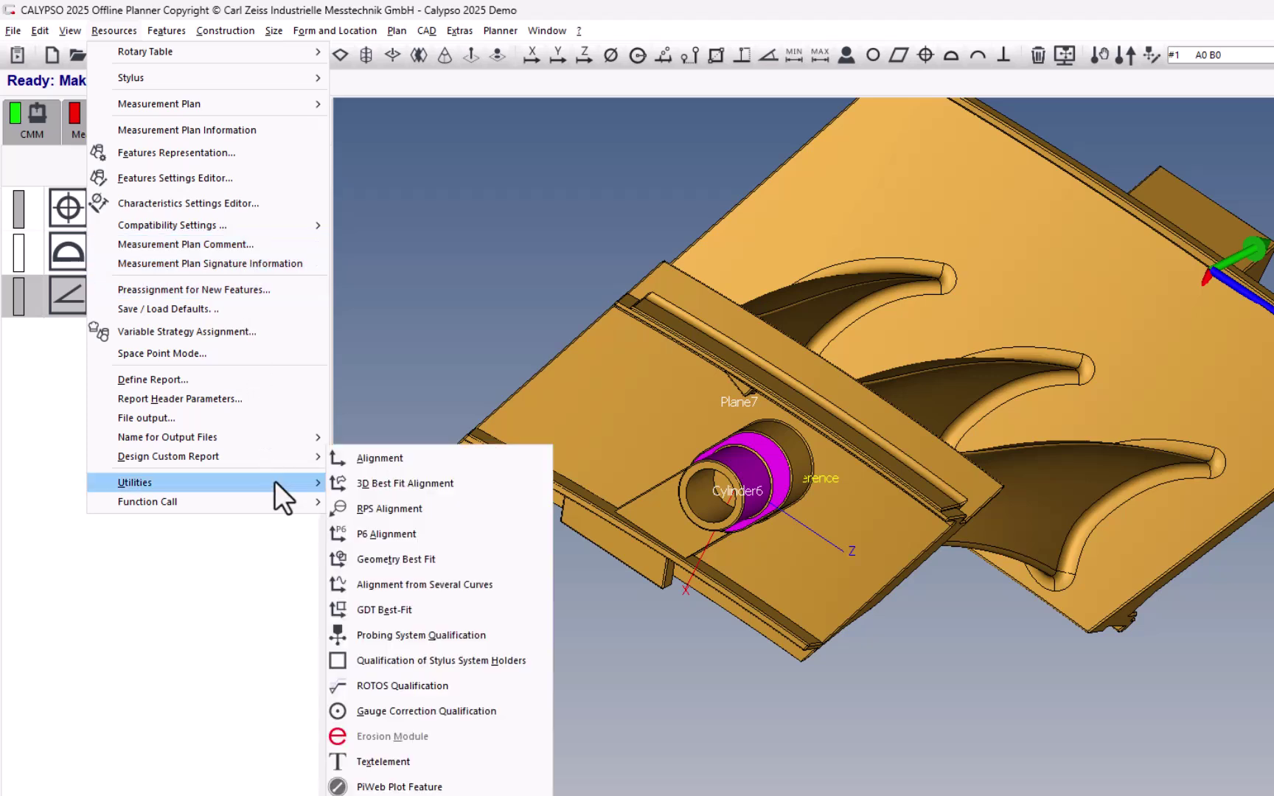
left_click(435, 609)
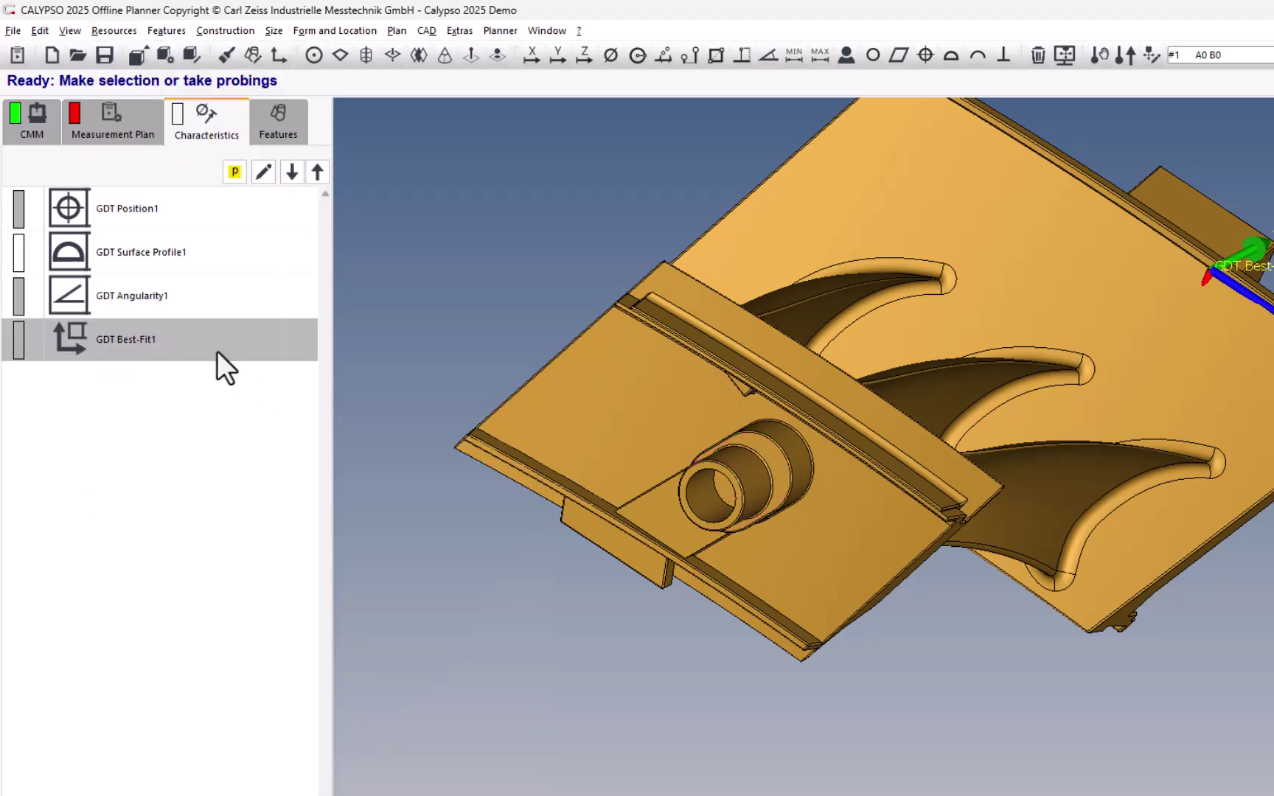
left_click(163, 352)
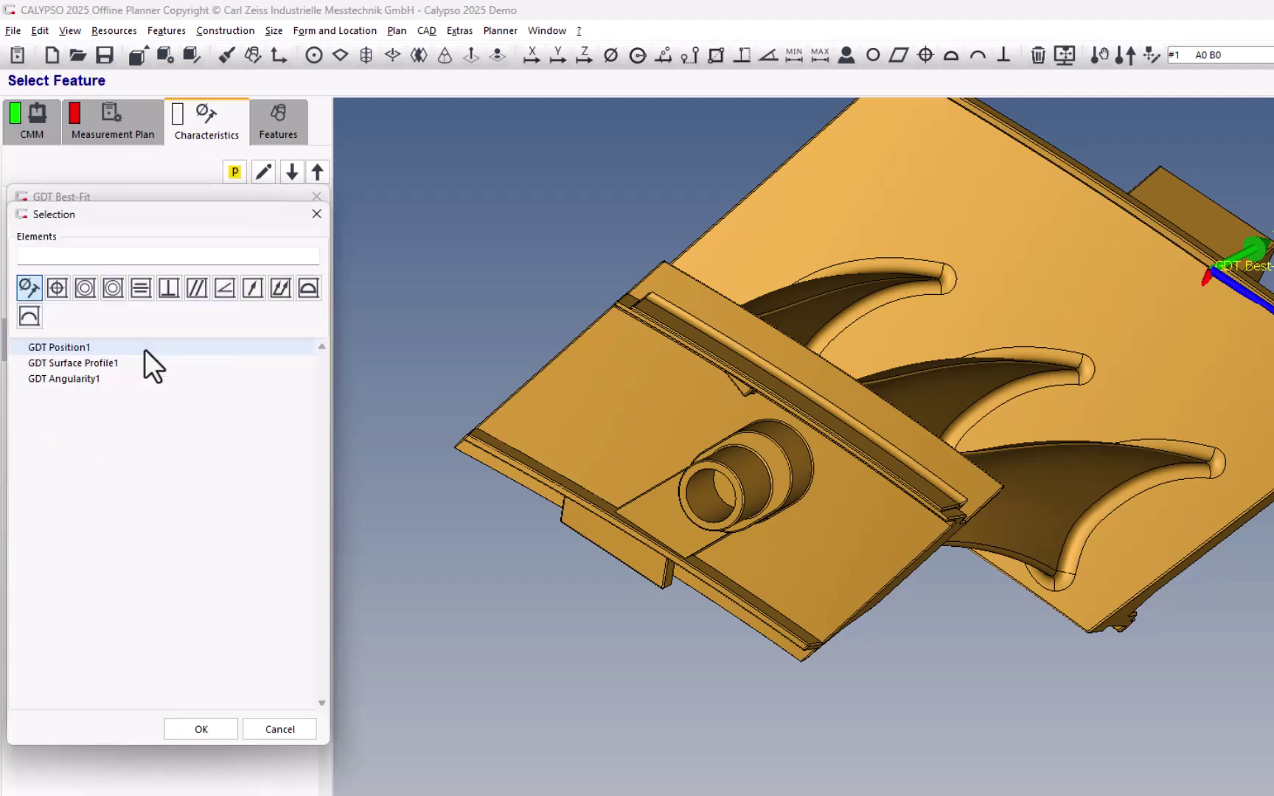
double_click(85, 349)
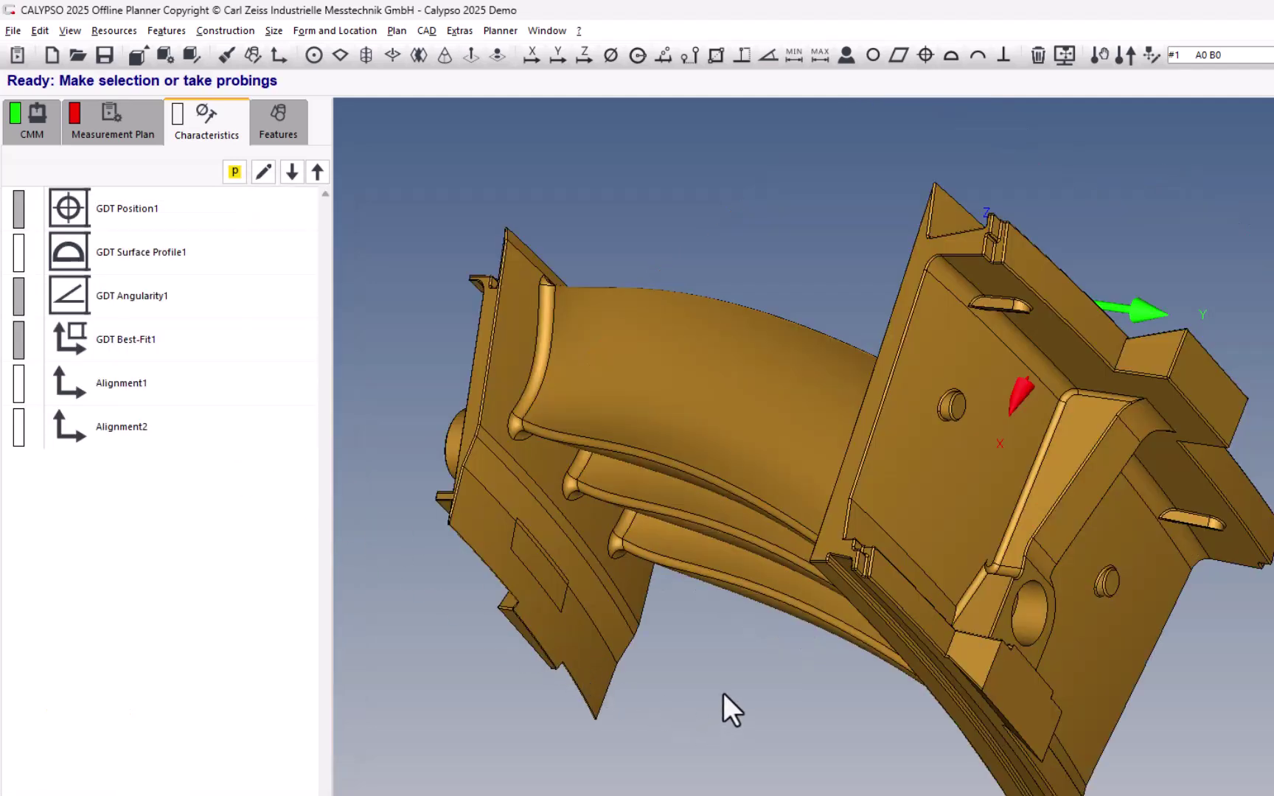
- Select Alignment1 and view the model from +Z in Alignment1
middle_click_drag(724, 693, 796, 713)
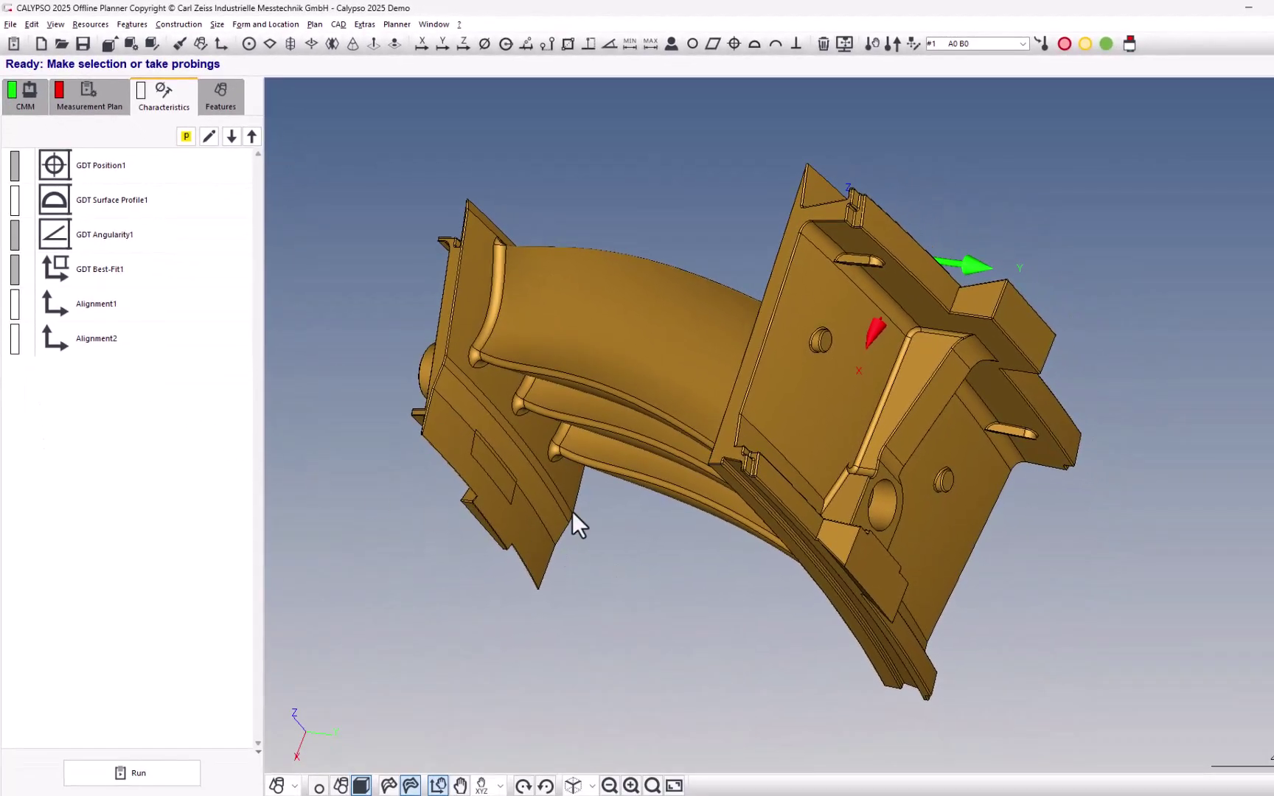
middle_click_drag(573, 514, 138, 500)
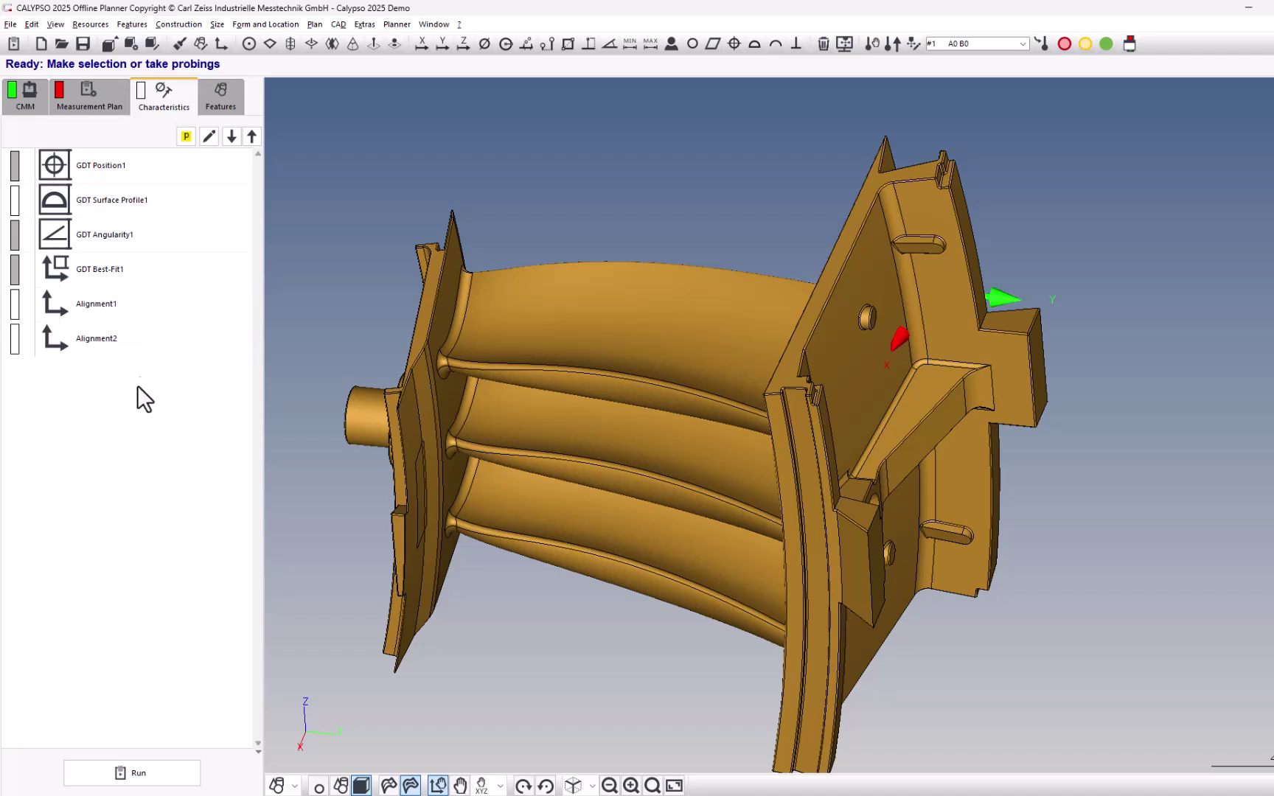
left_click(140, 304)
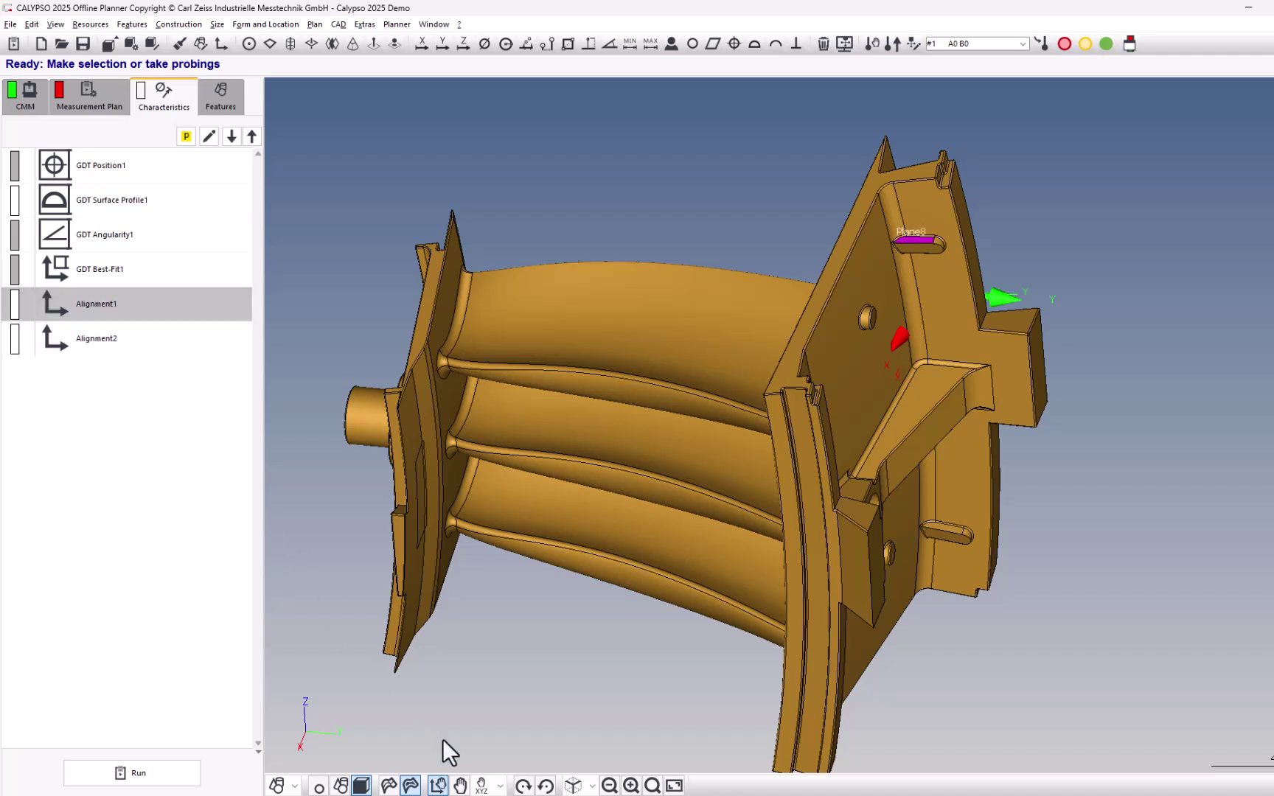
left_click(591, 786)
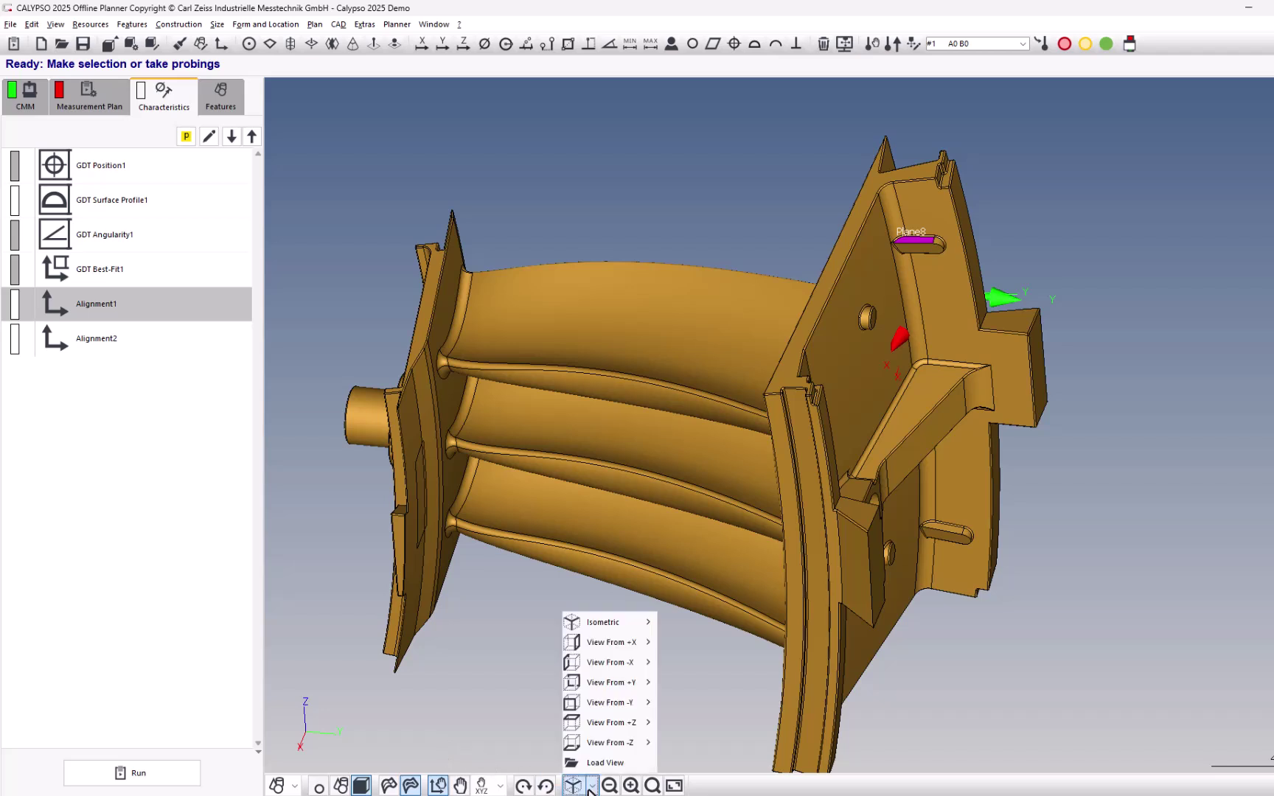
mouse_move(627, 705)
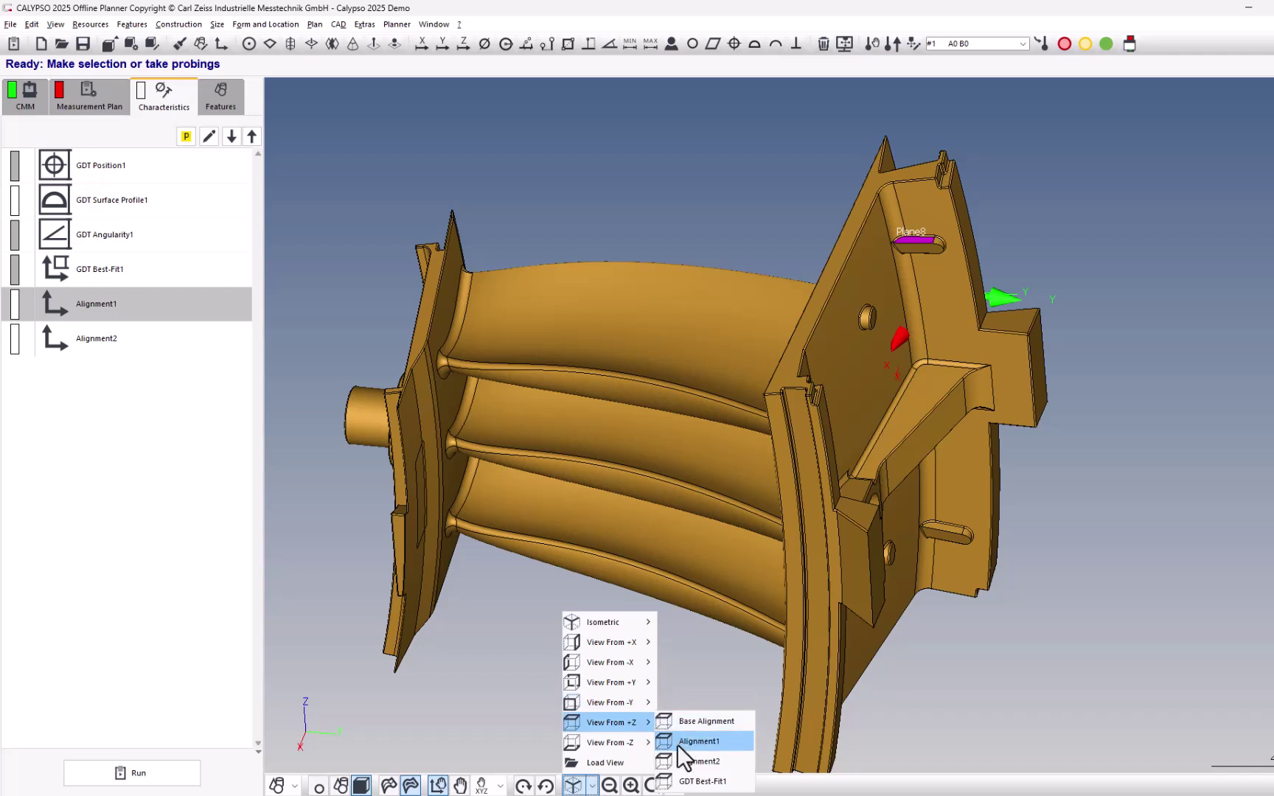
left_click(677, 742)
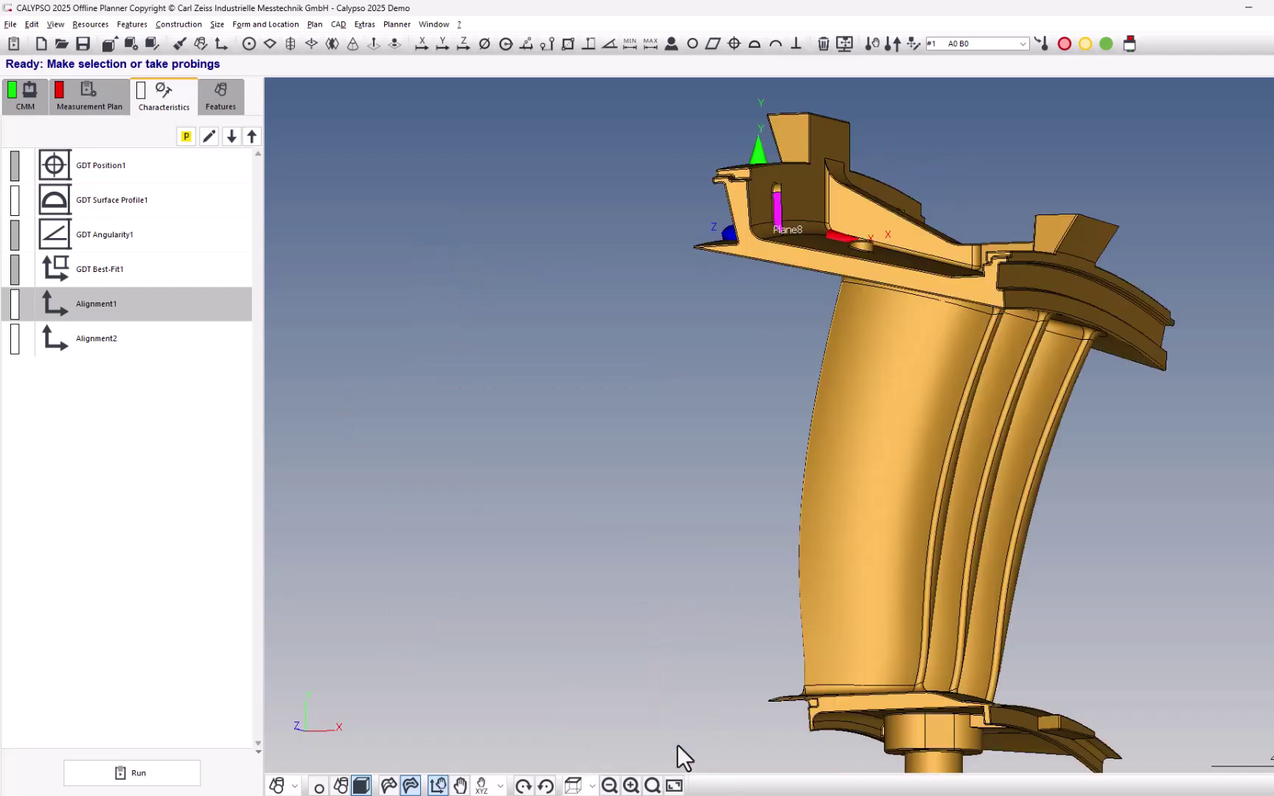
- View the model from +Z in Alignment2, then clear the Alignment2 selection
left_click(118, 341)
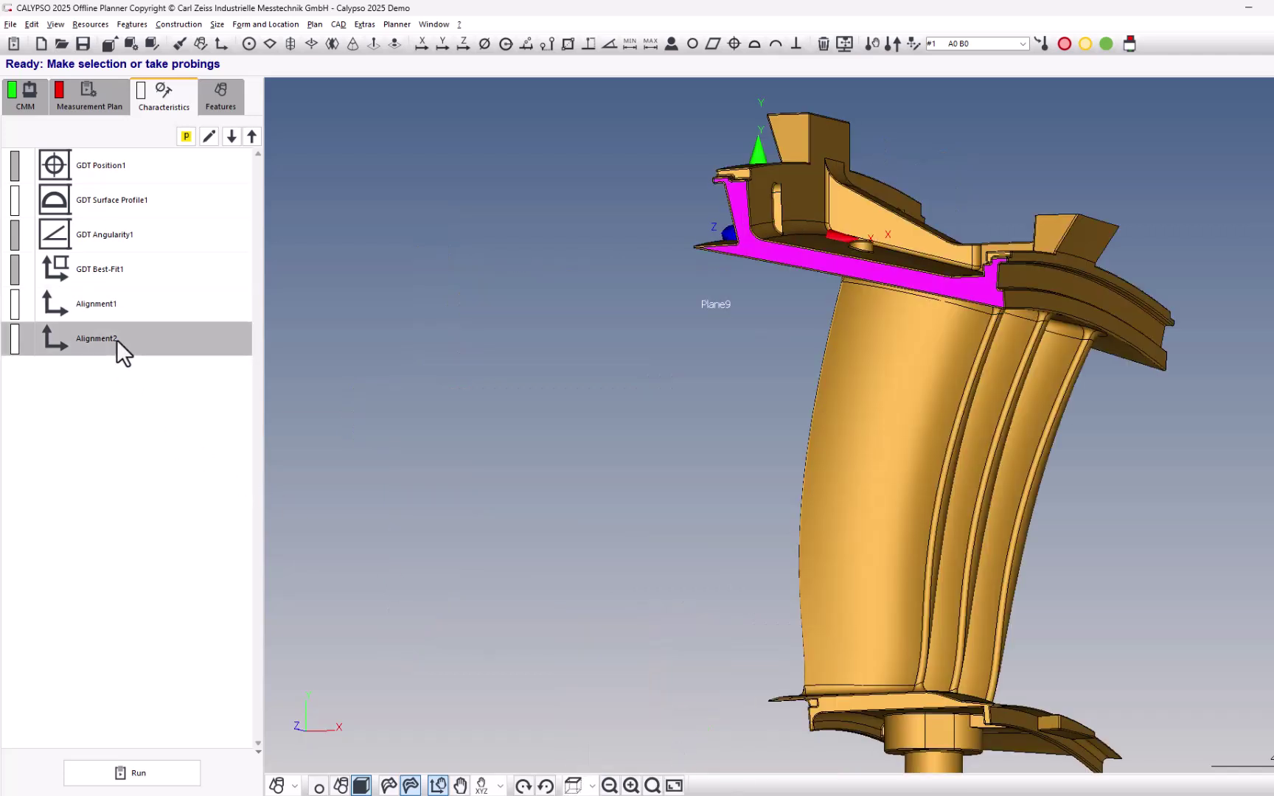
left_click(593, 786)
mouse_move(622, 723)
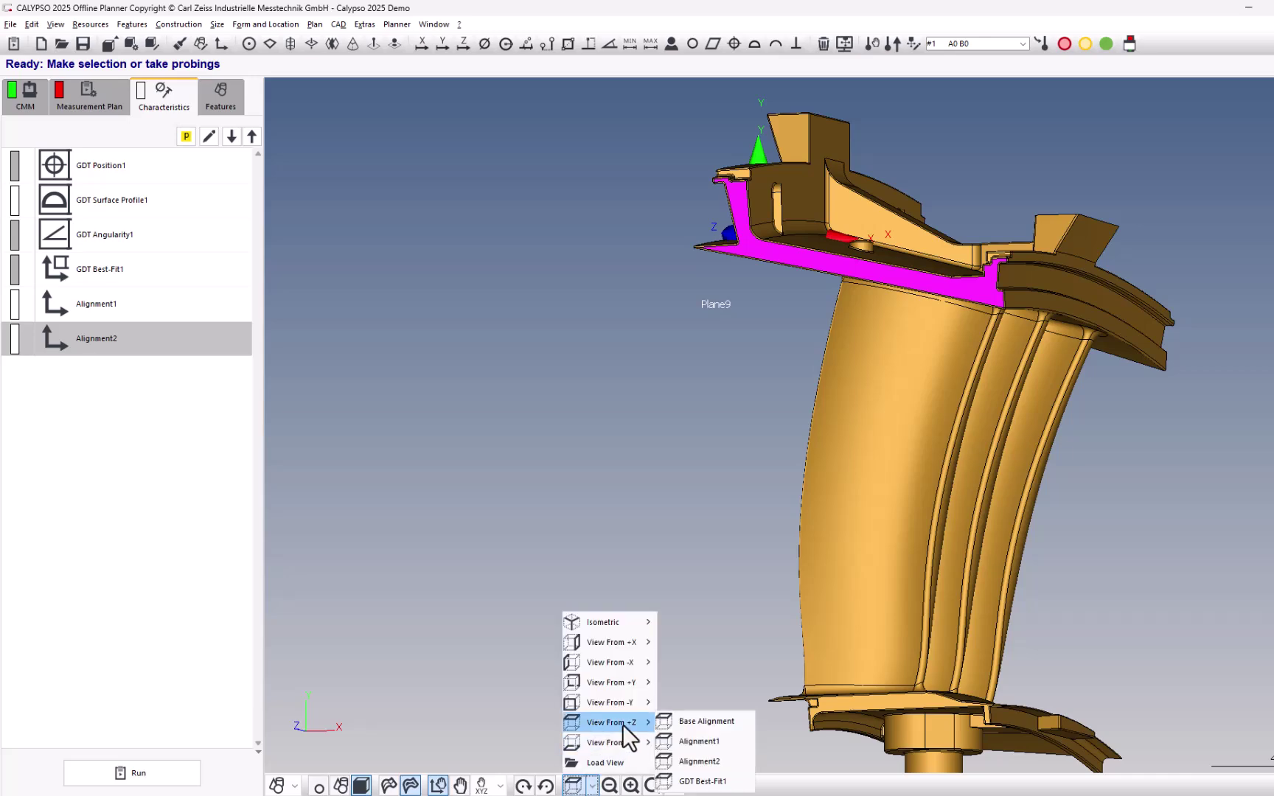
left_click(700, 762)
scroll(684, 470, "down", 2)
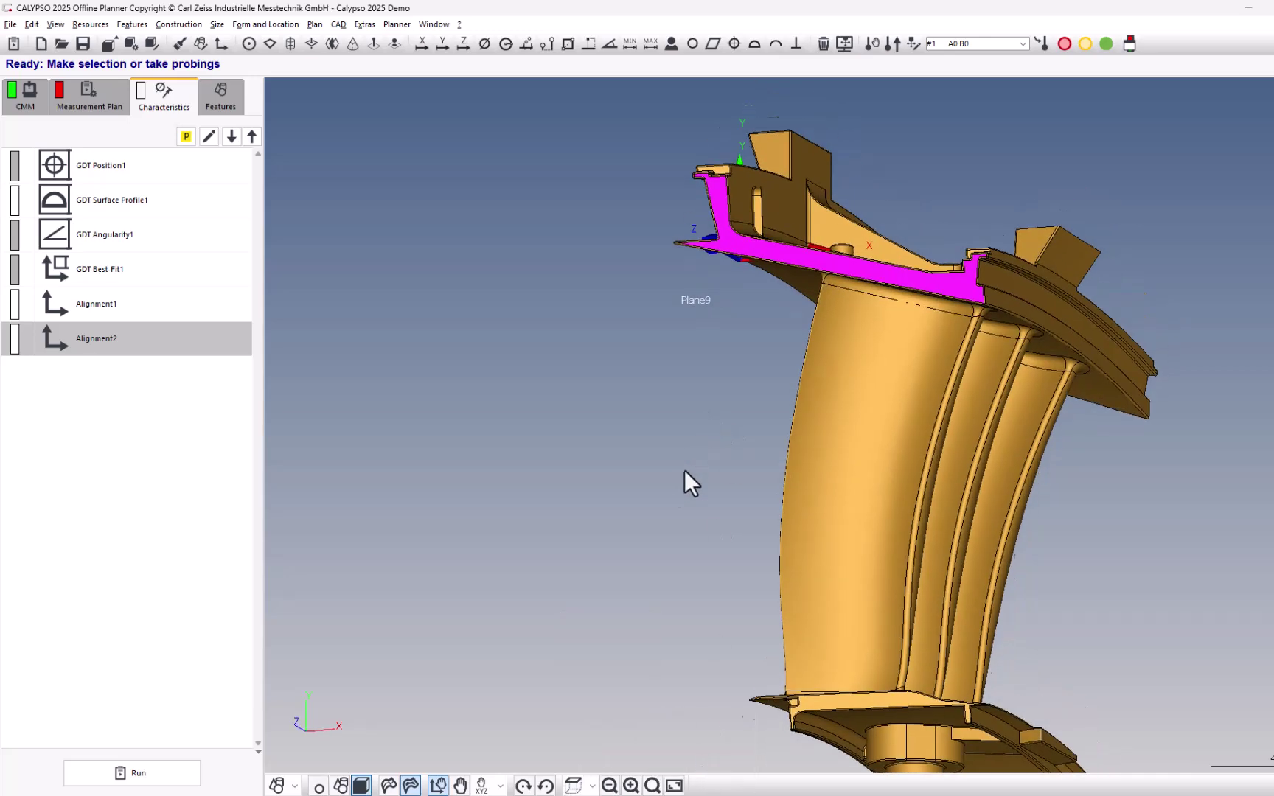
left_click(478, 333)
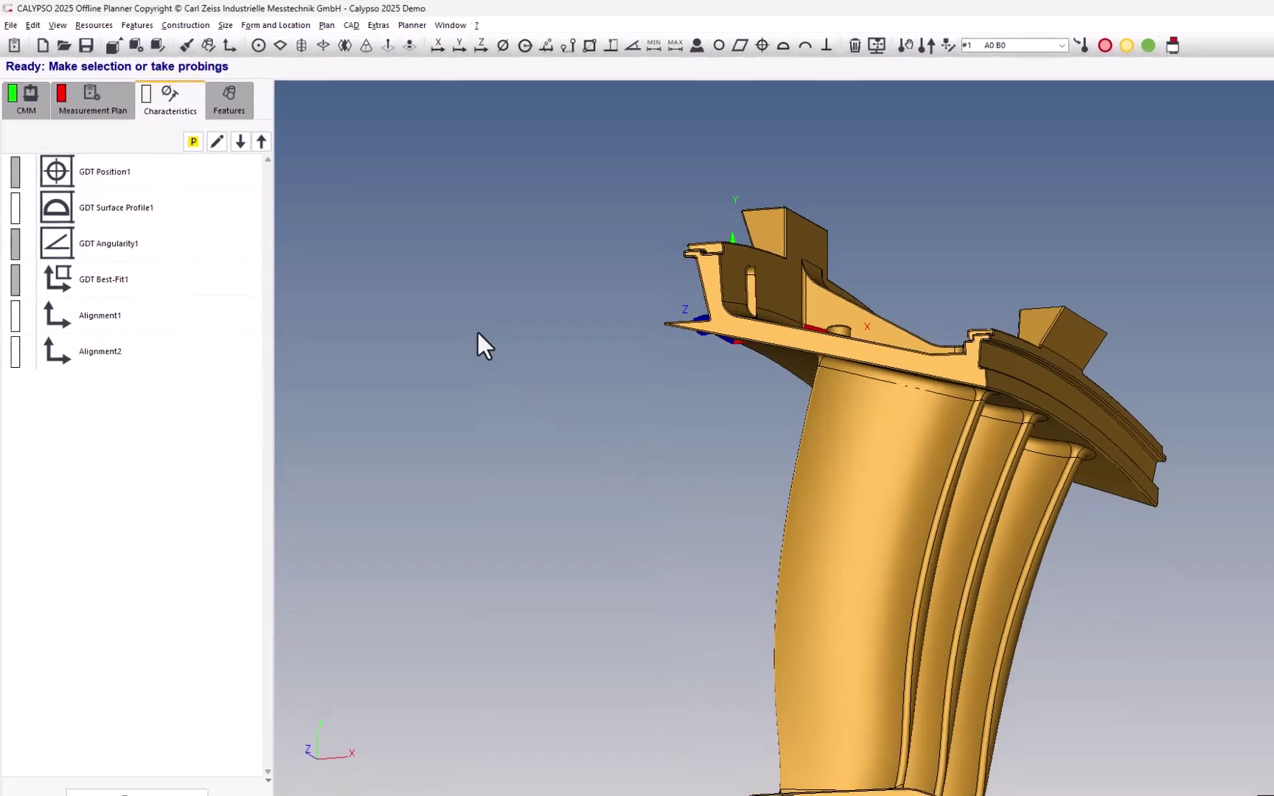
- Translate the CAD model by 1 along X with CAD Model Transformation
left_click(434, 32)
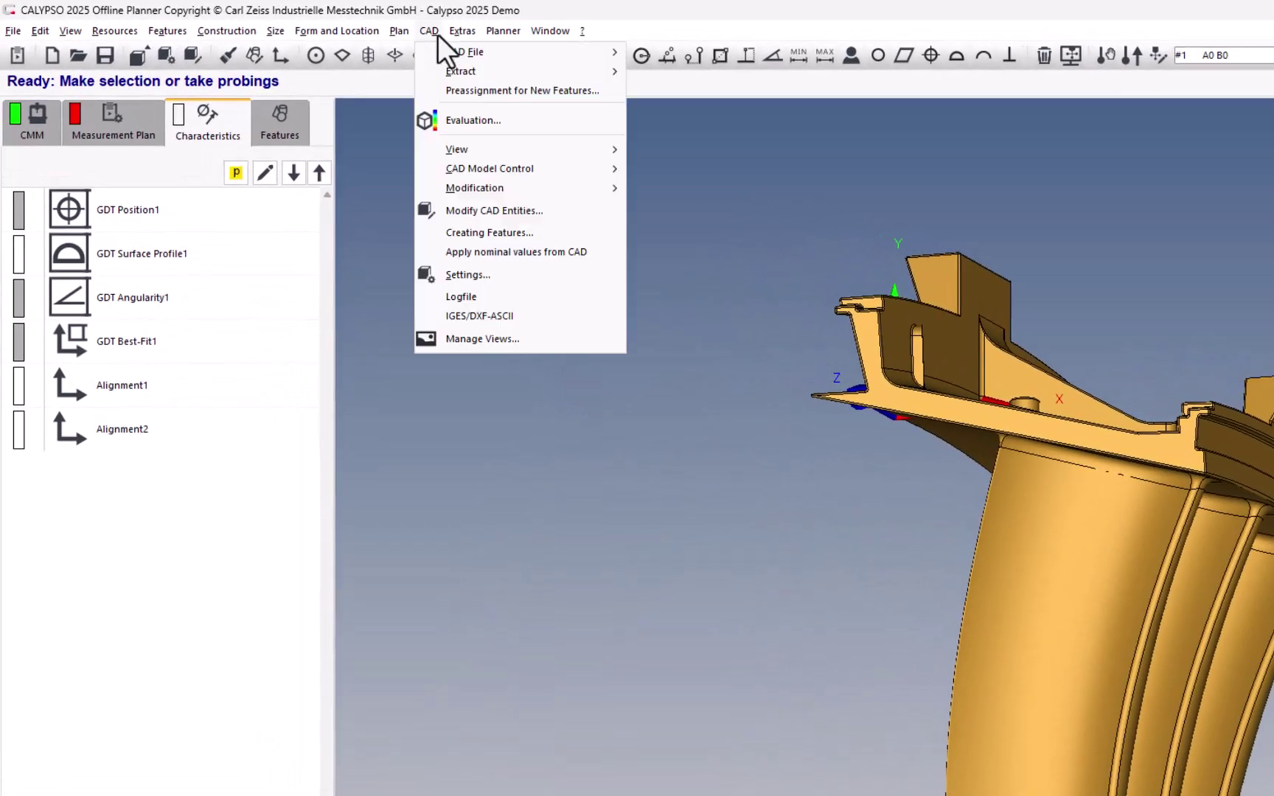
mouse_move(579, 185)
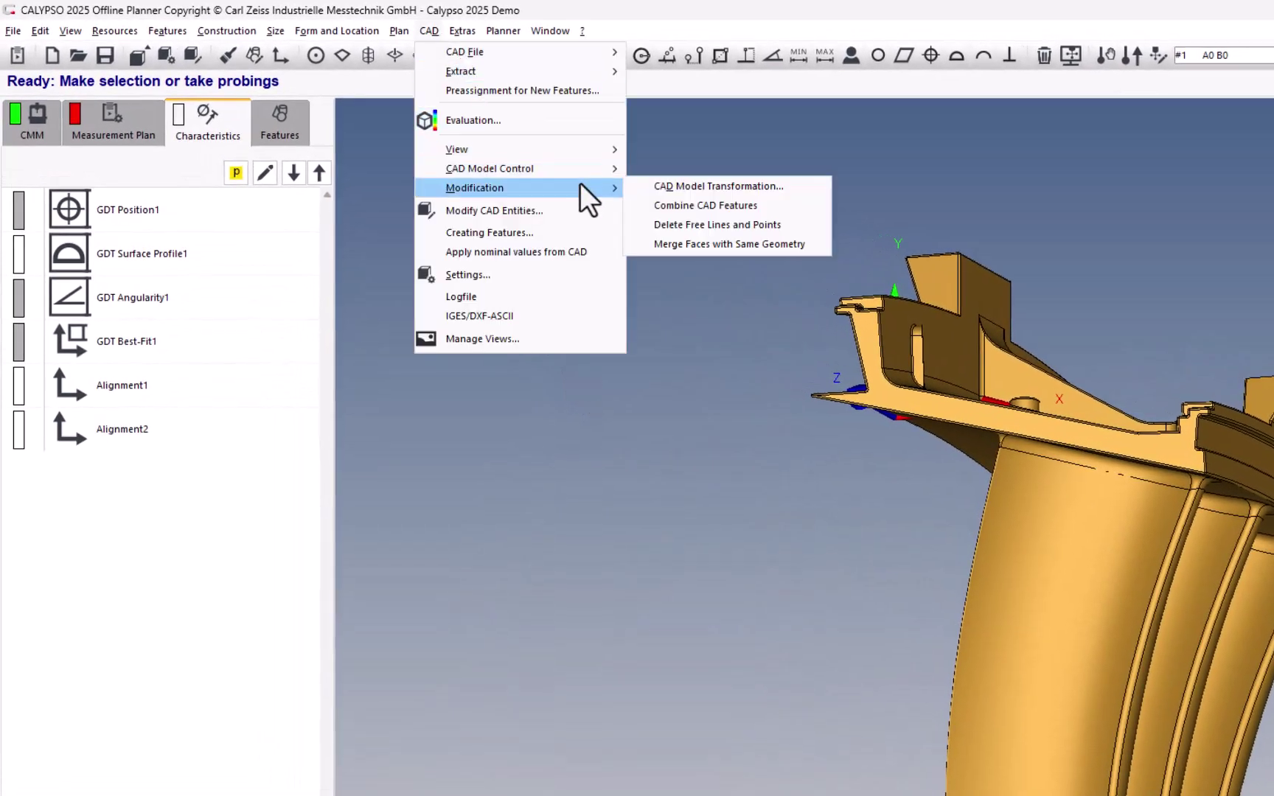
left_click(712, 186)
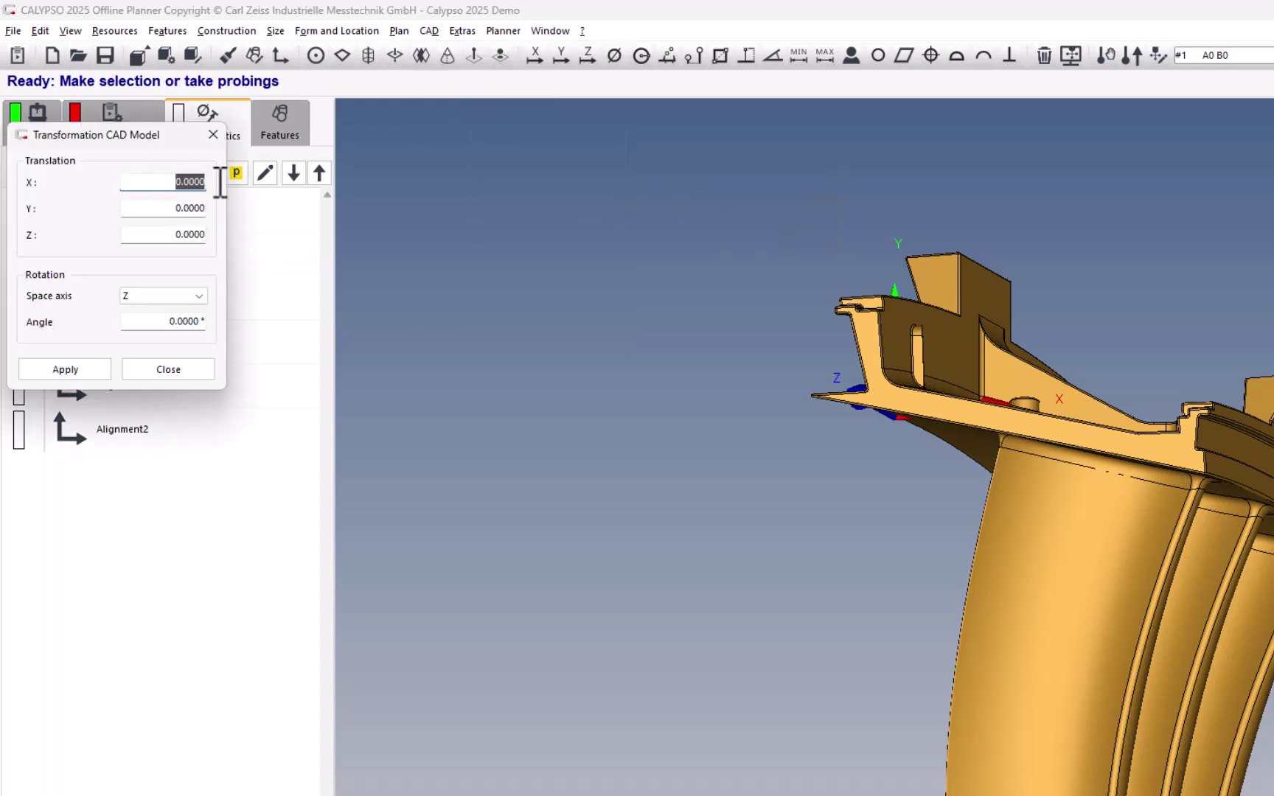
type("1")
left_click(94, 372)
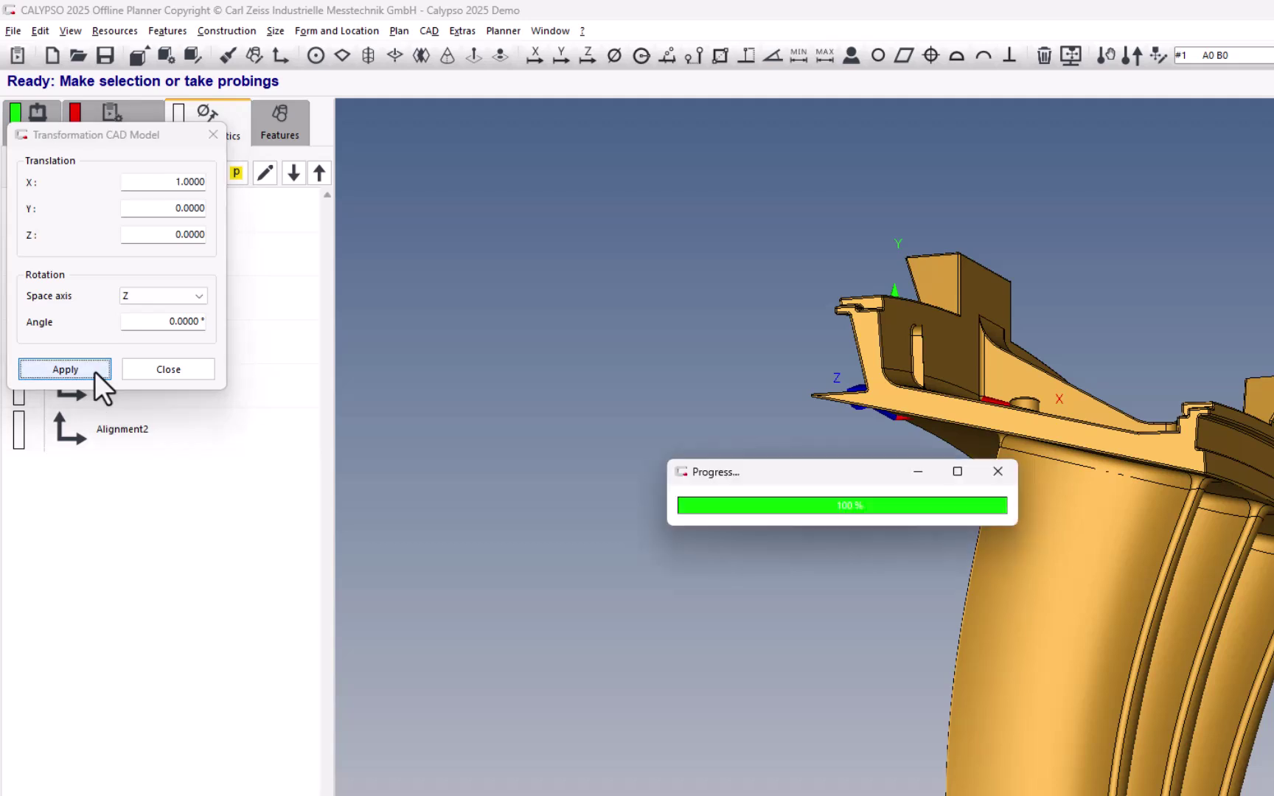
- Translate the CAD model by 10 along X
double_click(161, 183)
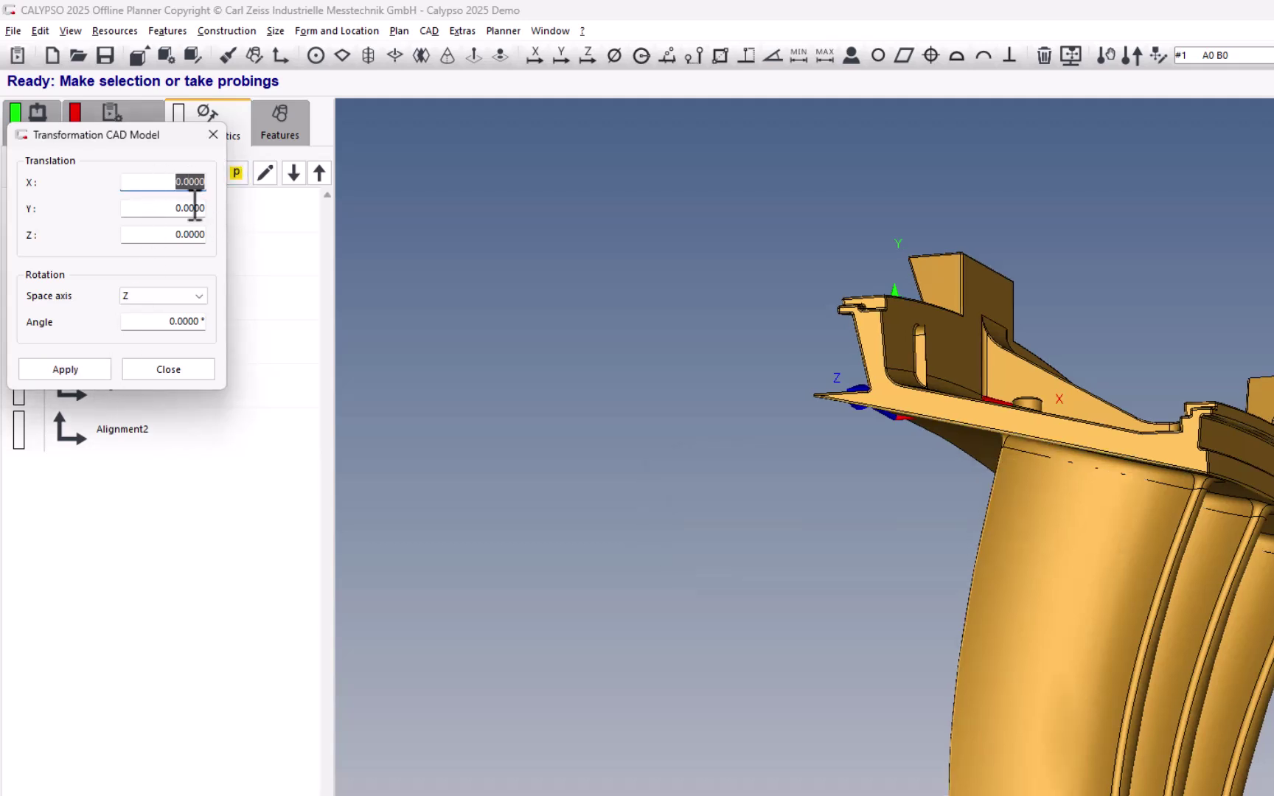
double_click(194, 208)
middle_click_drag(679, 417, 557, 484)
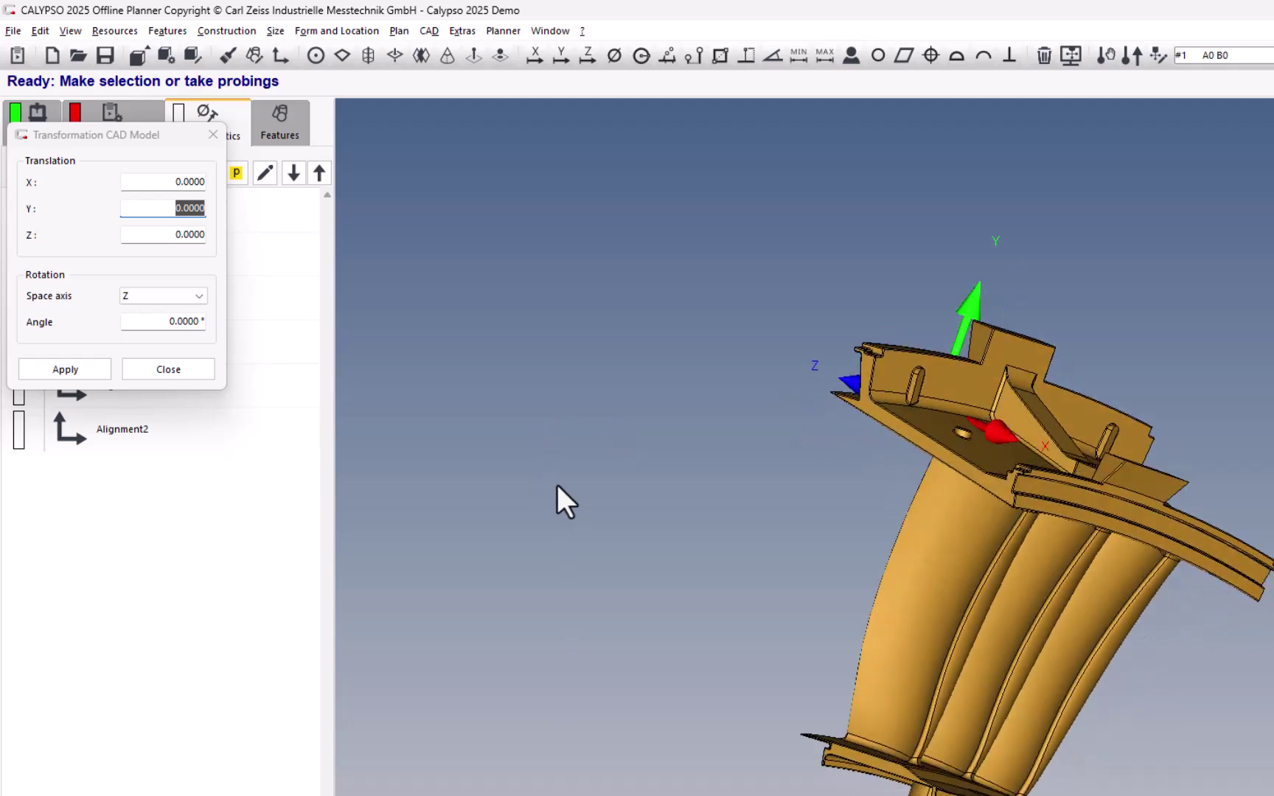
double_click(177, 234)
middle_click_drag(882, 517, 568, 418)
double_click(193, 182)
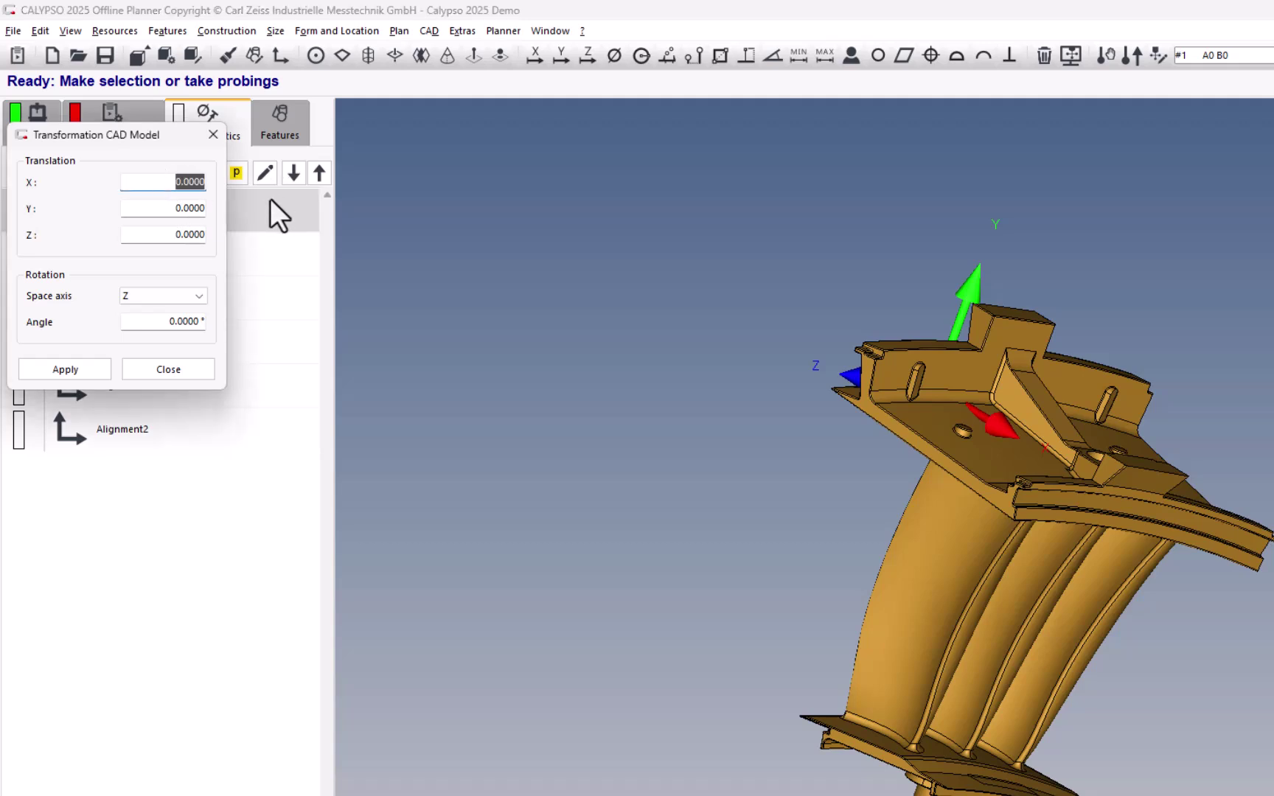
type("10")
left_click(167, 211)
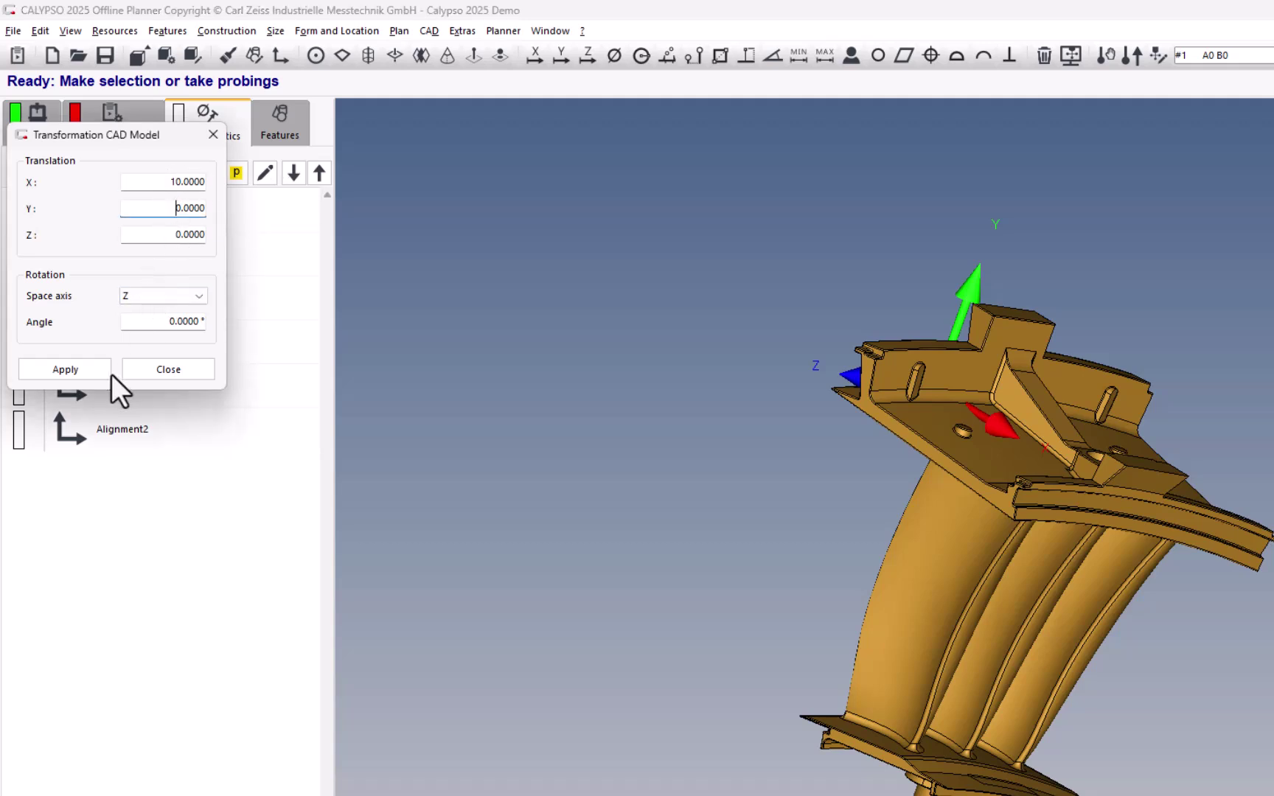
left_click(81, 368)
- Rotate the CAD model 90° about the Z axis
left_click(199, 297)
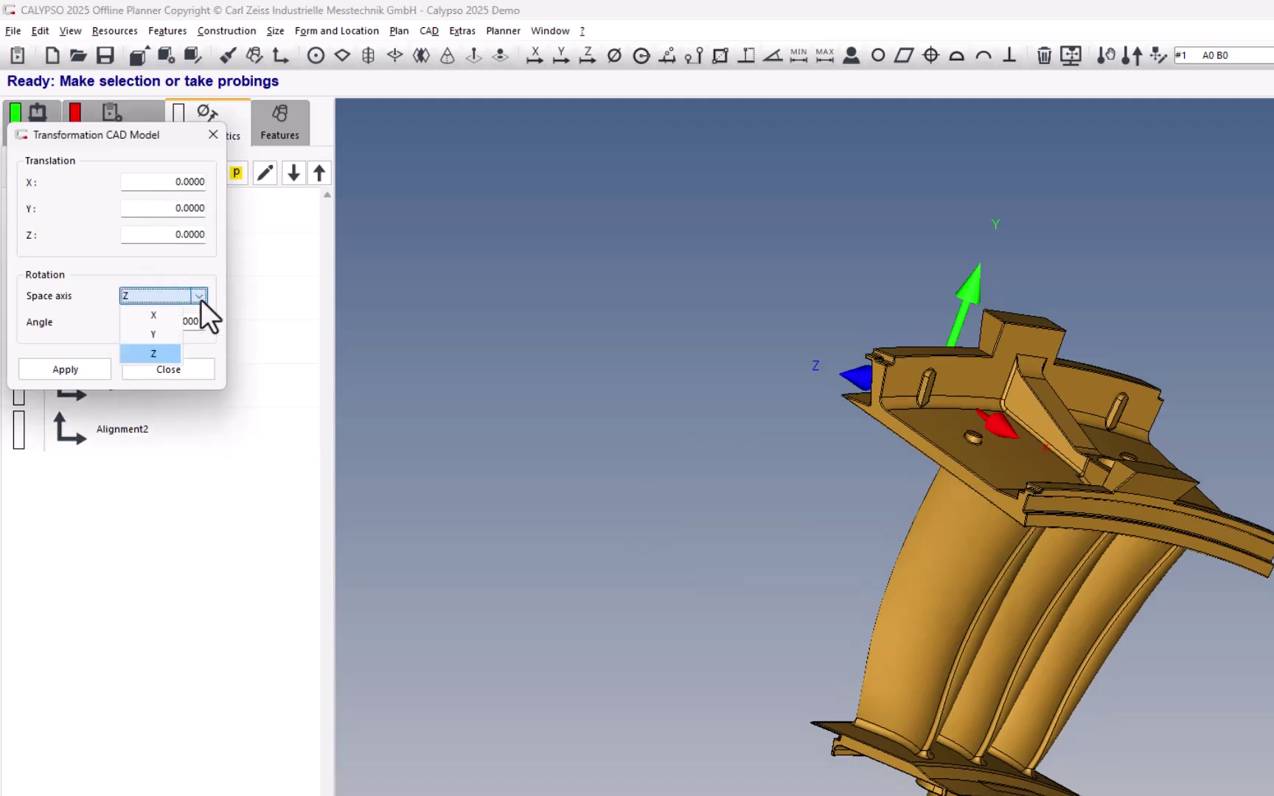
left_click(200, 299)
double_click(182, 320)
type("90")
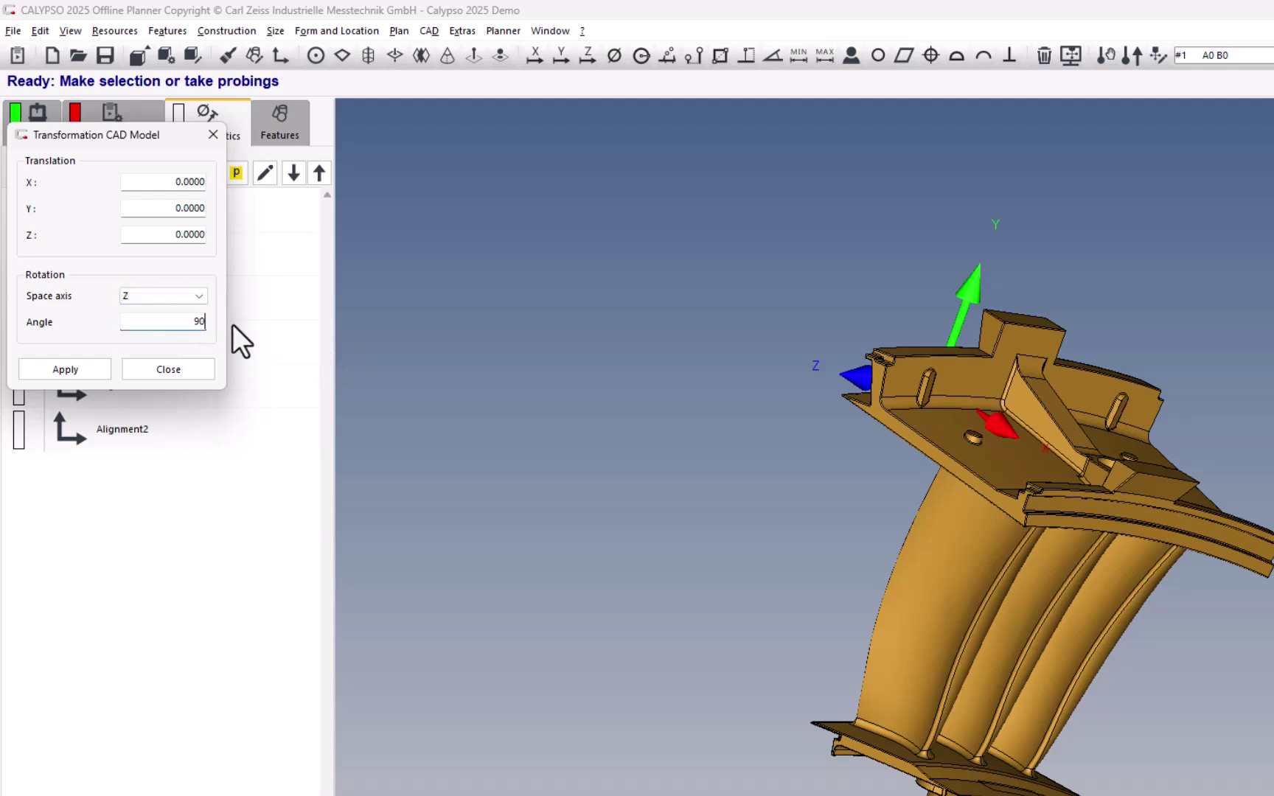
double_click(165, 182)
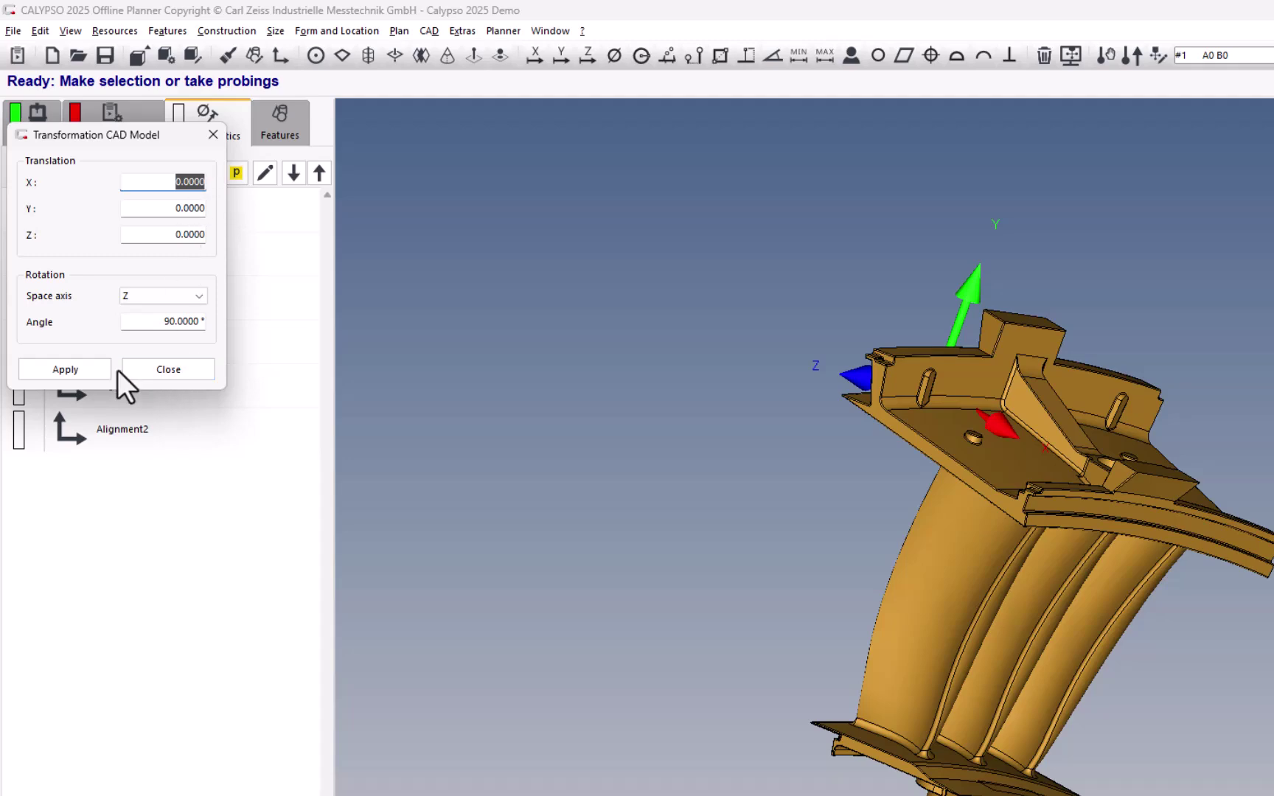
left_click(85, 368)
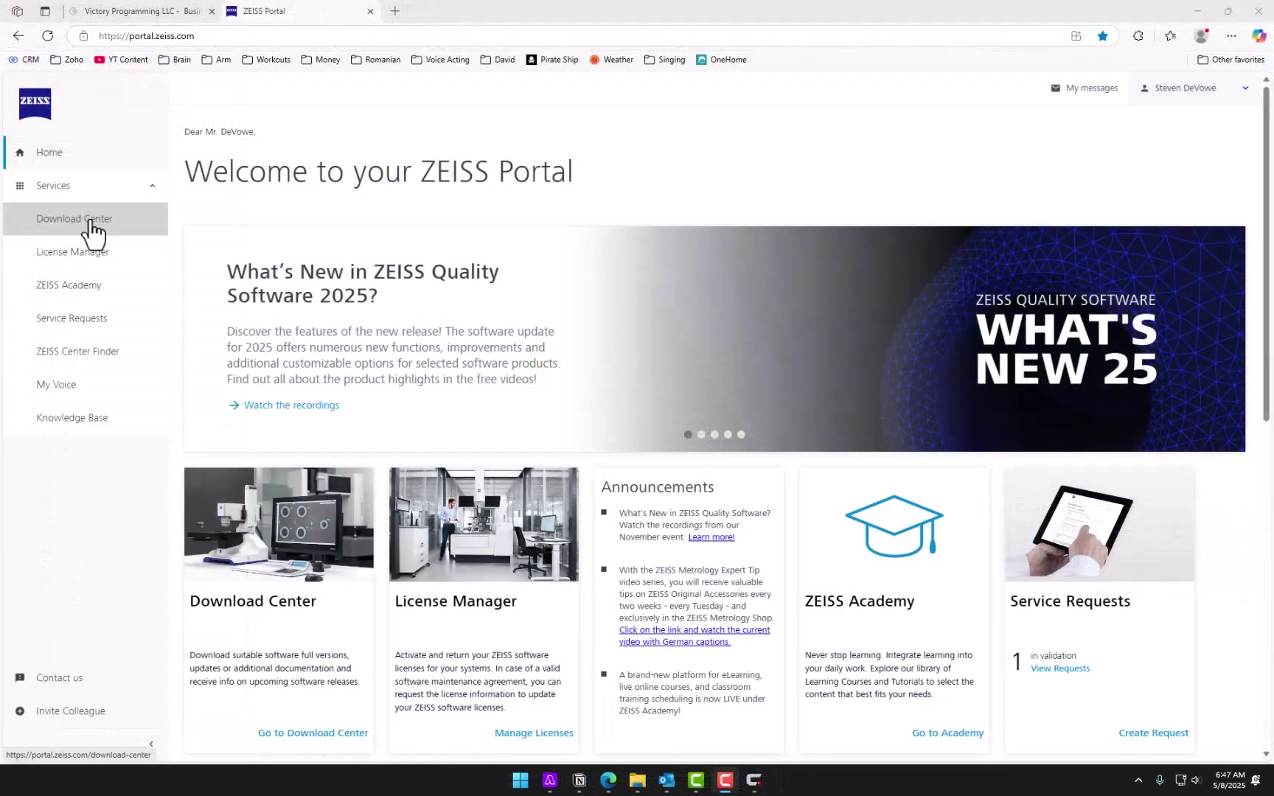
- Go to the ZEISS Portal Download Center and open Manage Notifications
left_click(94, 234)
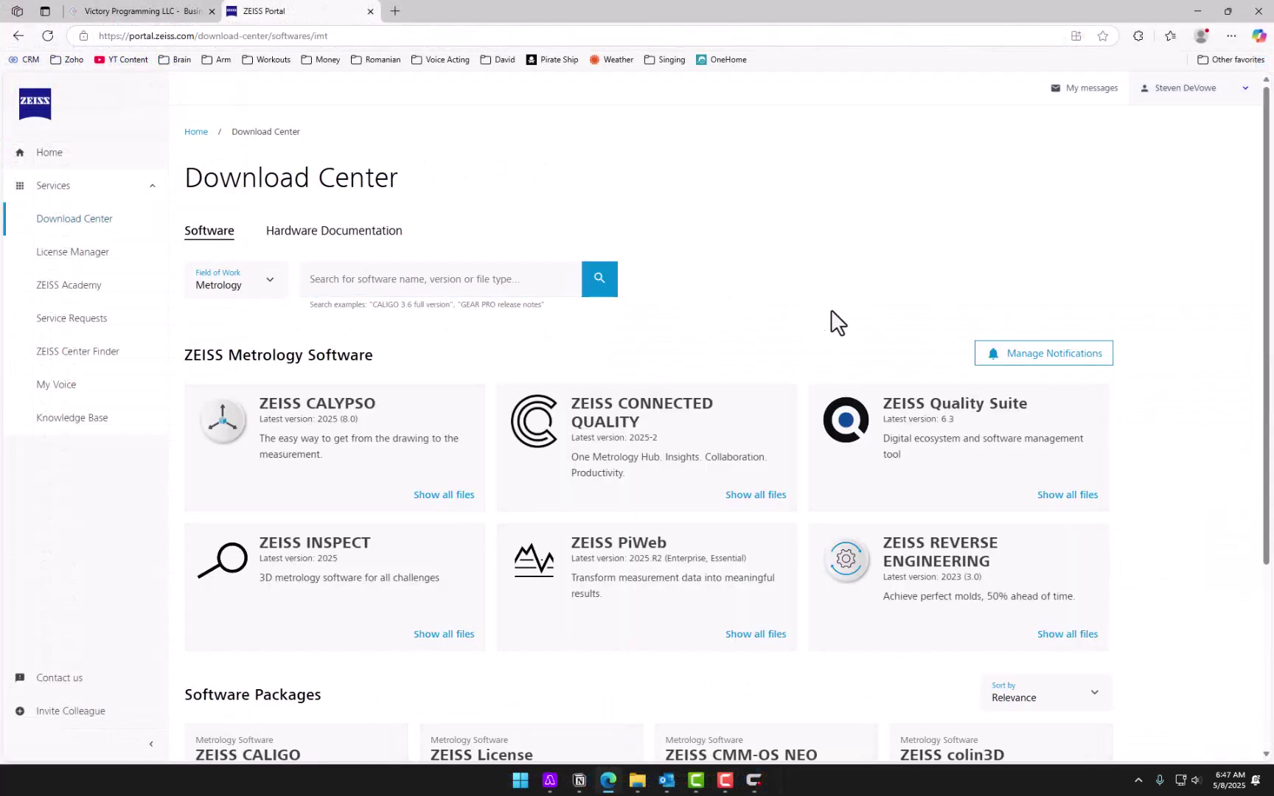
left_click(1043, 360)
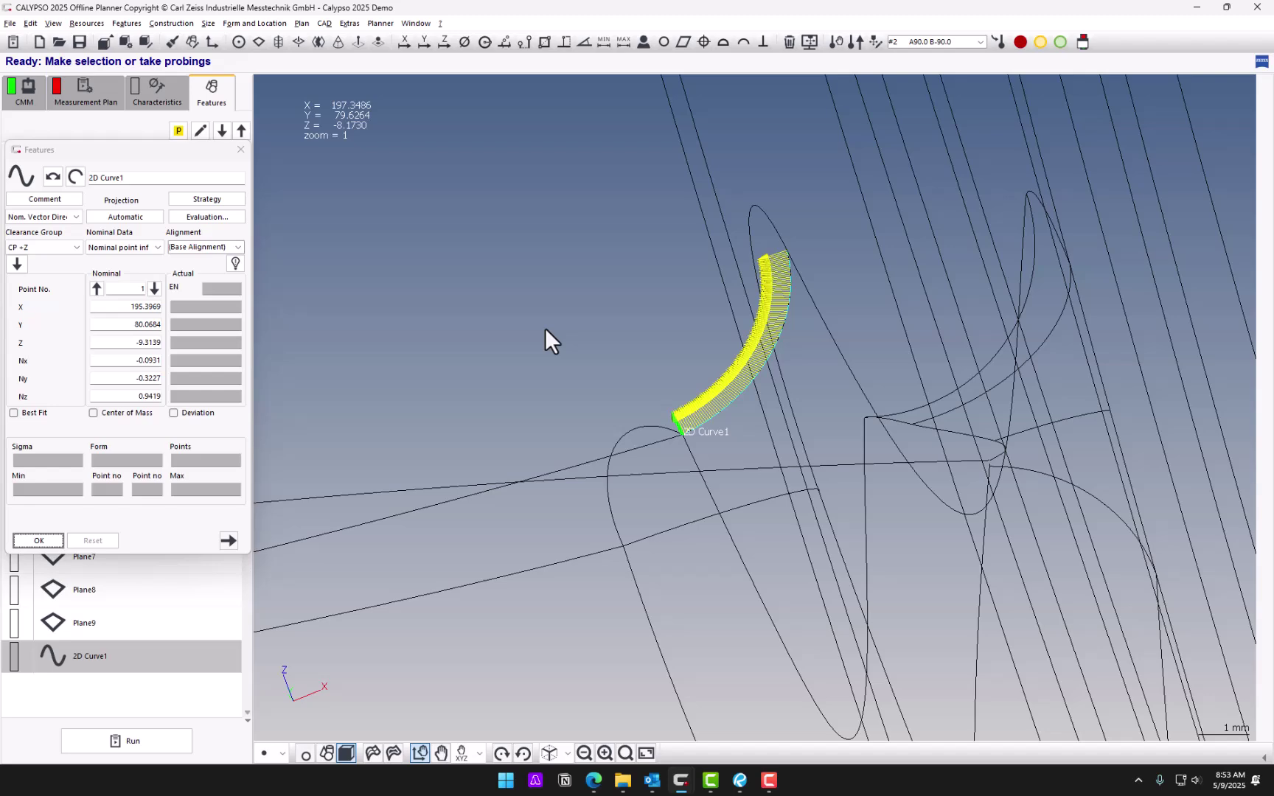
- Close the 2D Curve1 feature and browse Size > Curve Dimensions > Curve contour characteristics
scroll(656, 446, "up", 3)
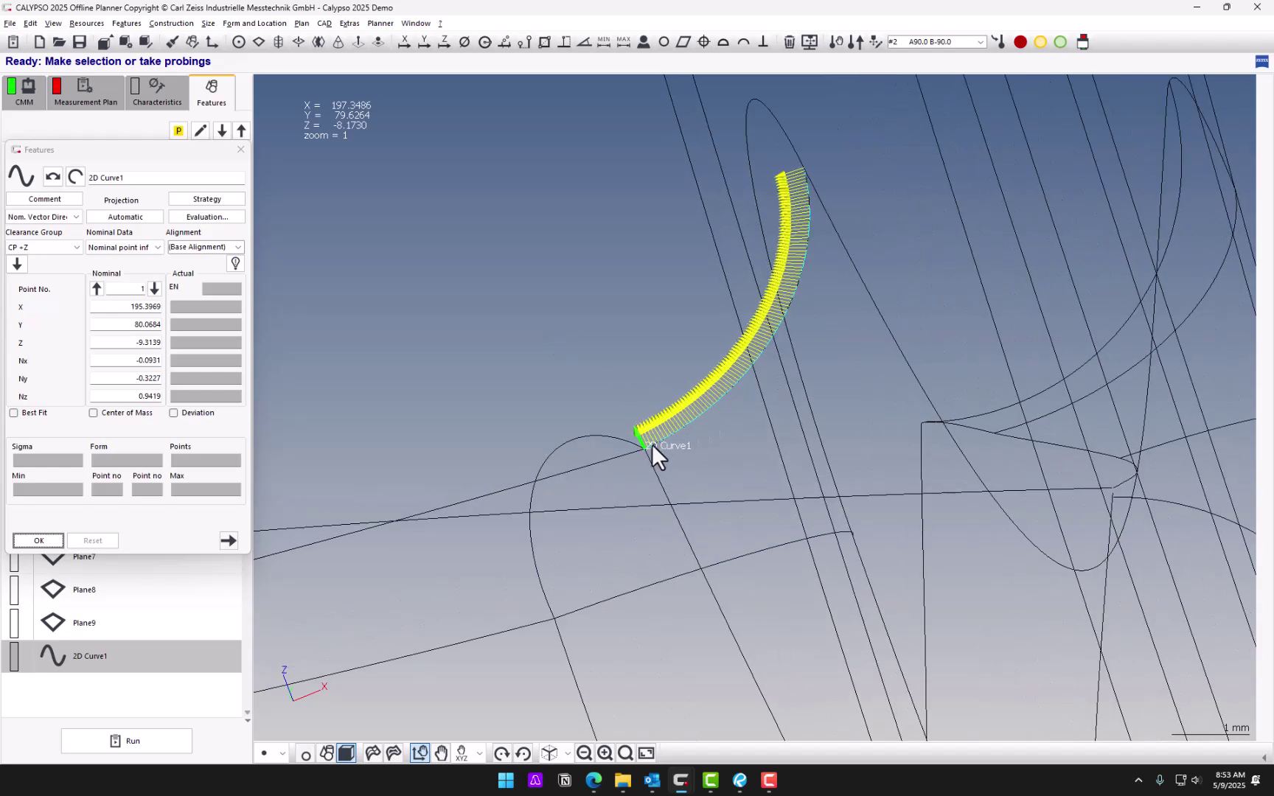
left_click(39, 541)
left_click(157, 92)
left_click(307, 39)
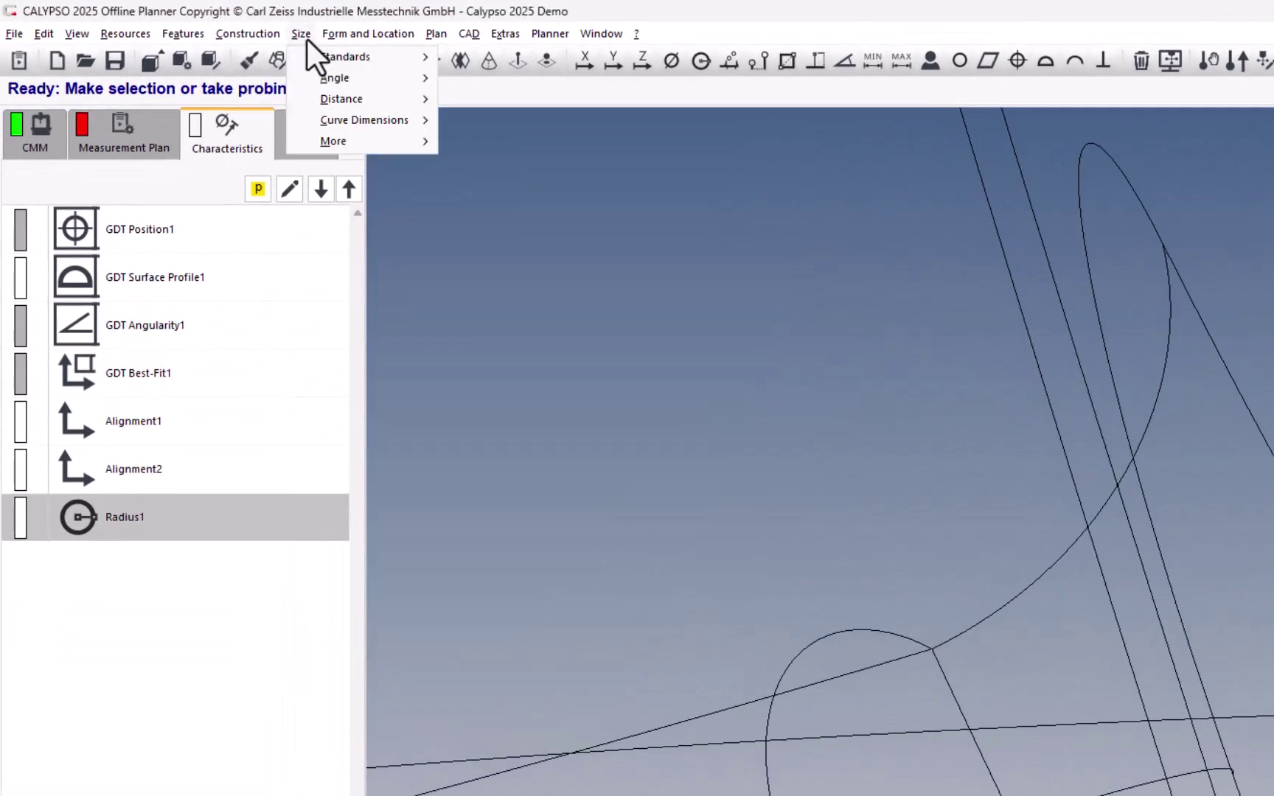
mouse_move(367, 120)
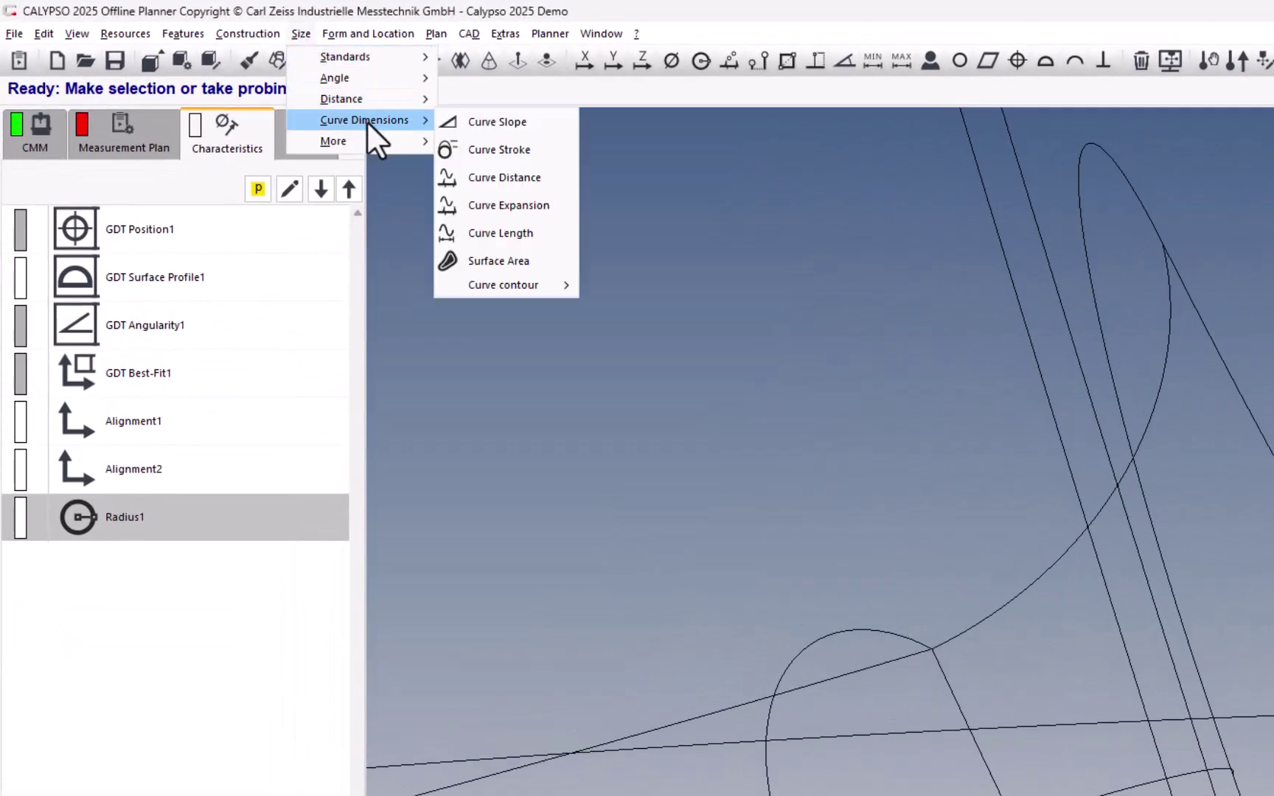
mouse_move(524, 285)
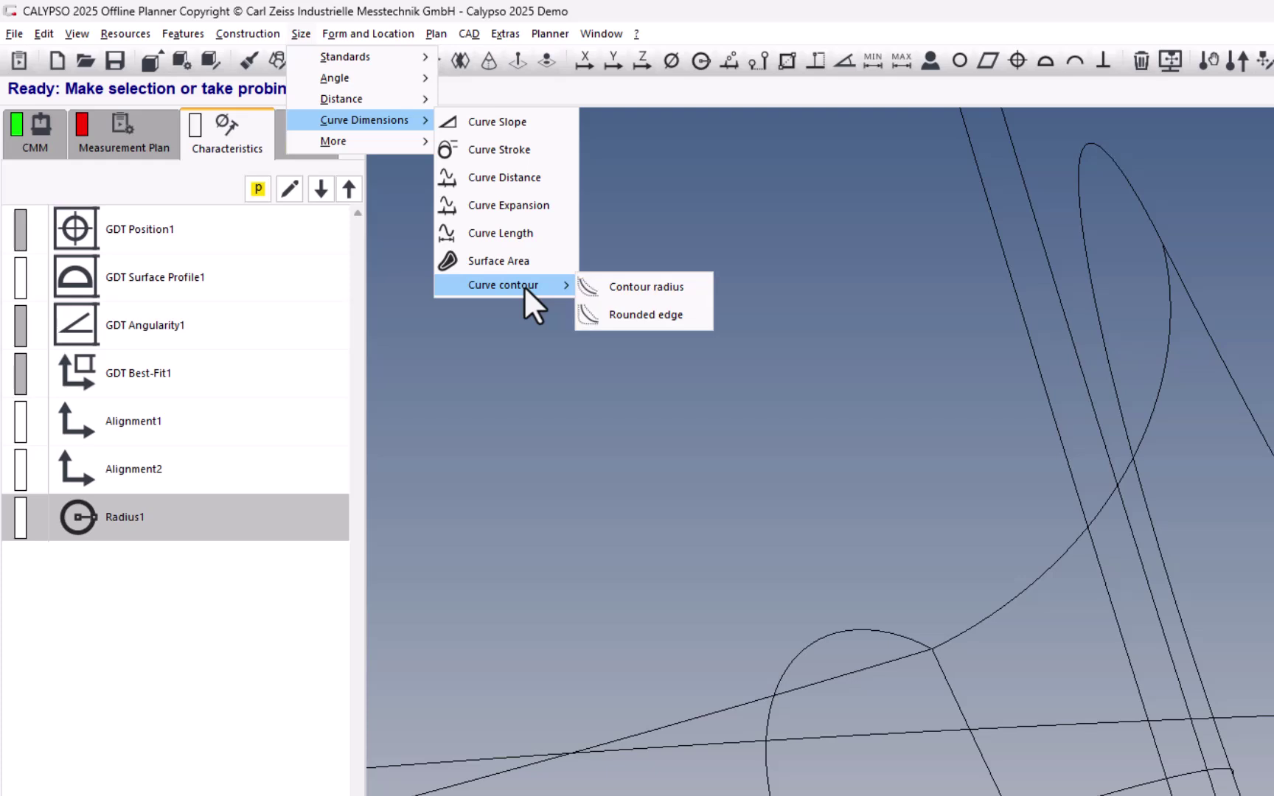
- Add a Contour radius characteristic evaluating 2D Curve1
left_click(670, 292)
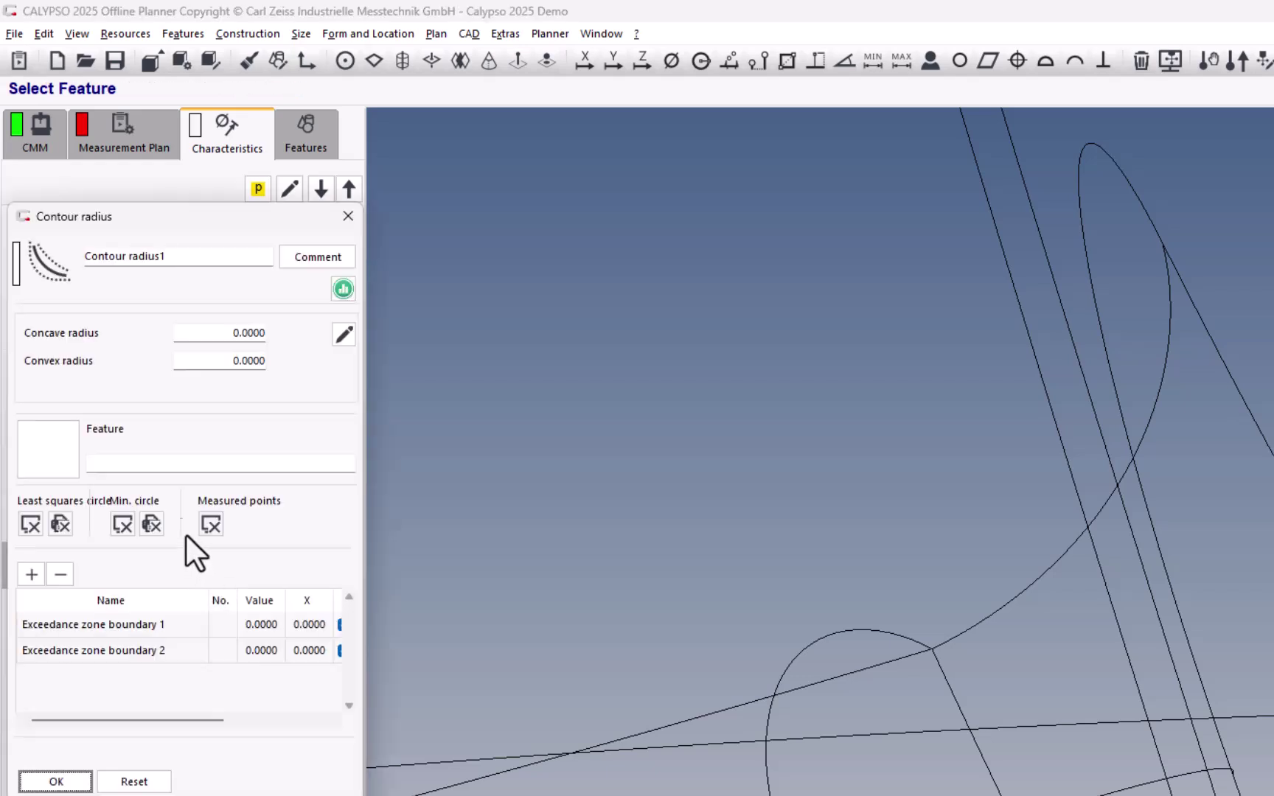
left_click(50, 450)
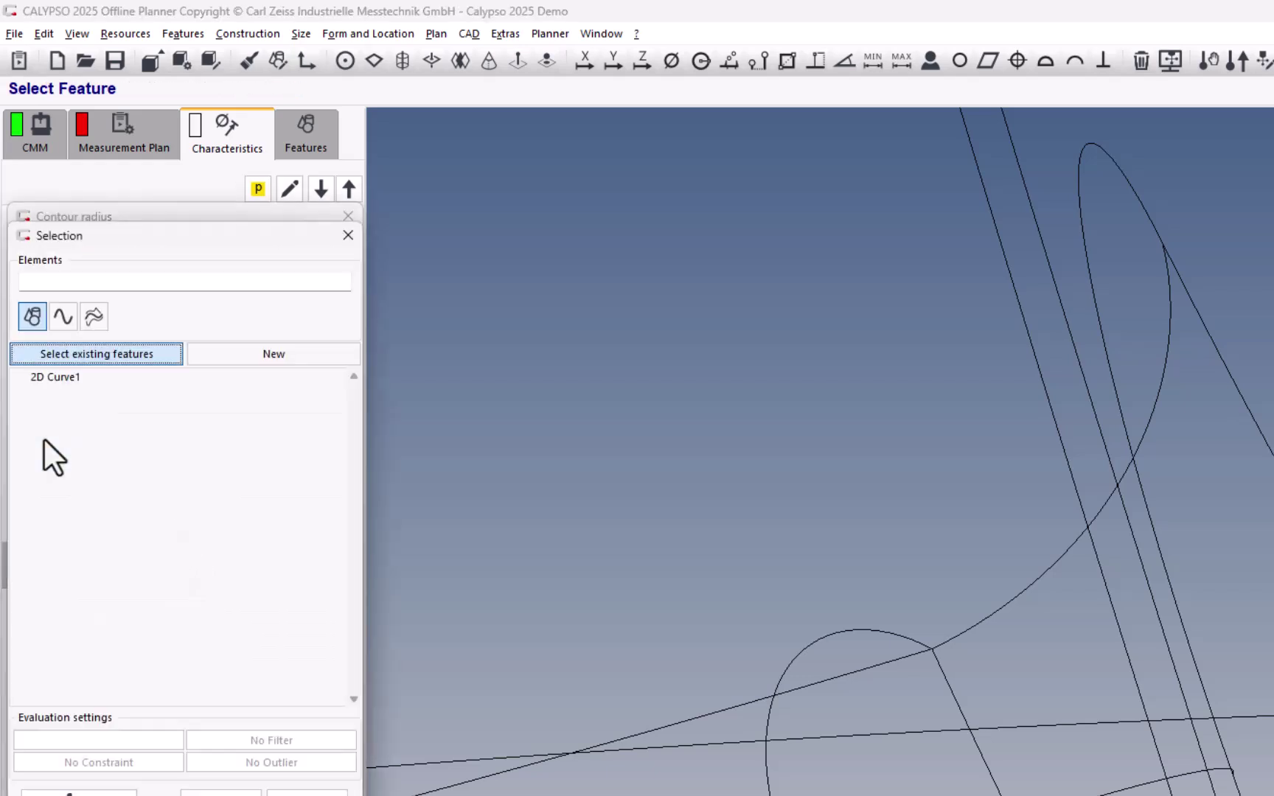
left_click(61, 380)
left_click(221, 792)
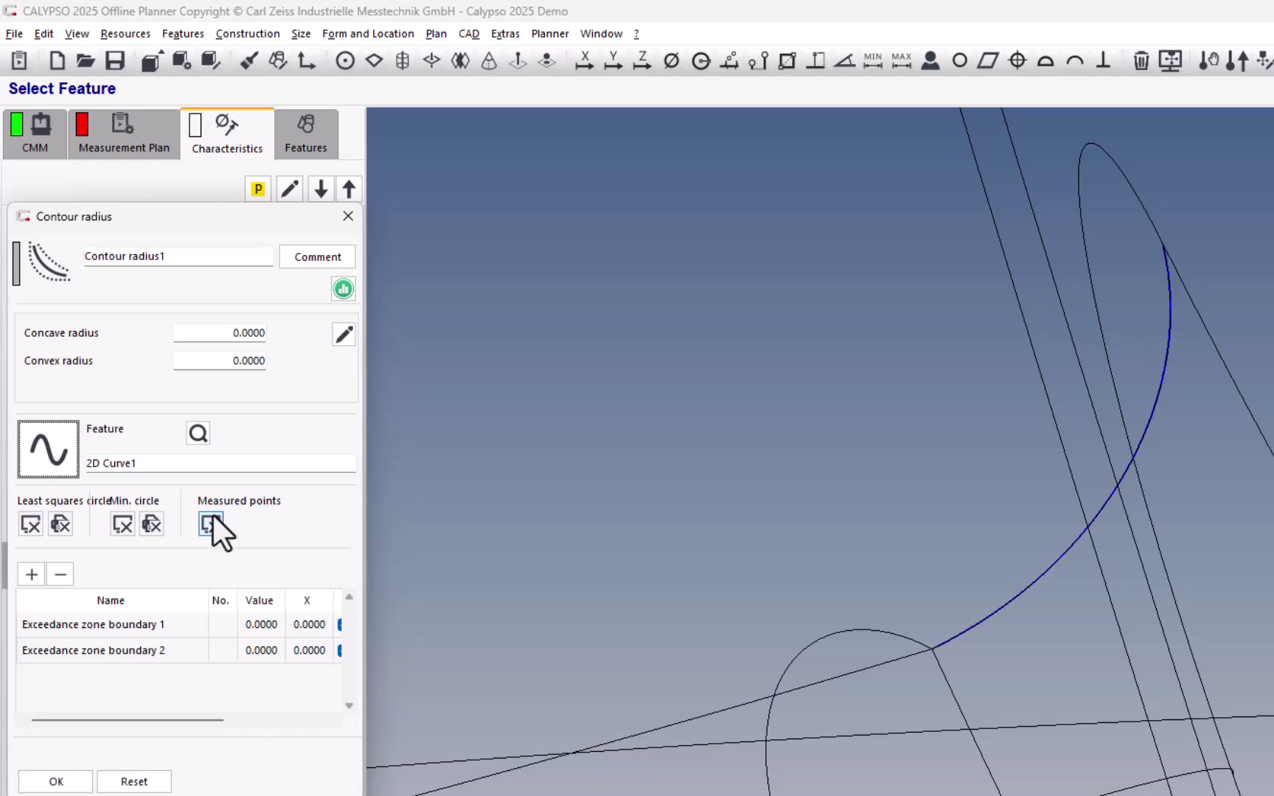
- Enter concave radius 10 and convex radius 12
left_click_drag(231, 333, 270, 334)
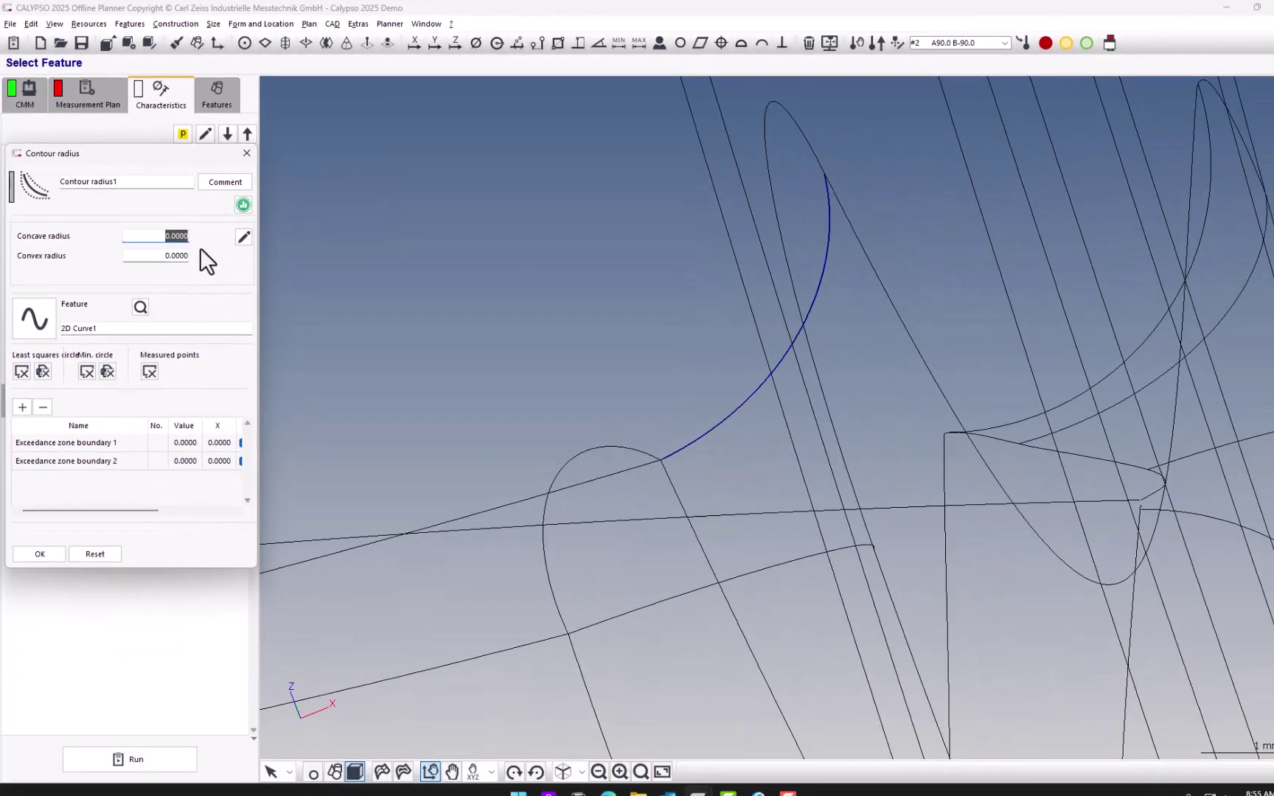
type("10")
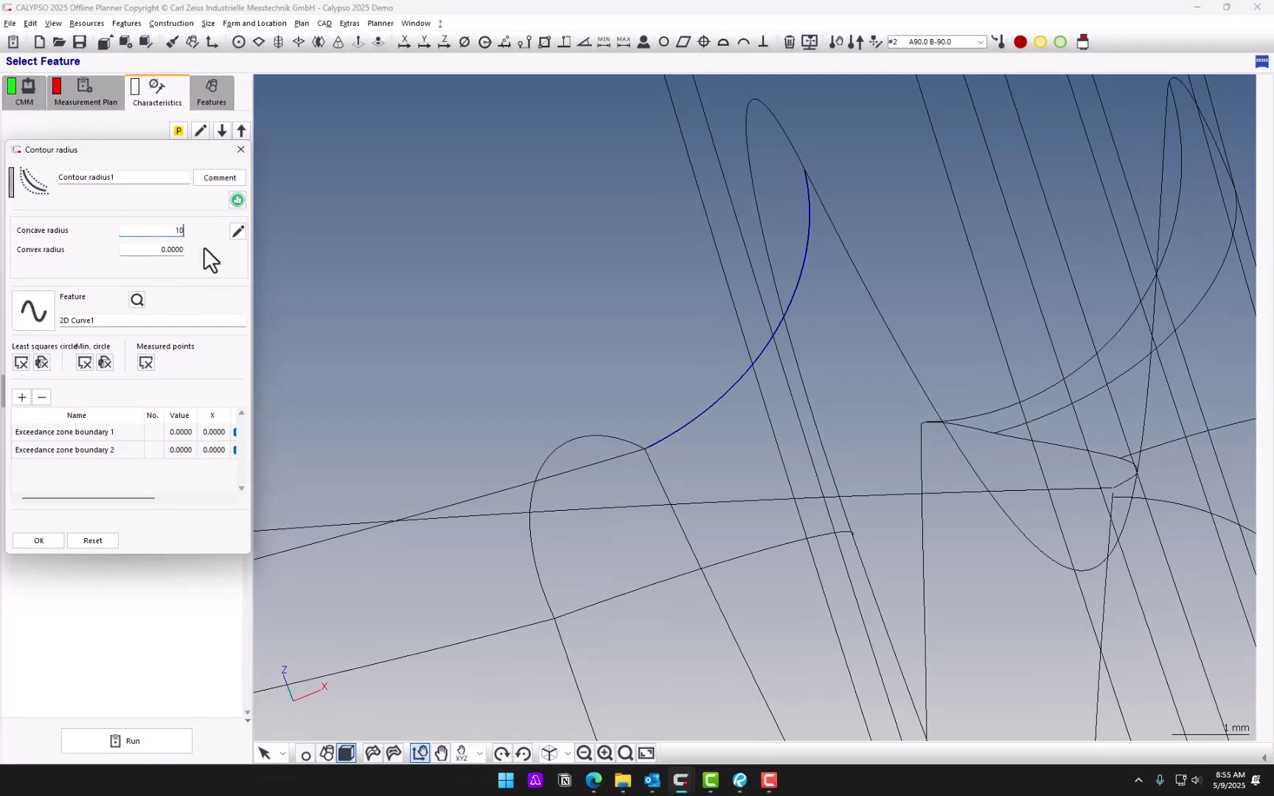
key("Tab")
type("12")
key("Return")
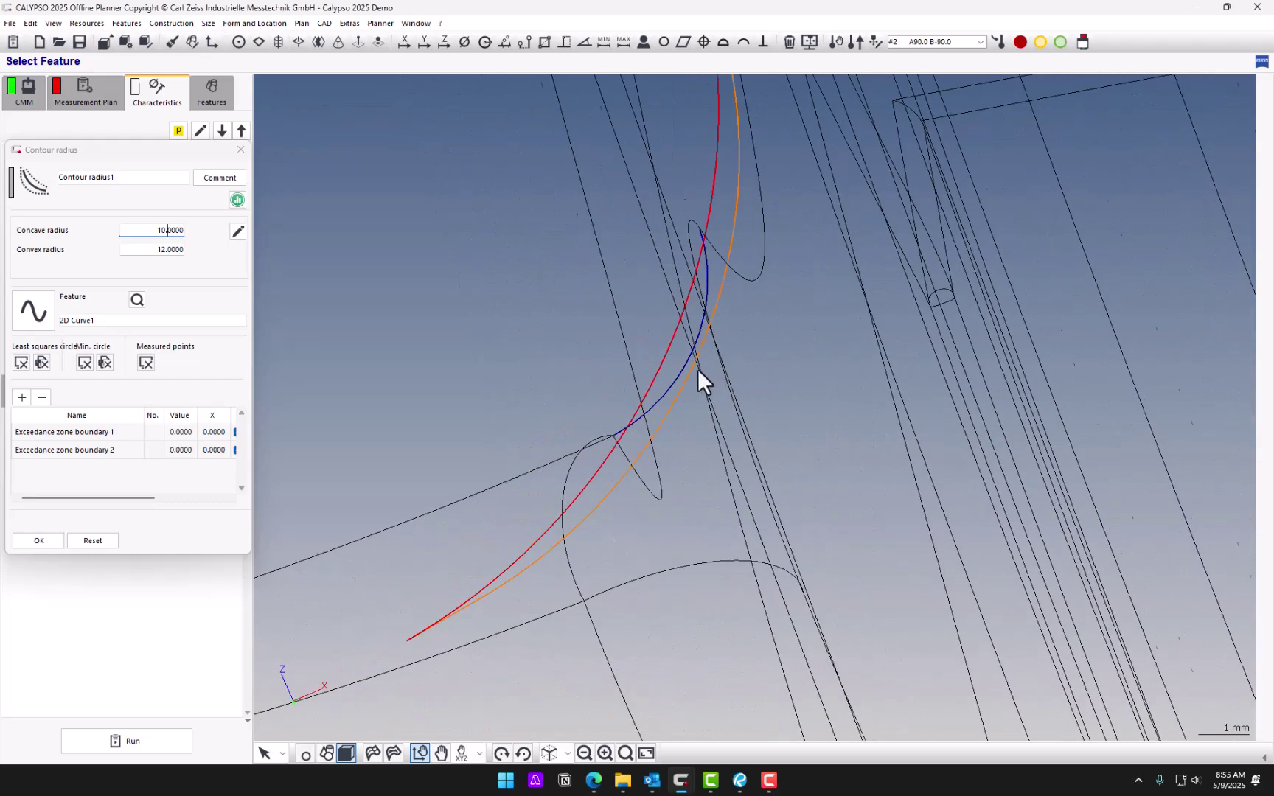
- Change the concave radius to 8 and the convex radius to 10, then inspect the curves
double_click(156, 230)
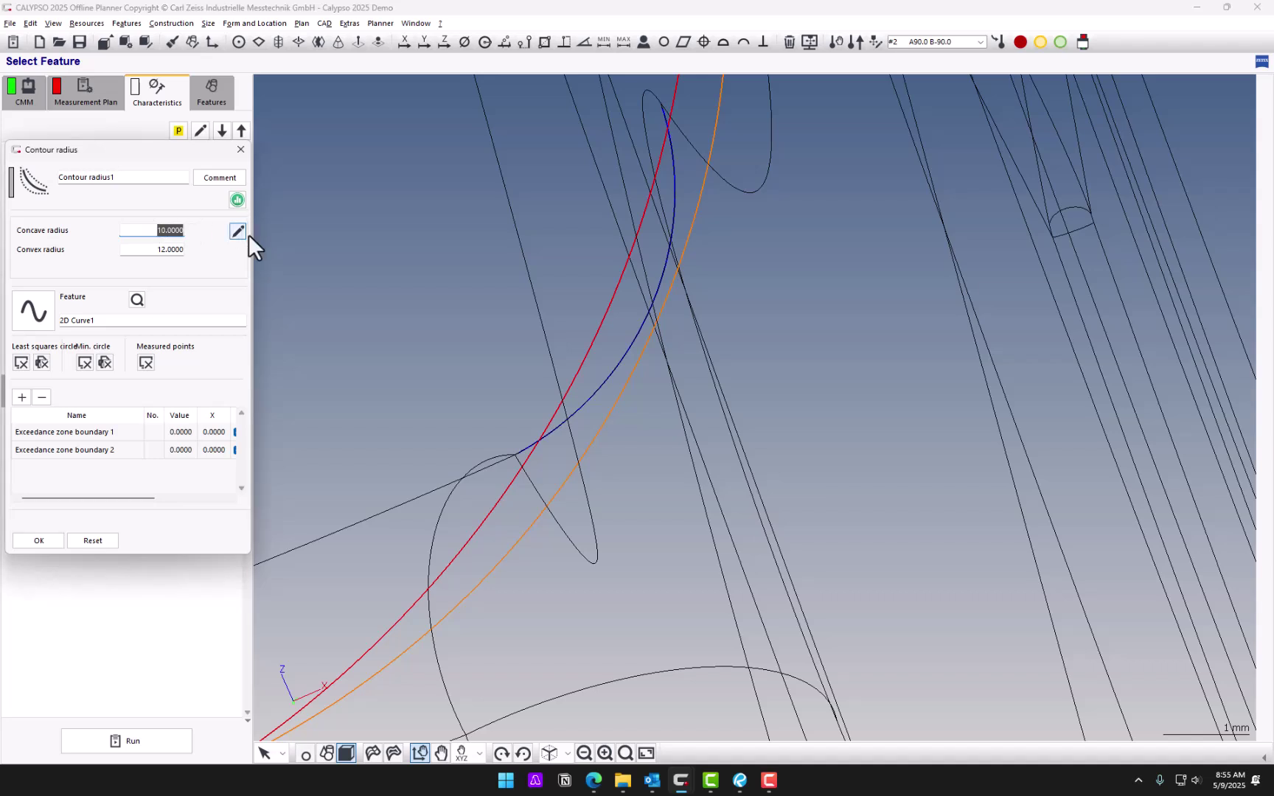
type("8")
key("Tab")
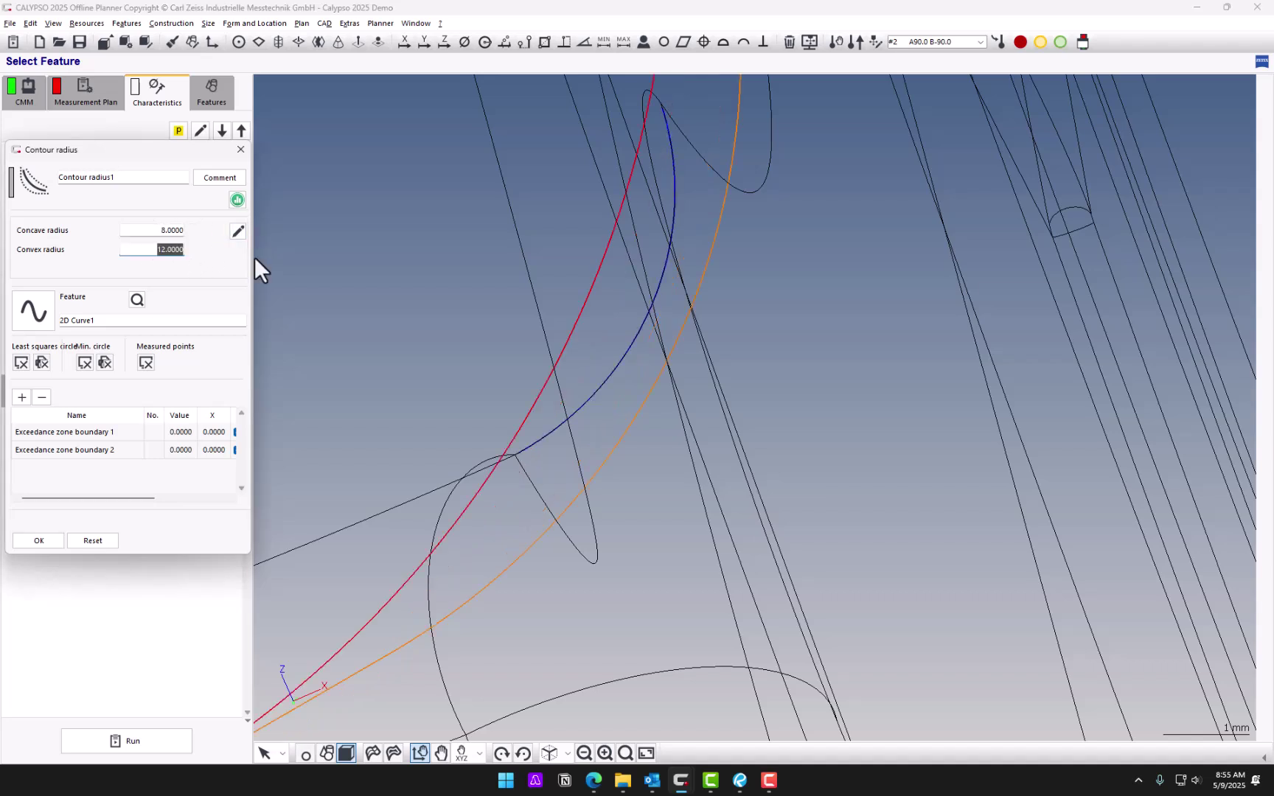
type("10")
key("Tab")
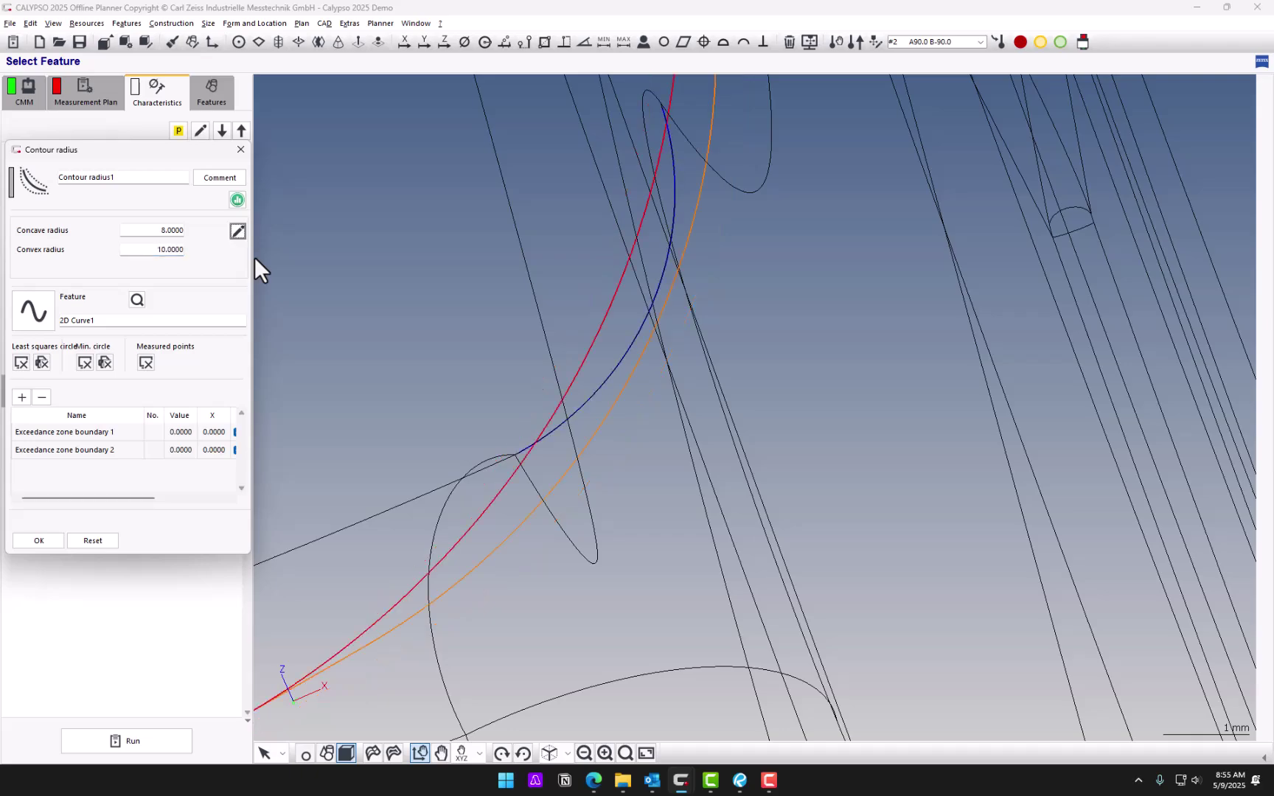
left_click_drag(439, 319, 481, 339)
scroll(629, 483, "up", 3)
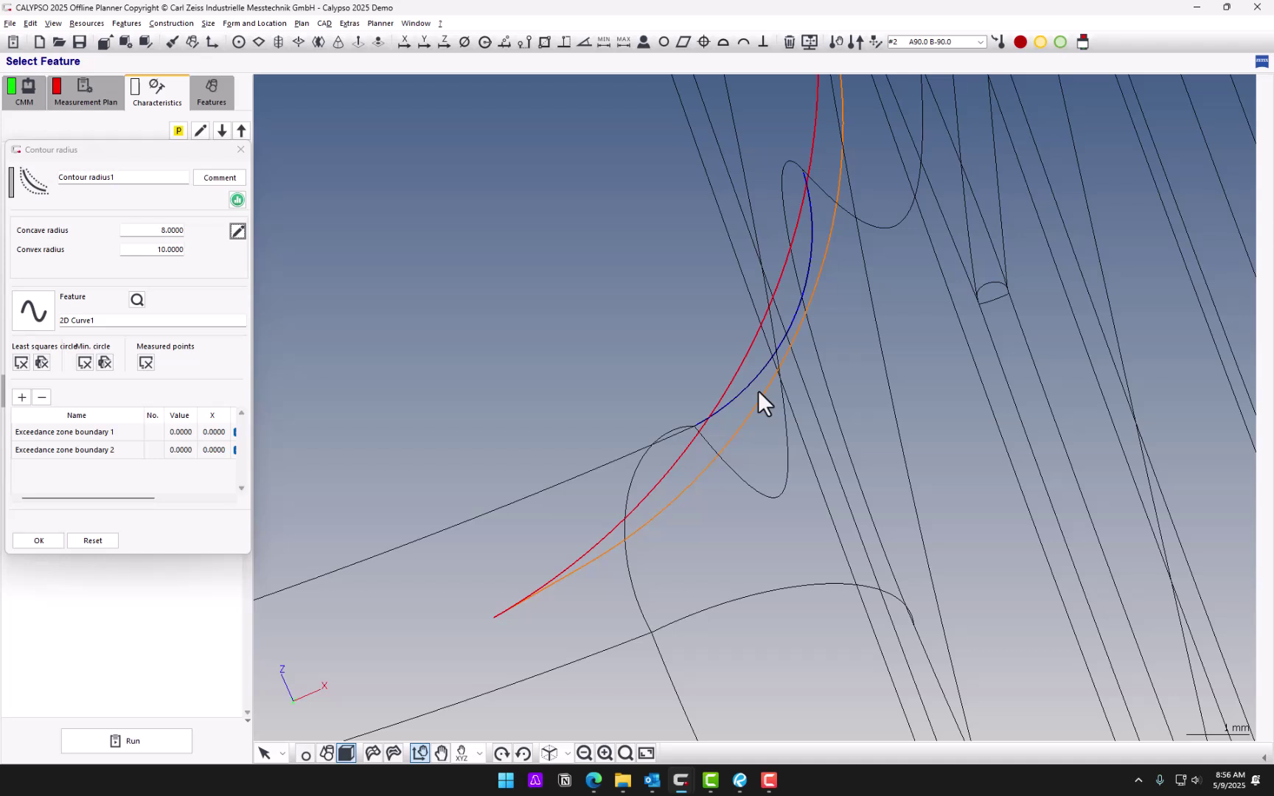
- Close Contour radius1 and add a Rounded edge characteristic from Curve contour
key("Return")
left_click(209, 24)
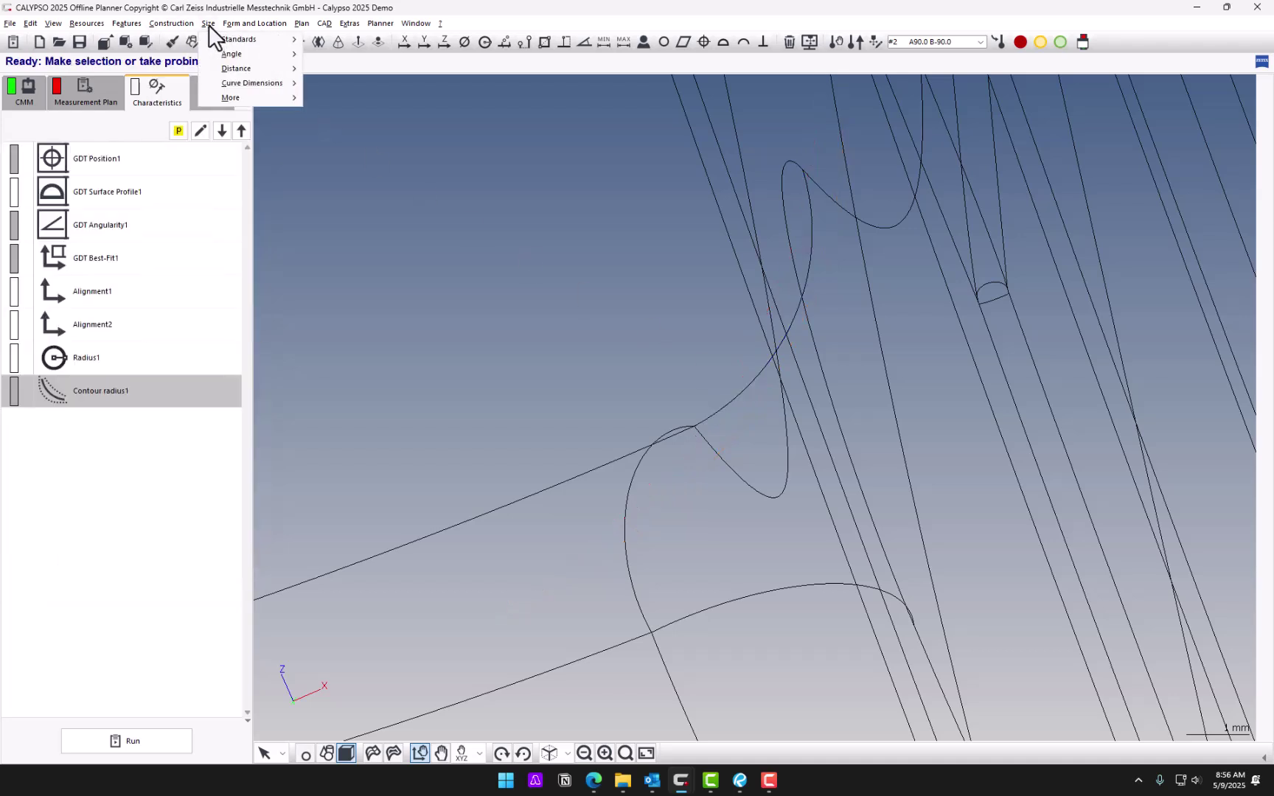
mouse_move(238, 85)
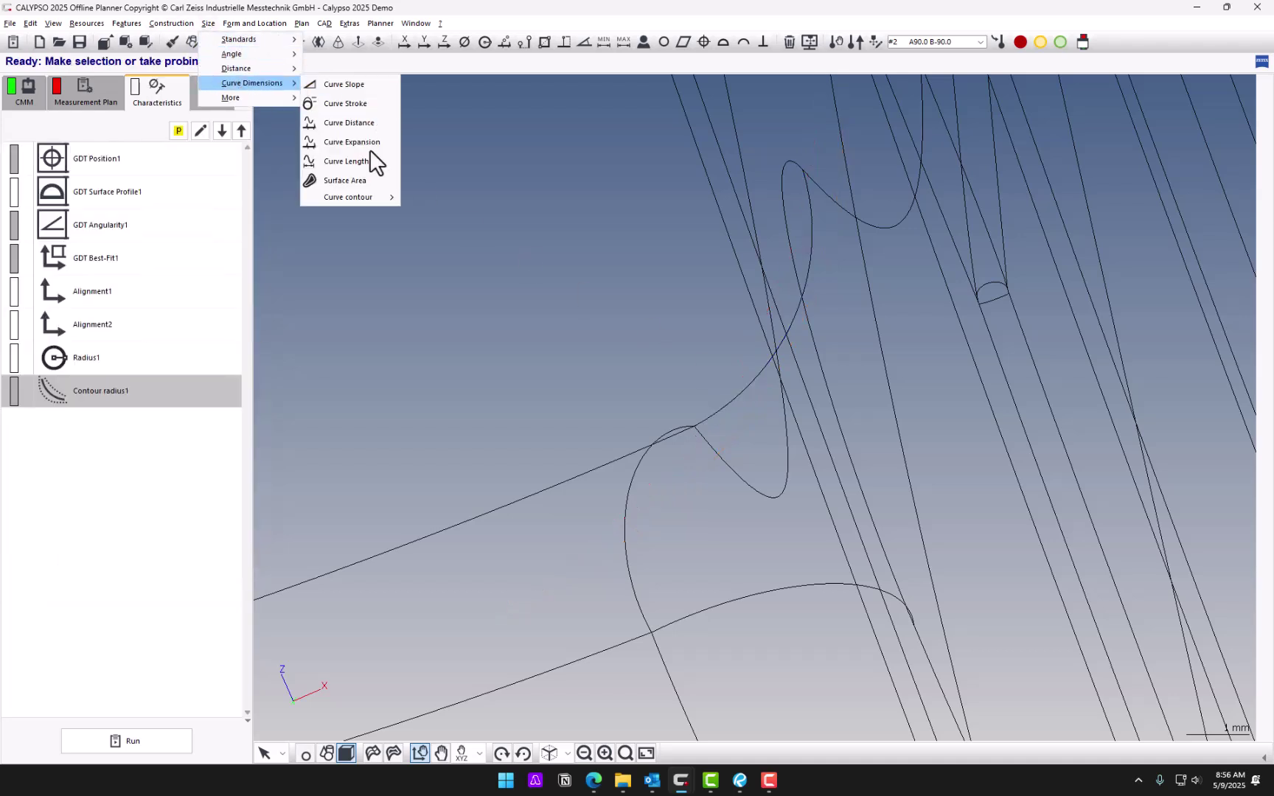
mouse_move(373, 196)
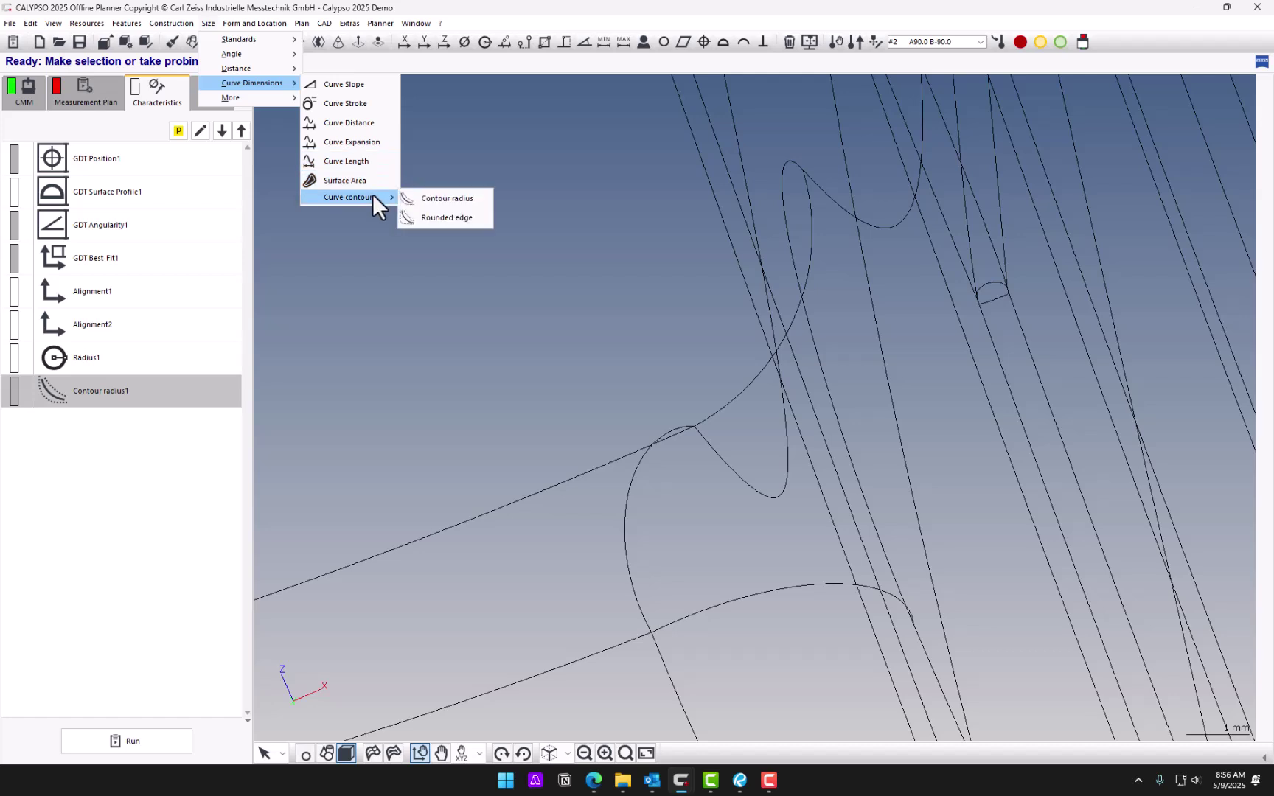
left_click(464, 221)
double_click(151, 432)
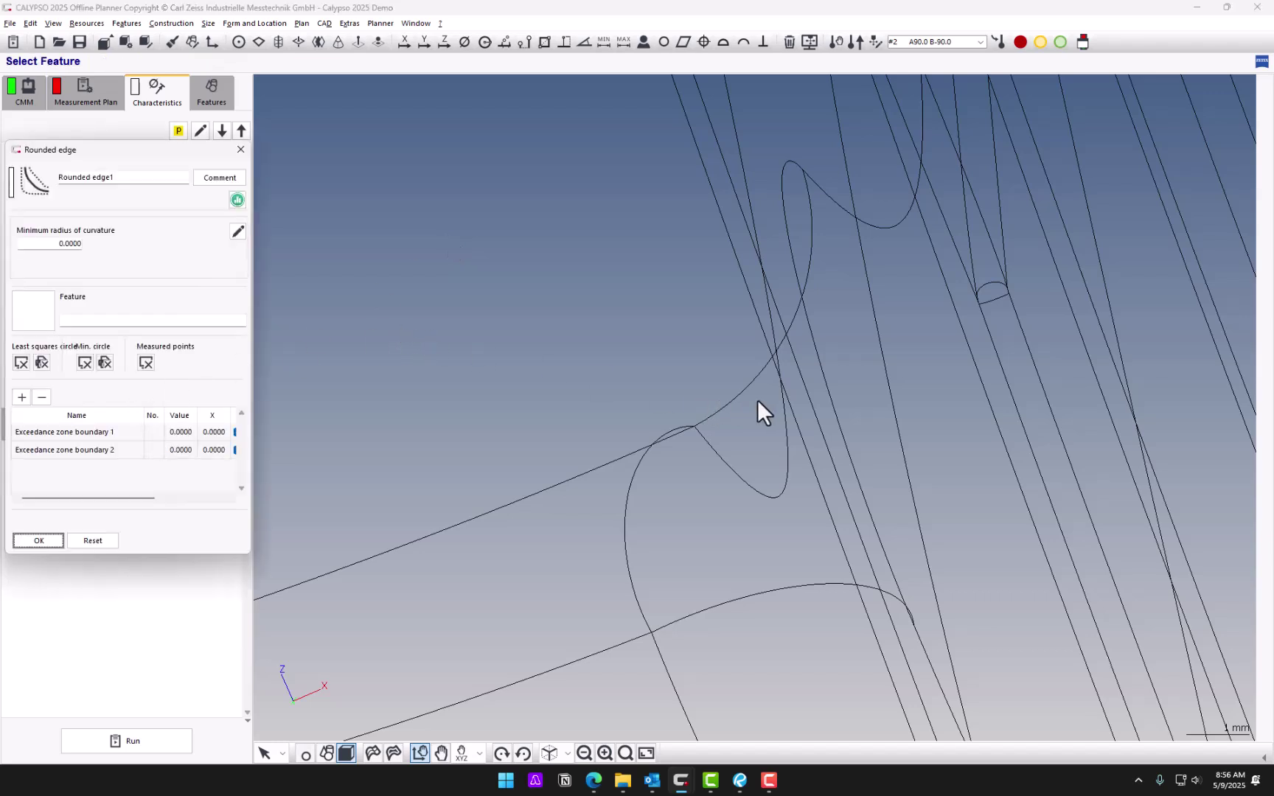
- Give Rounded edge1 a minimum radius of curvature of 5 on 2D Curve1
left_click(49, 246)
type("5")
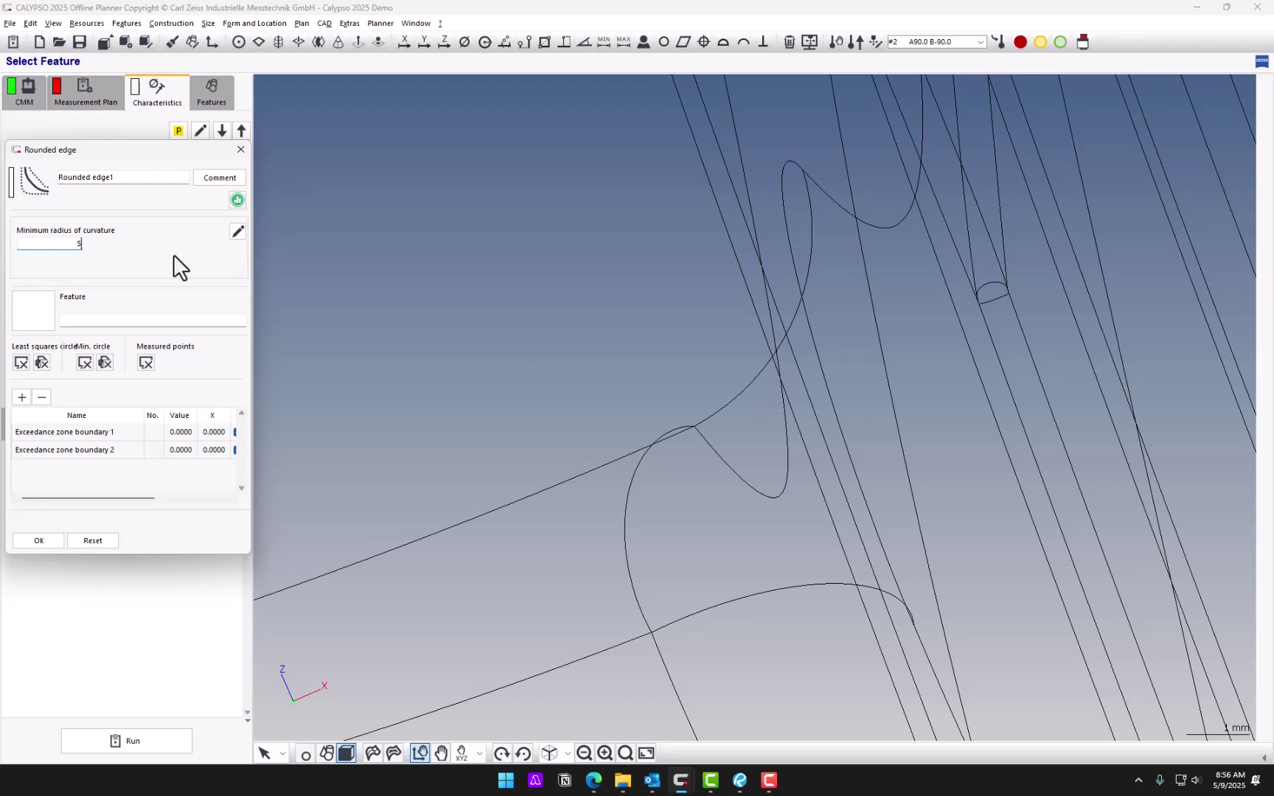
left_click(43, 313)
double_click(53, 262)
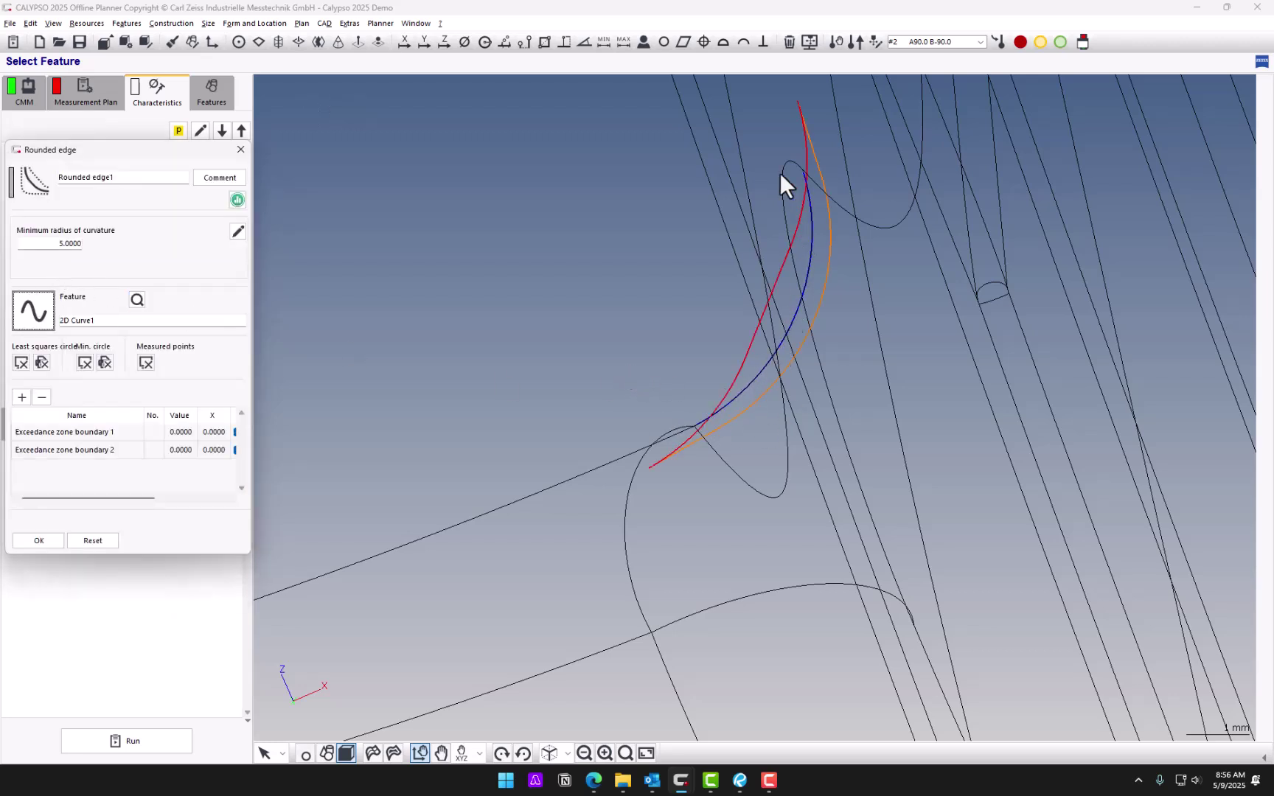
left_click(668, 357)
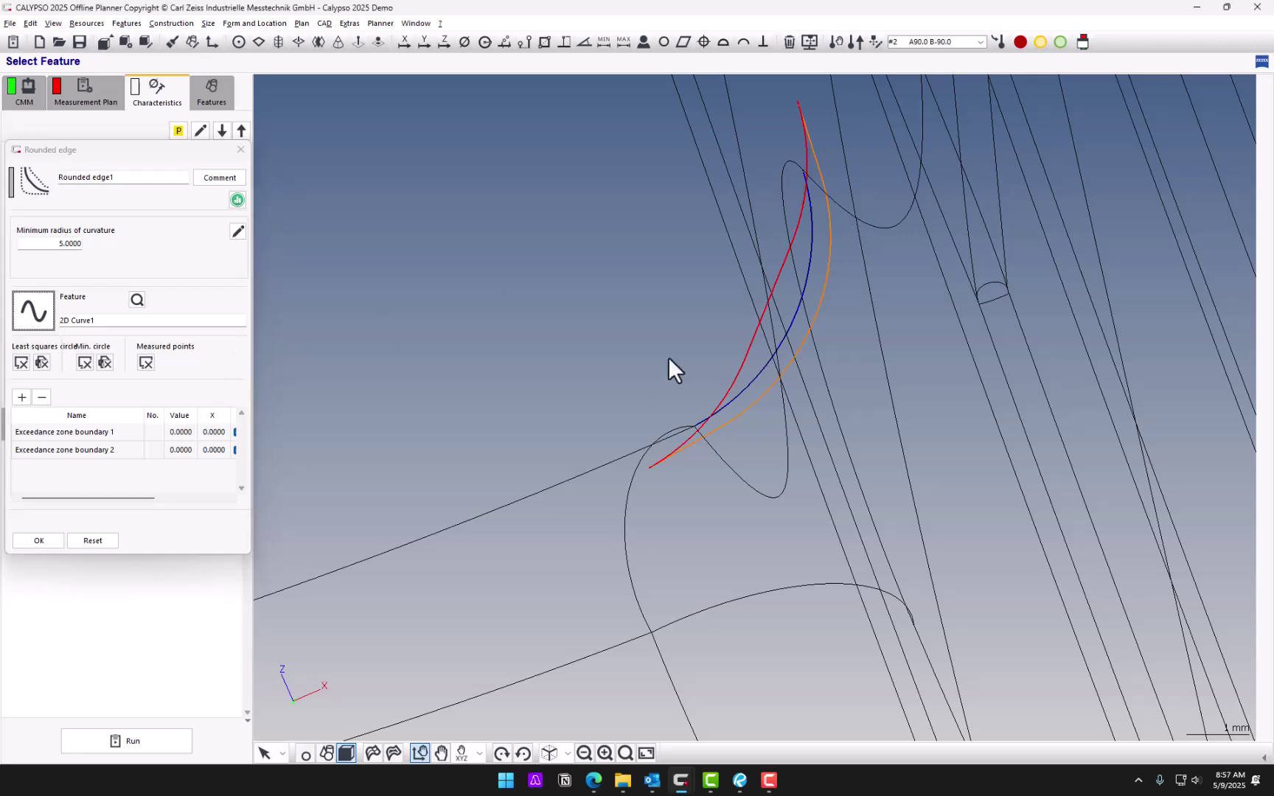
scroll(660, 350, "down", 2)
scroll(660, 355, "up", 2)
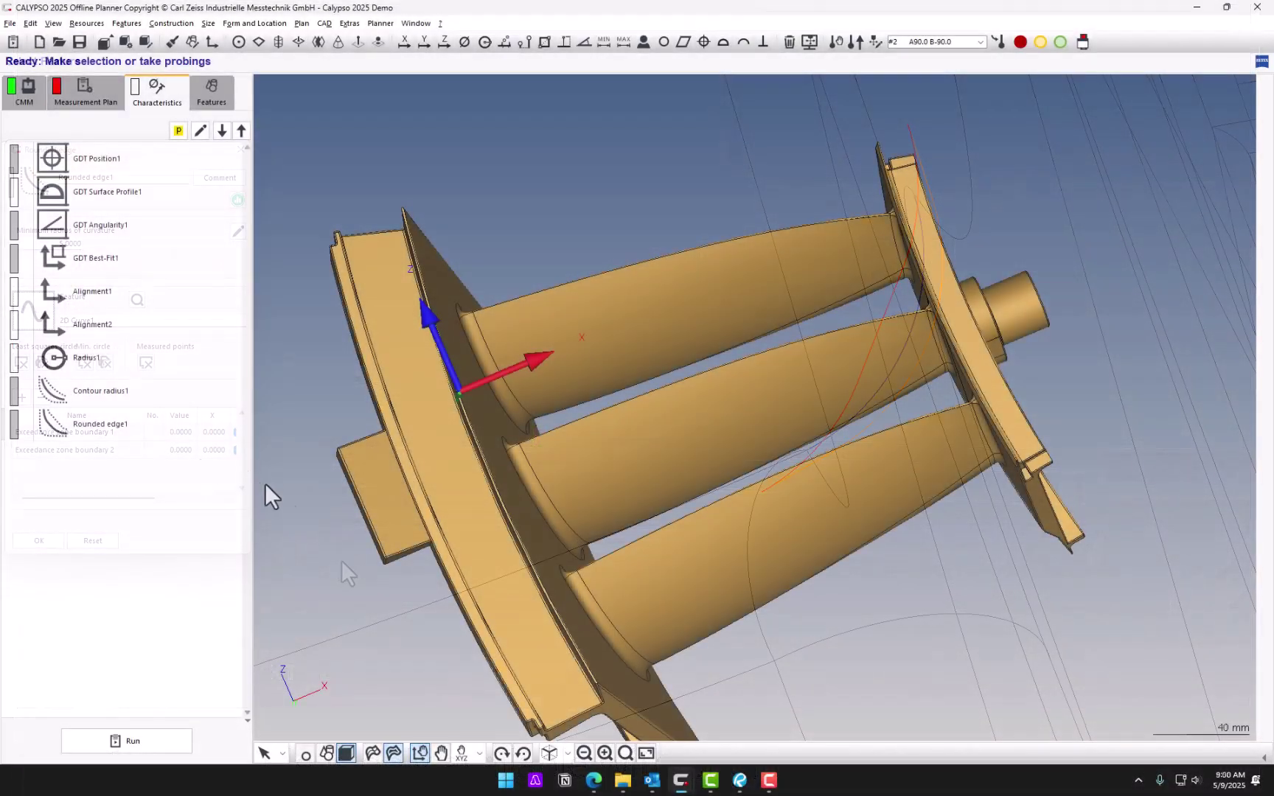
- Add a Rotate by distances special function to Alignment1 with X value 10
double_click(145, 290)
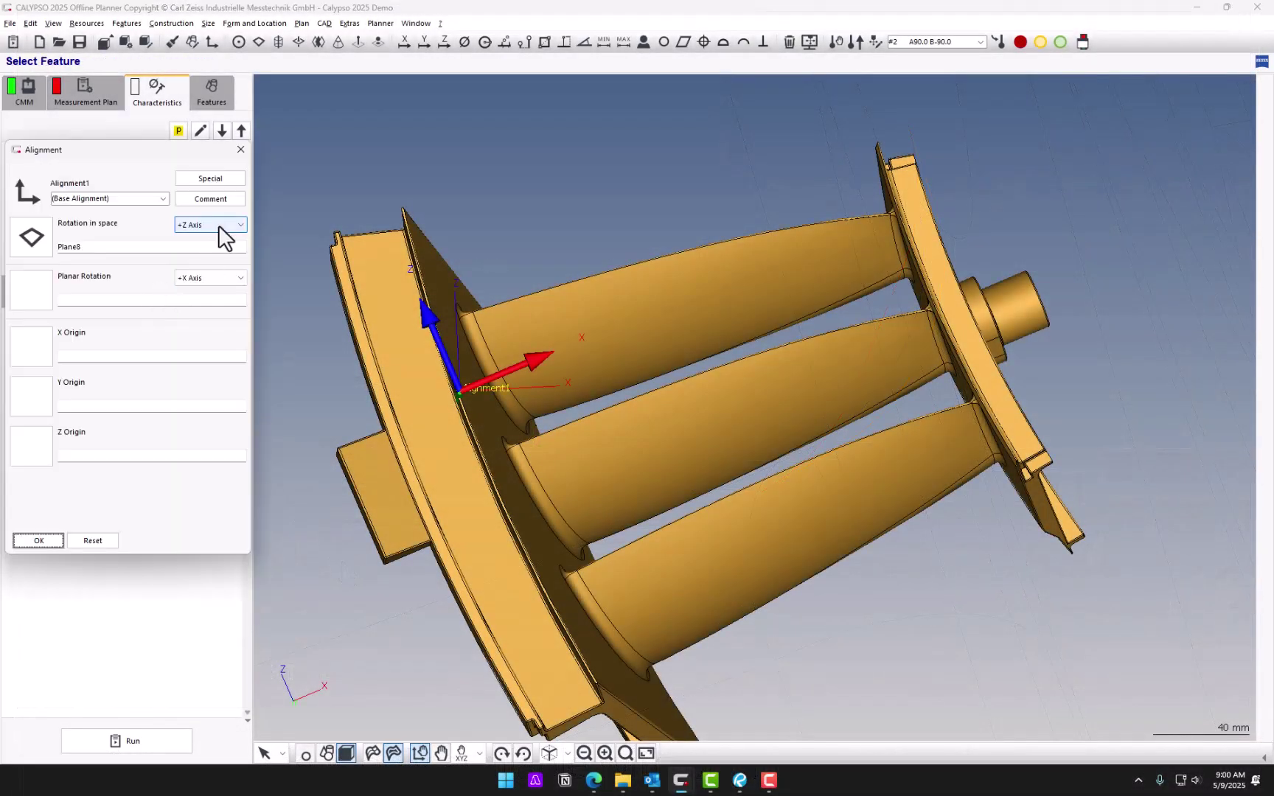
left_click(214, 179)
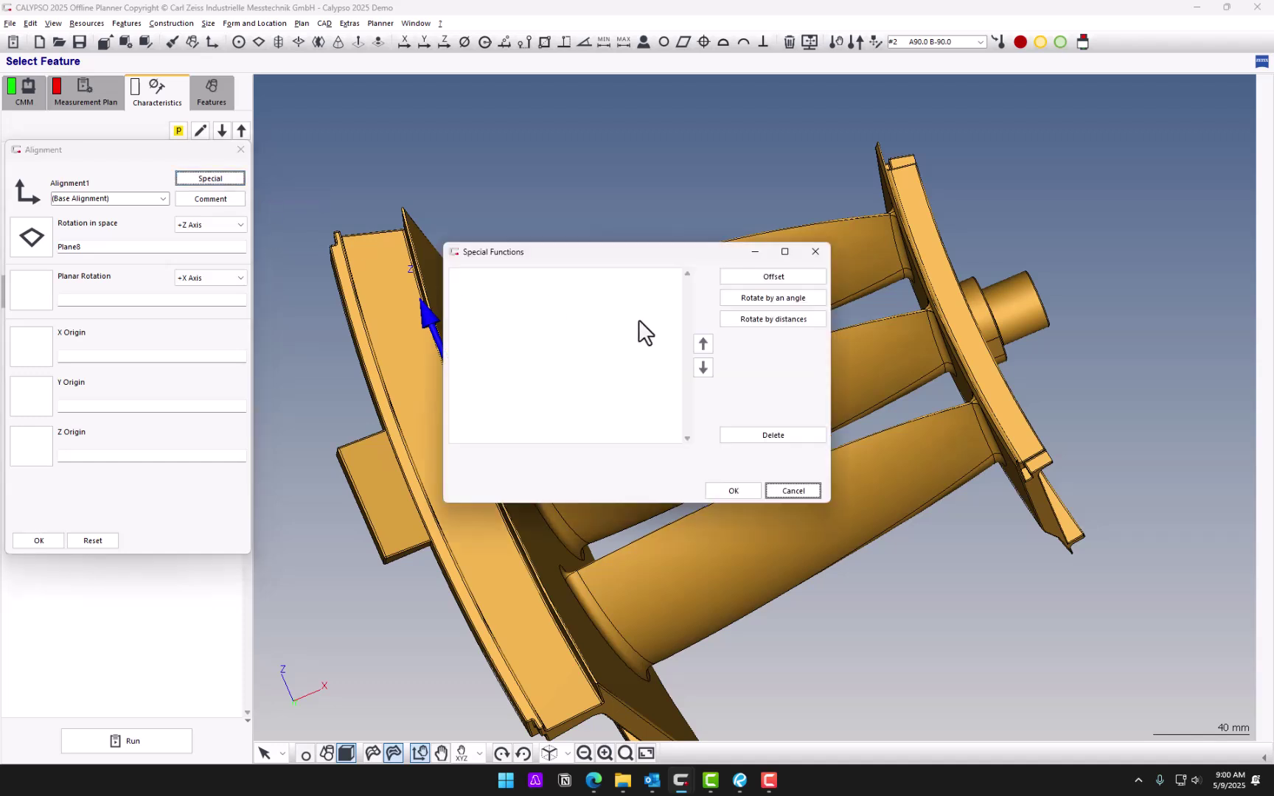
left_click(790, 318)
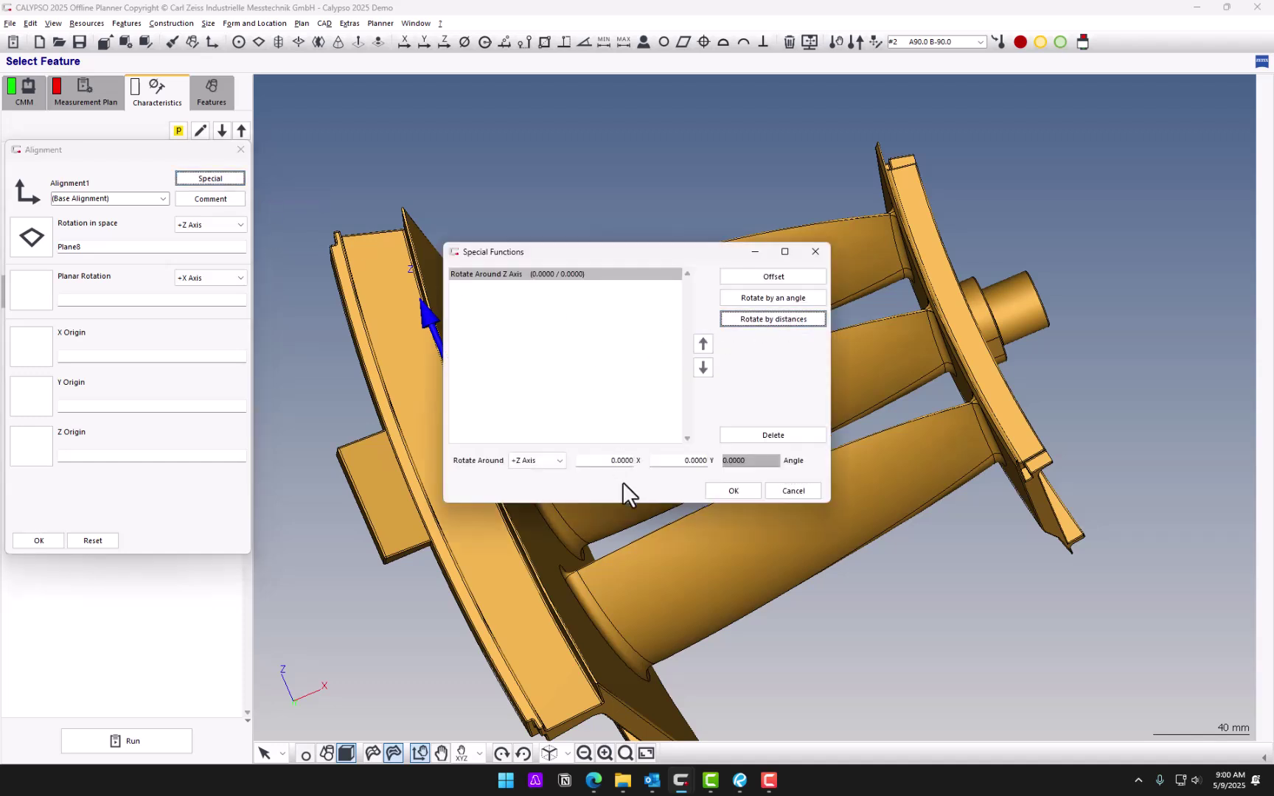
type("10")
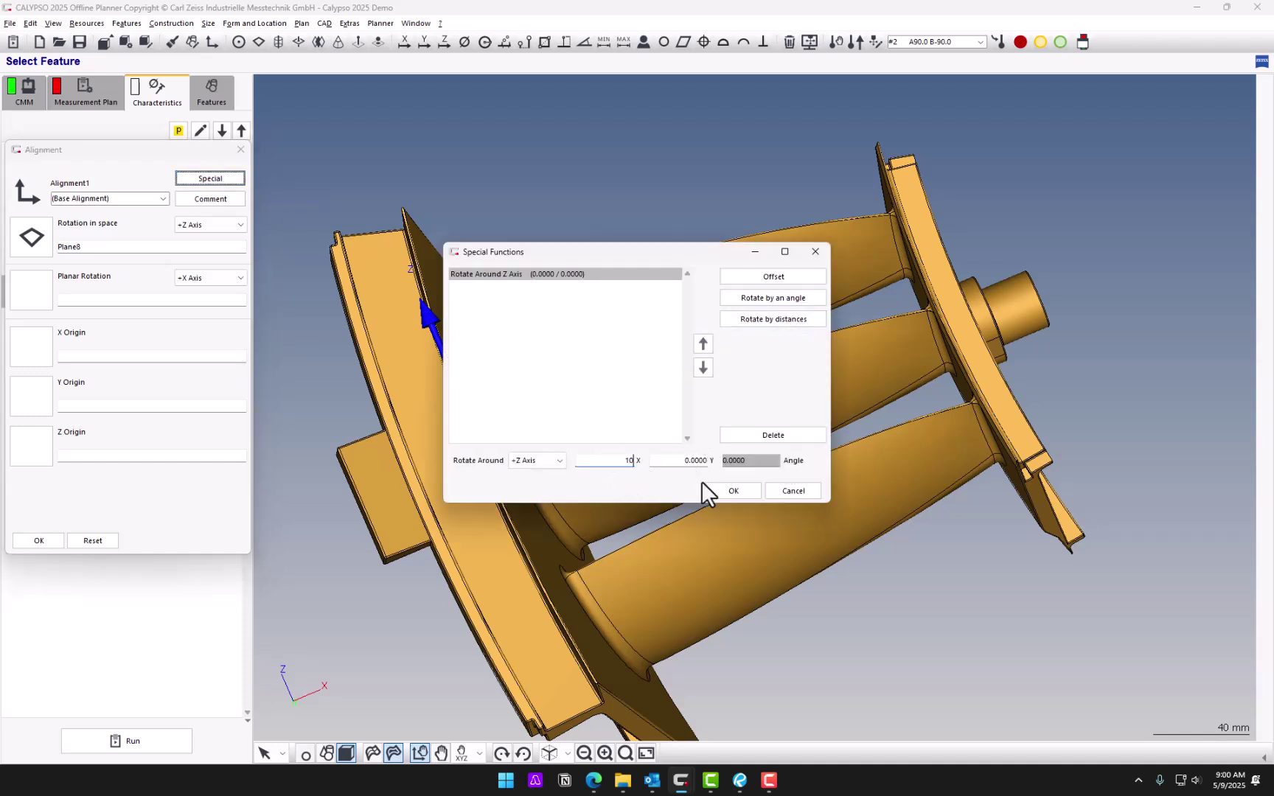
left_click(730, 492)
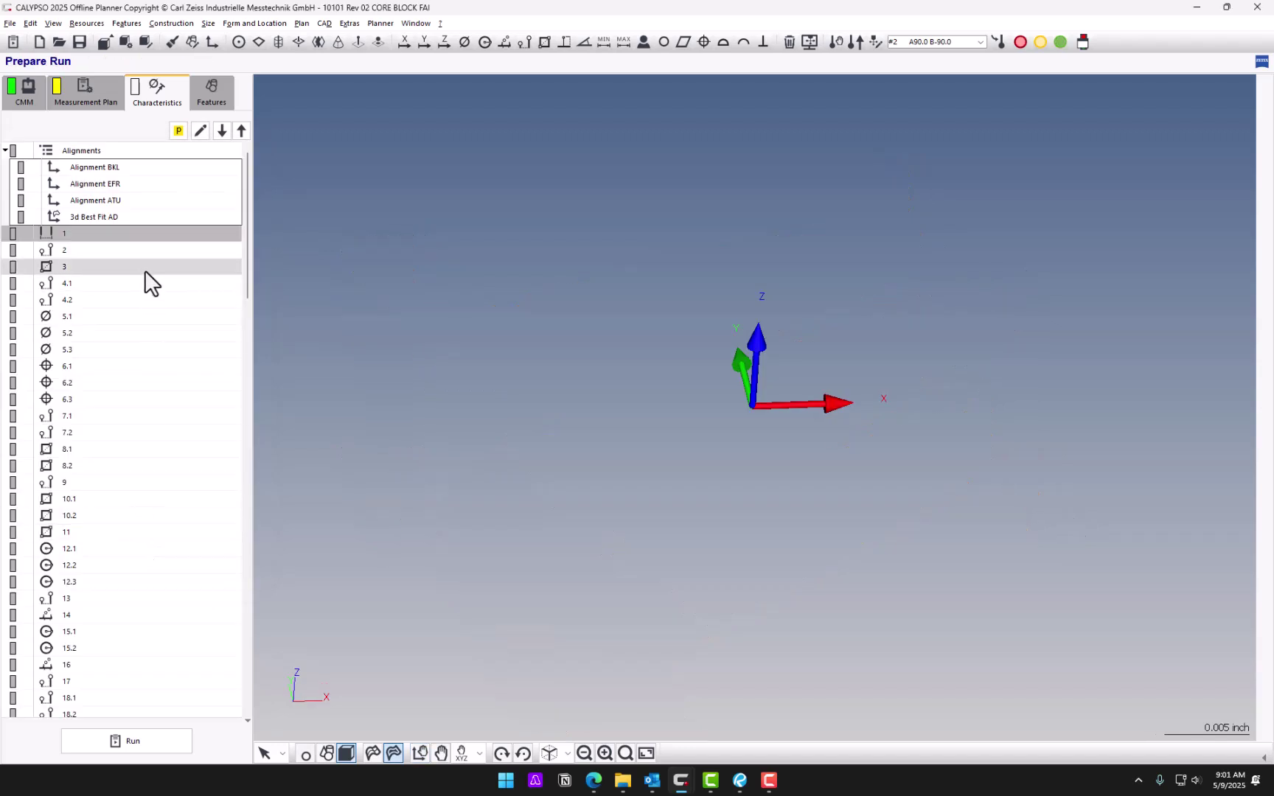
- Open characteristic 1's Distance_Symmetry settings and move the dialog slightly lower
double_click(88, 234)
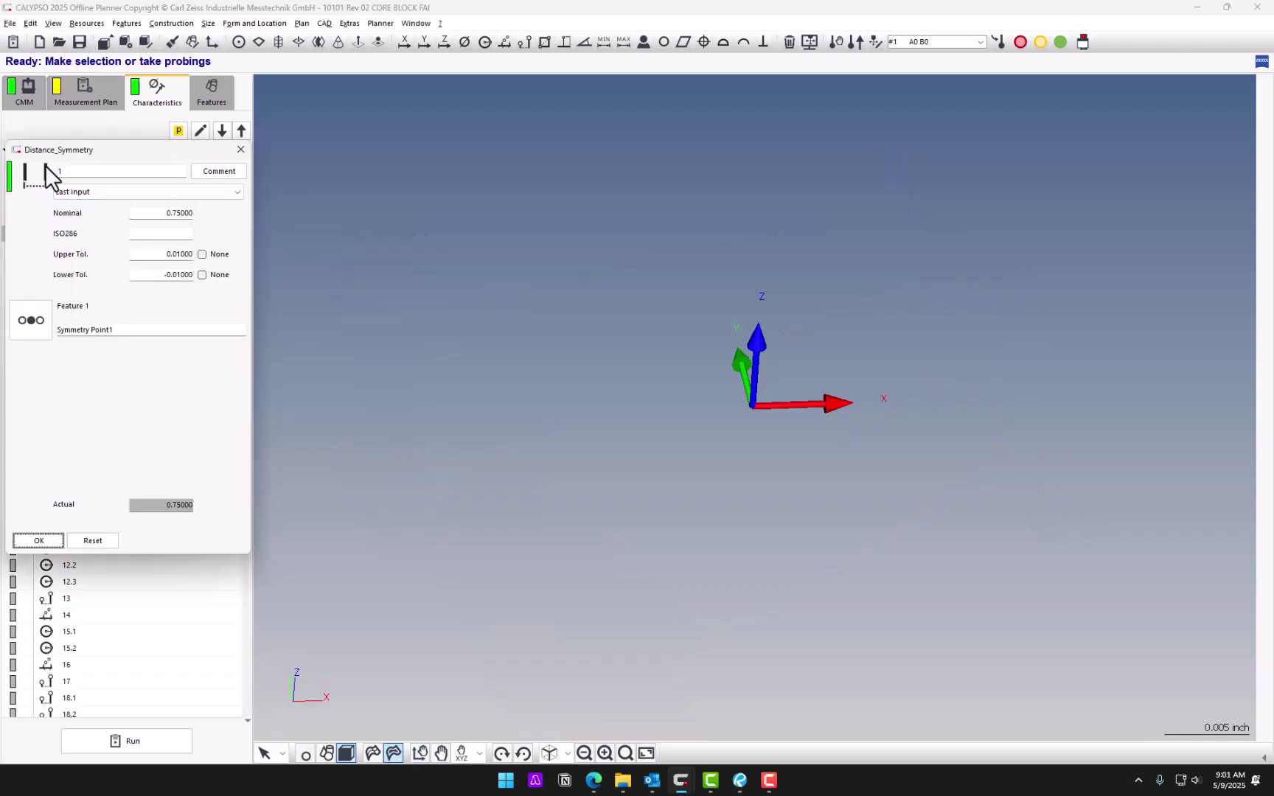
mouse_move(54, 156)
left_mouse_down()
mouse_move(213, 164)
mouse_move(58, 158)
mouse_move(54, 171)
left_mouse_up()
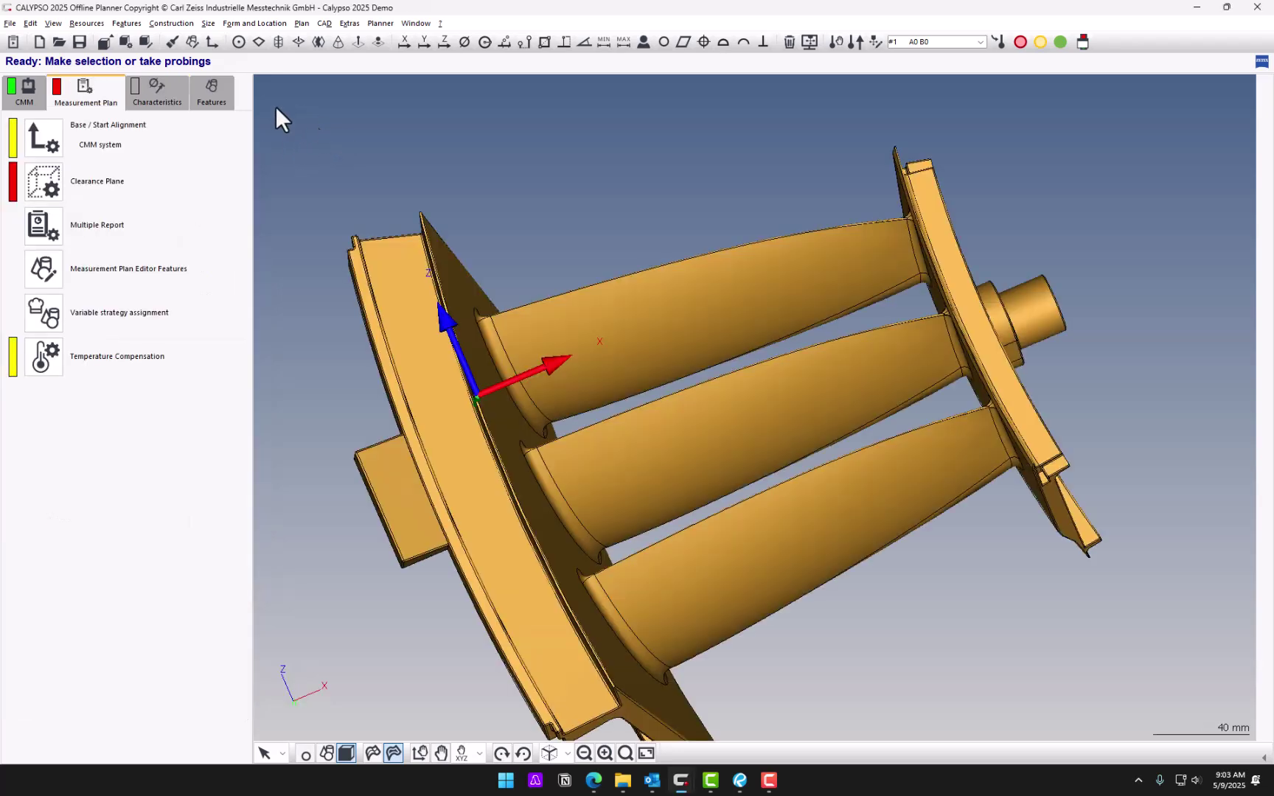
- Turn on Tables file output, toggle Curve Points in its options, and confirm
left_click(88, 24)
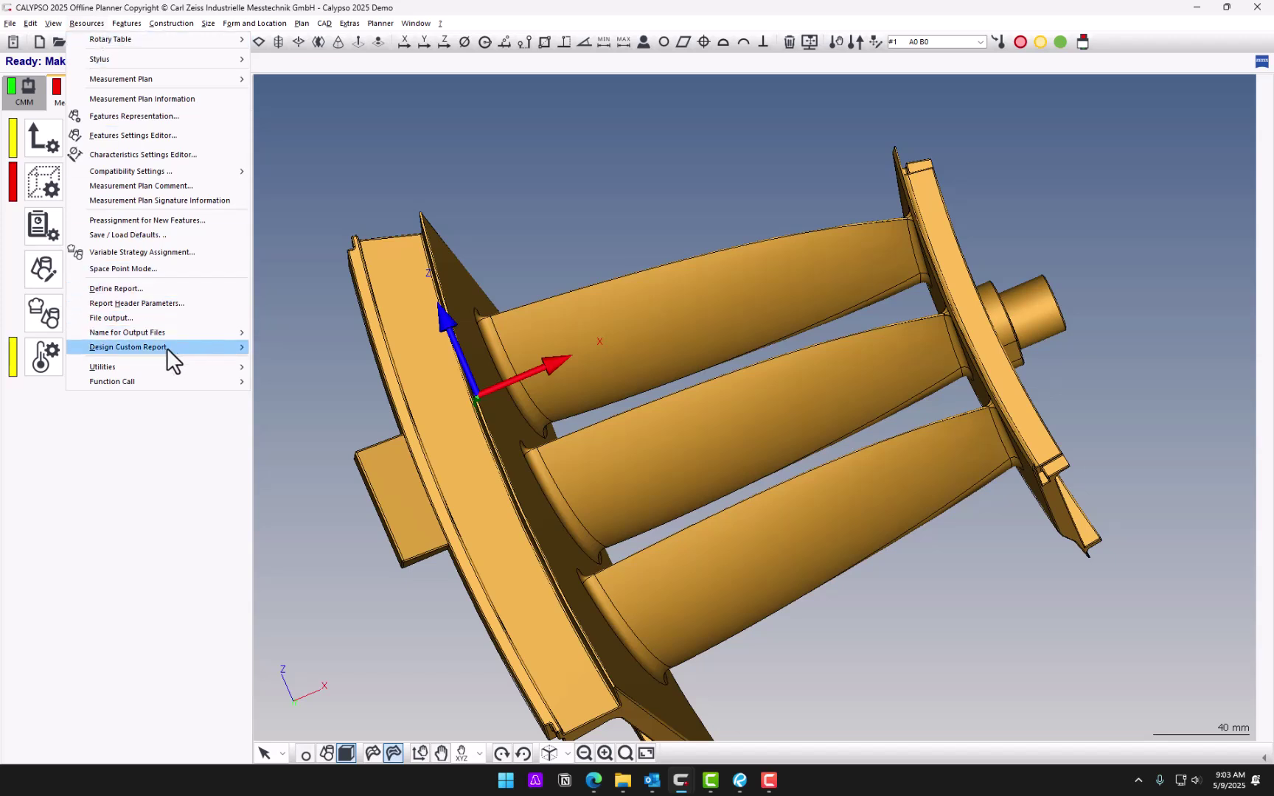
left_click(129, 319)
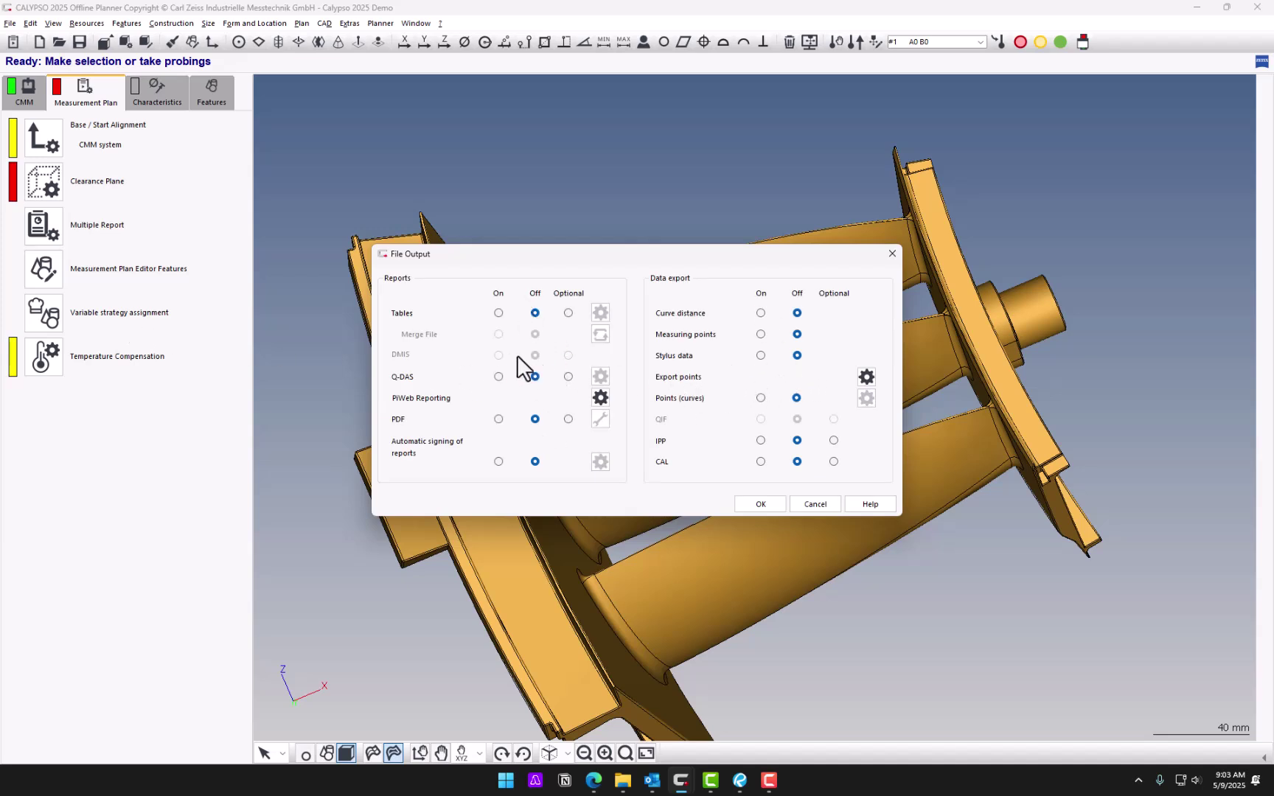
left_click(498, 313)
left_click(601, 312)
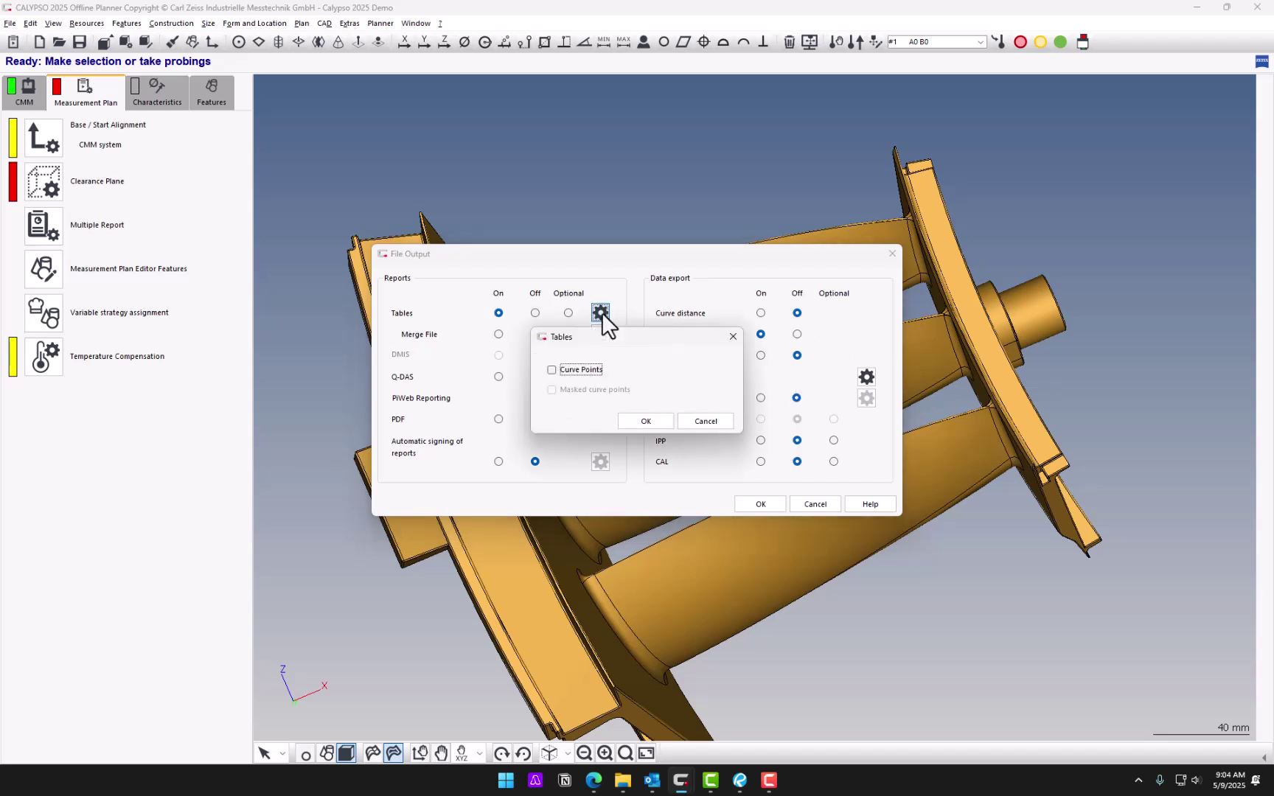
left_click(553, 369)
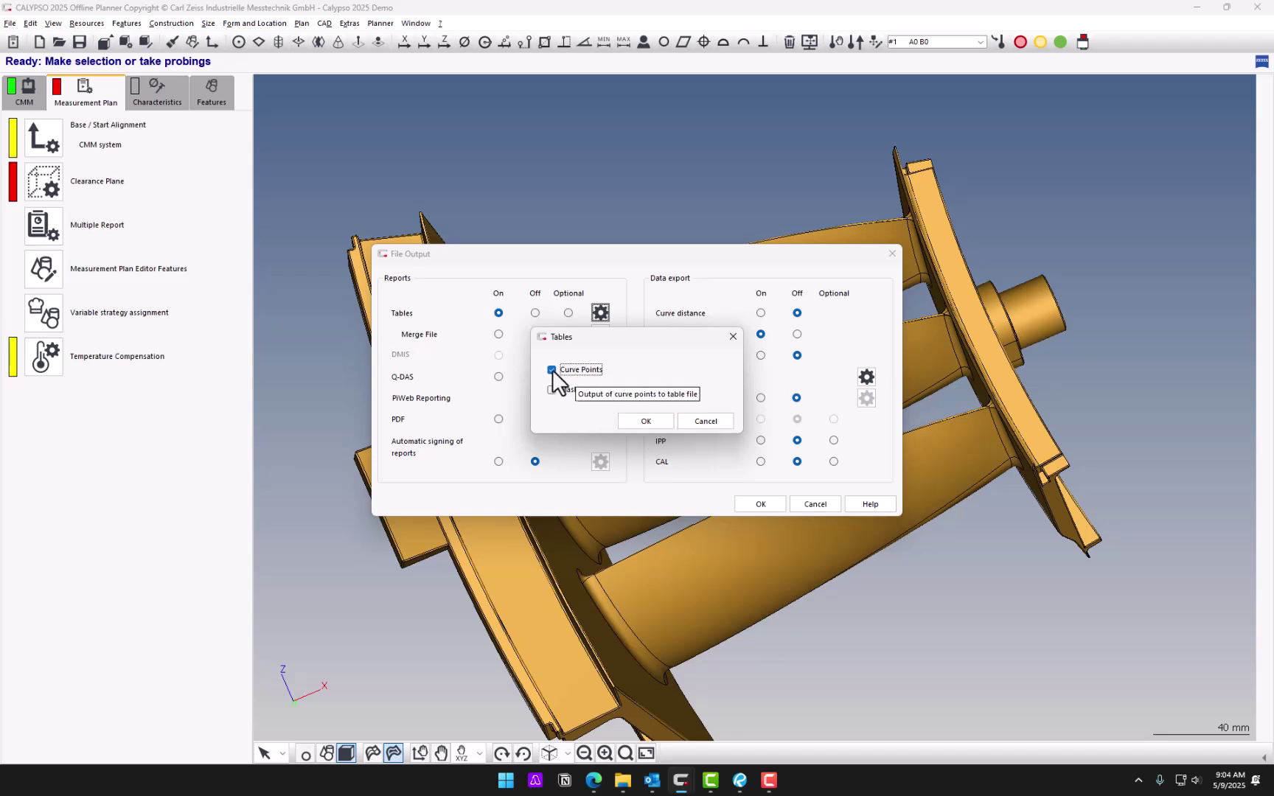
left_click(553, 370)
left_click(657, 423)
left_click(763, 502)
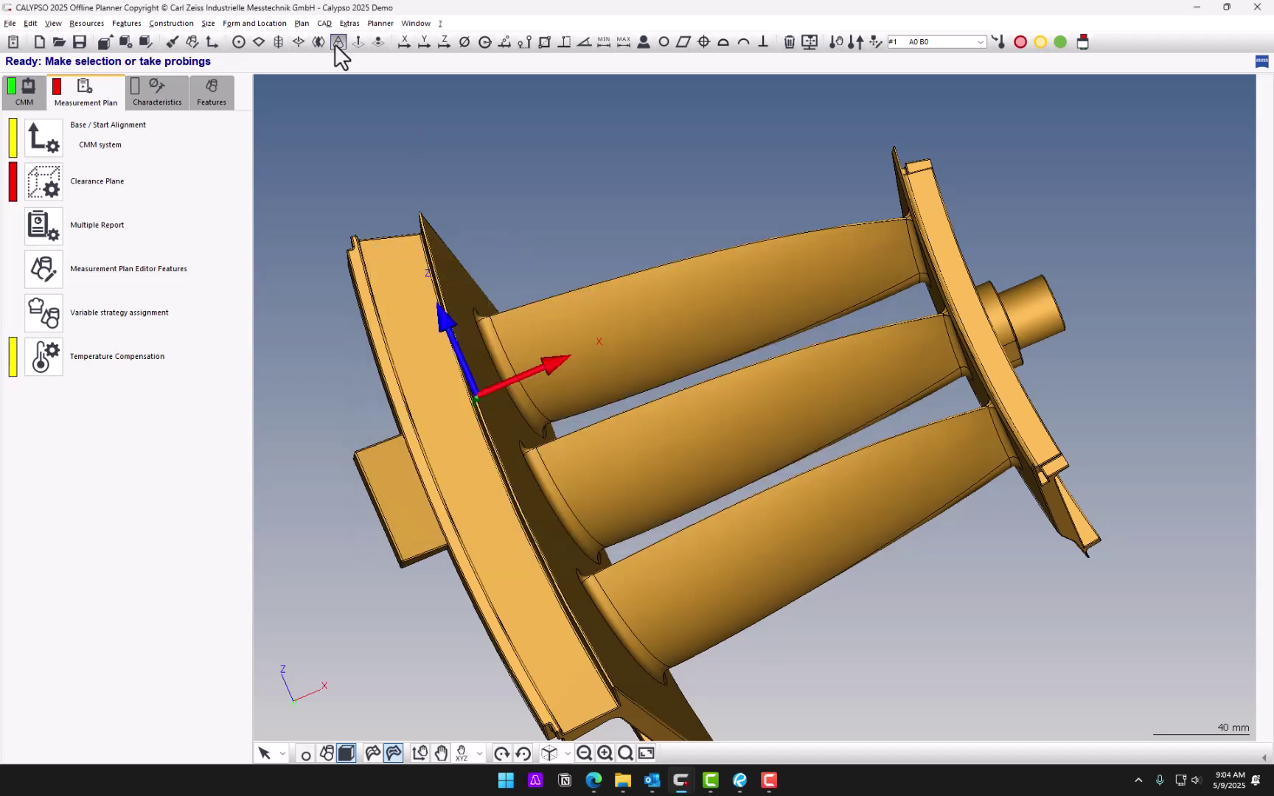
- View the File output page of the Environment settings
left_click(351, 25)
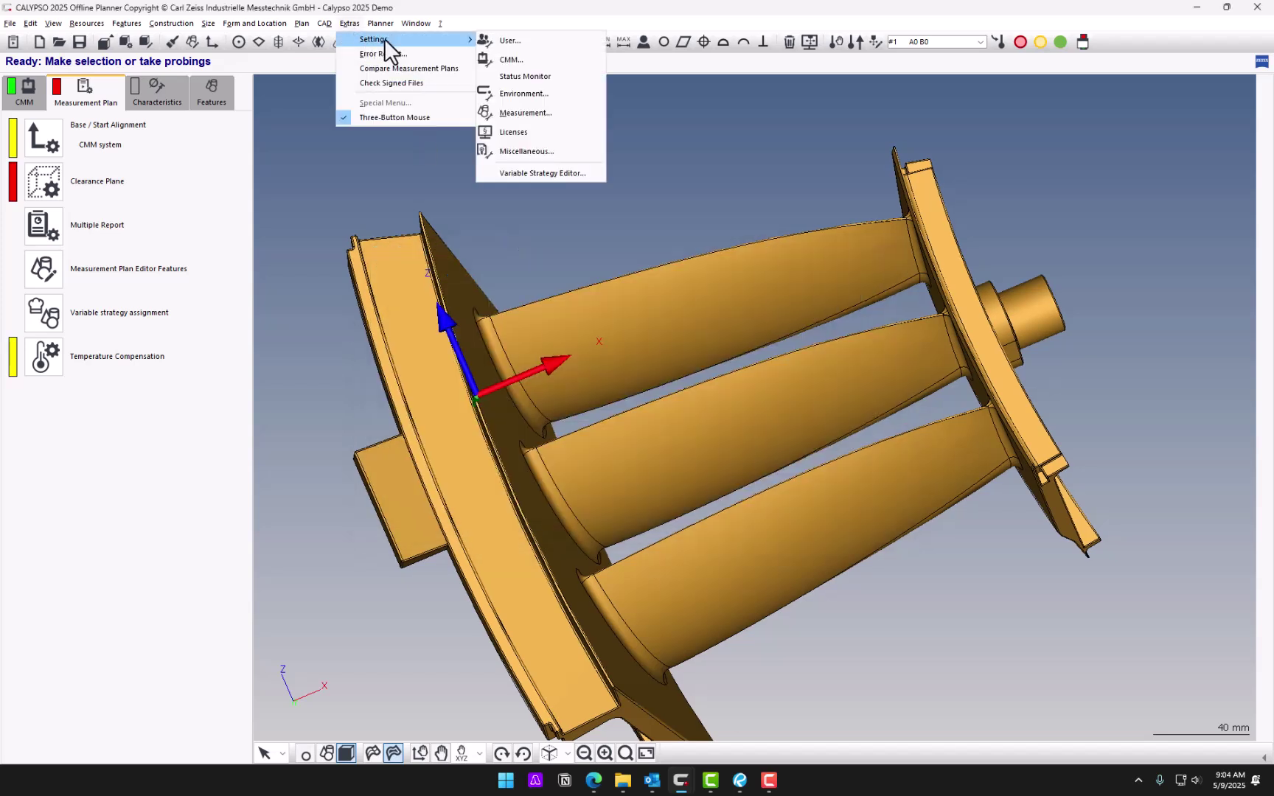
left_click(544, 91)
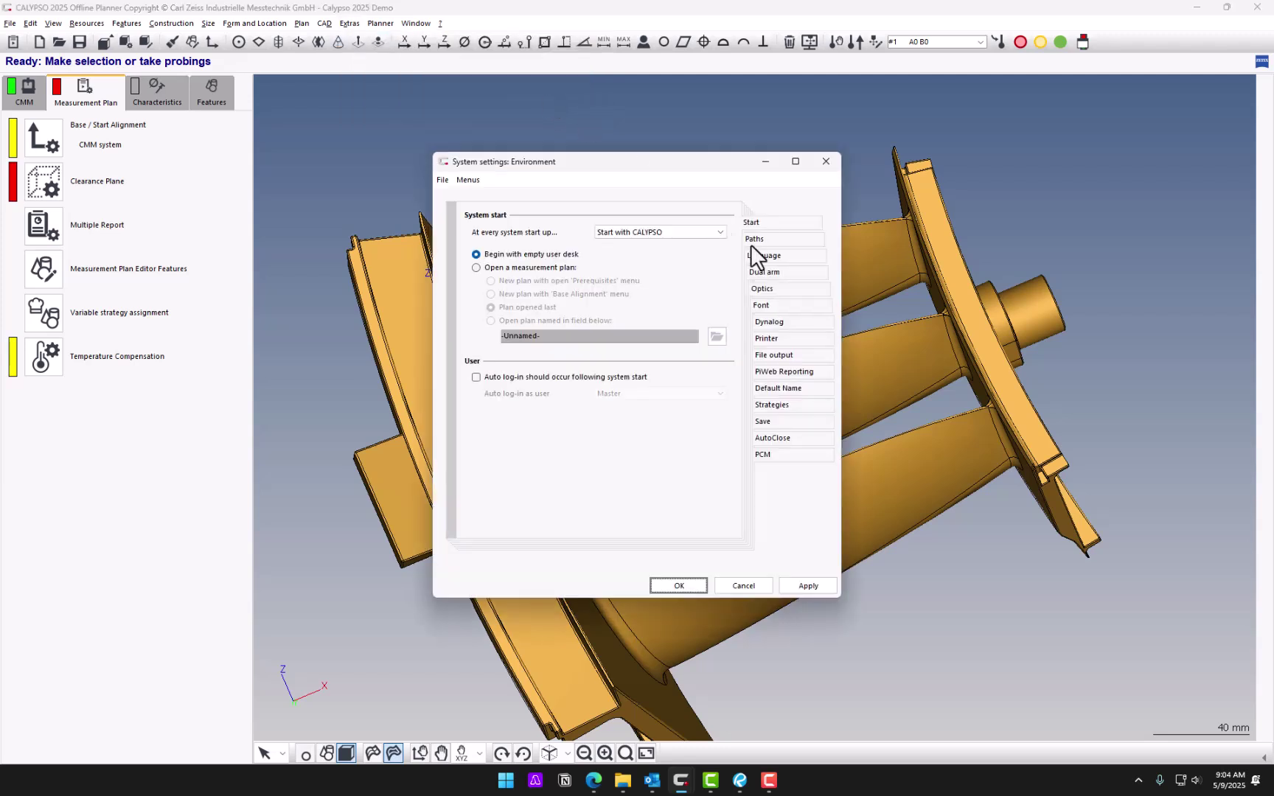
left_click(778, 356)
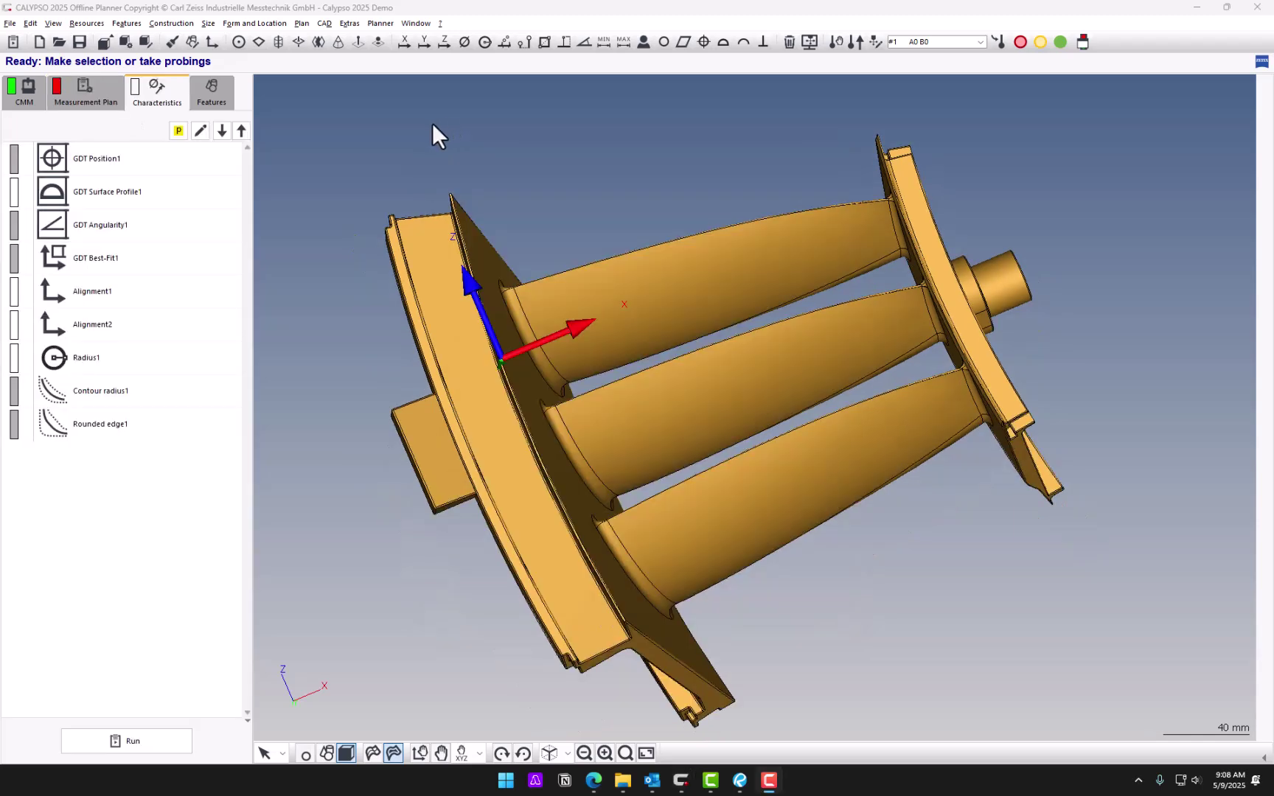
- Check the open plan windows, close the Calypso 2025 Demo plan, and centre the save warning
left_click(416, 24)
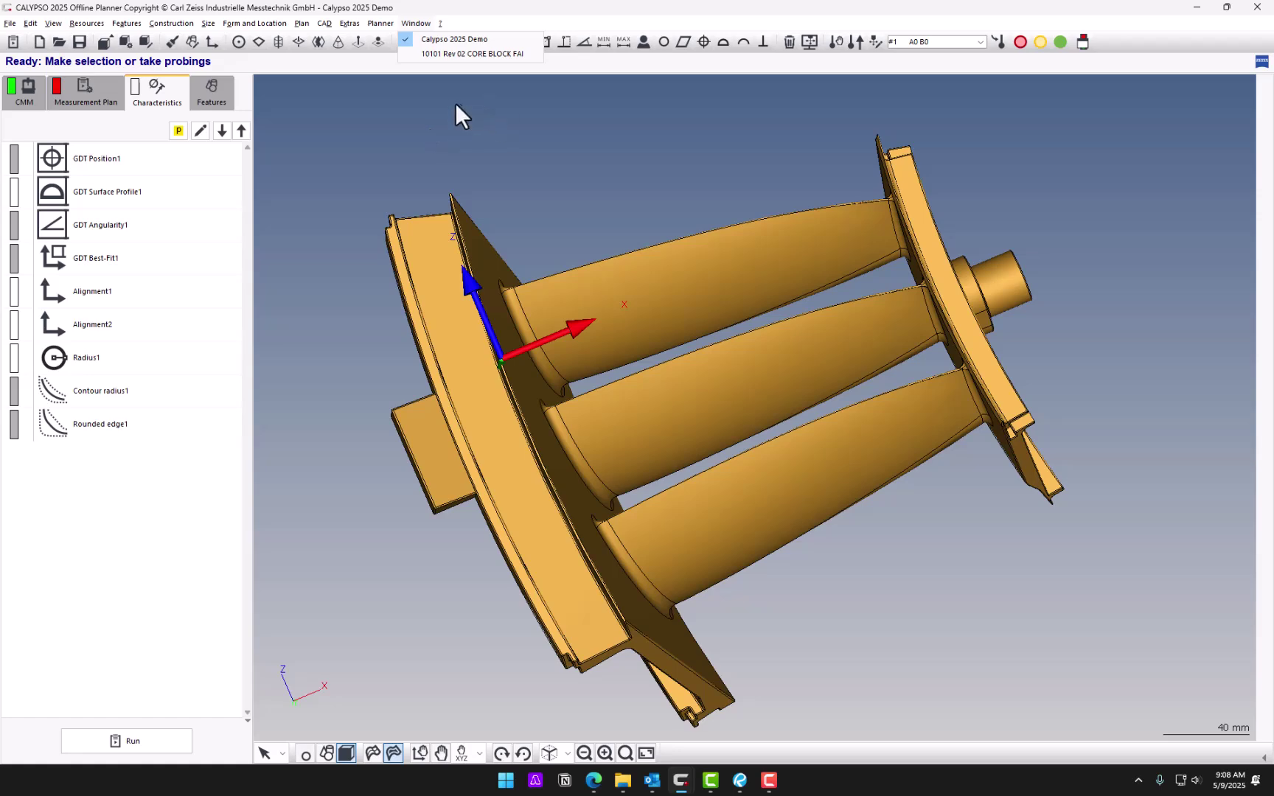
left_click(490, 105)
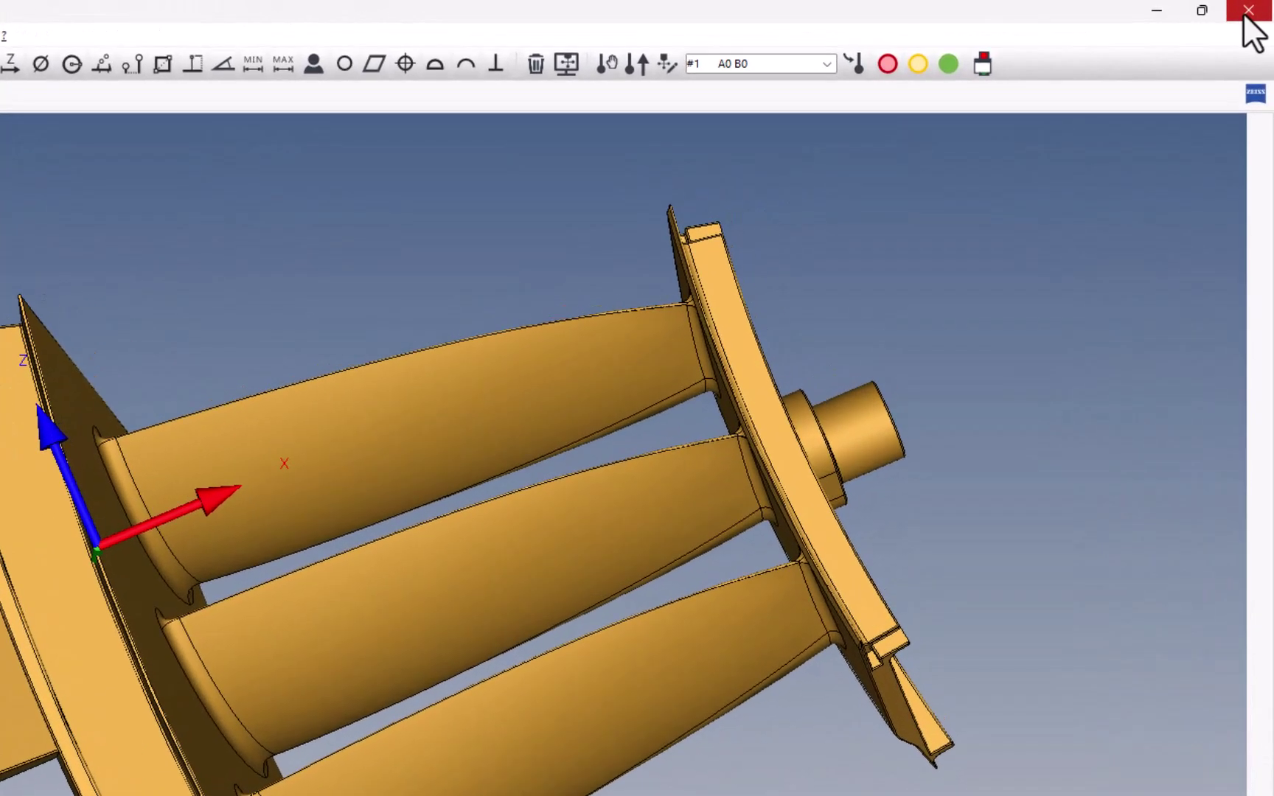
left_click(1250, 10)
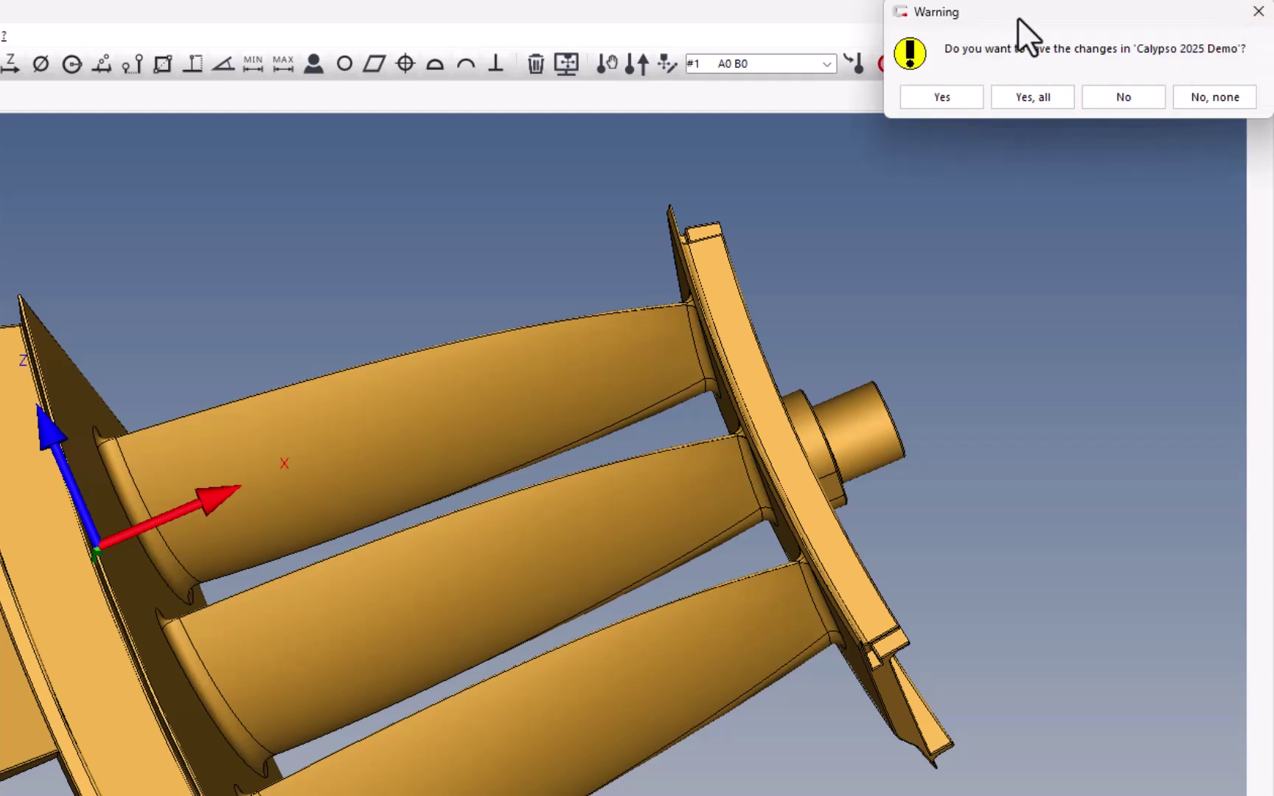
left_click_drag(1019, 16, 418, 122)
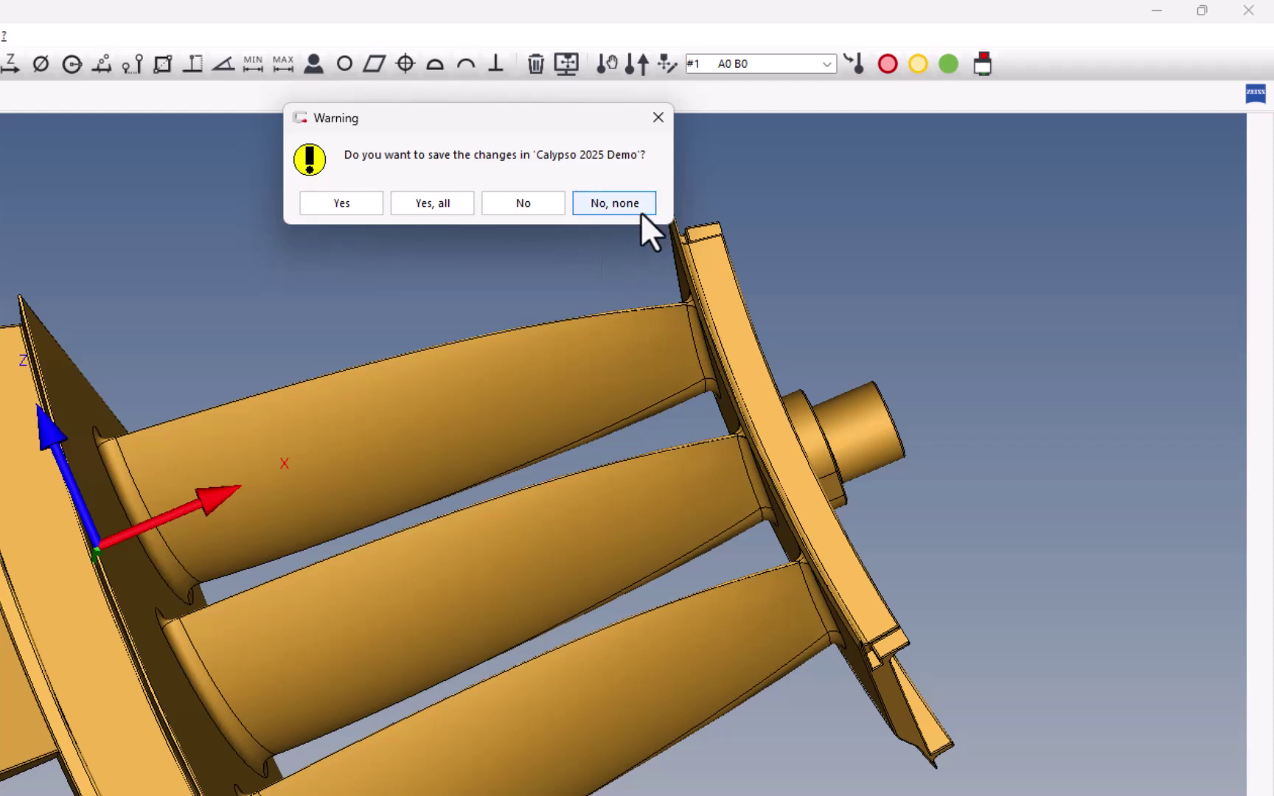
- Answer the save warning, then tick automatic closing of all plans and automatic shutdown under AutoClose
left_click(447, 208)
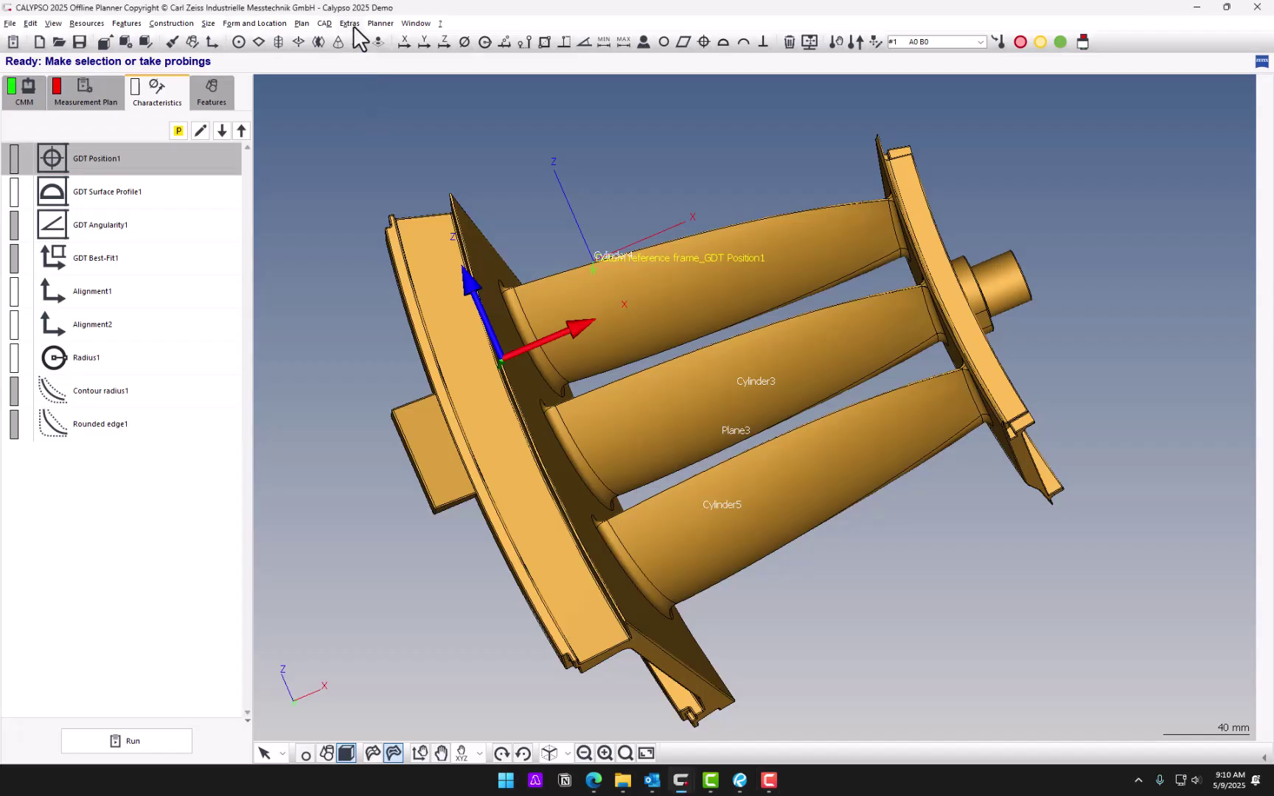
left_click(352, 24)
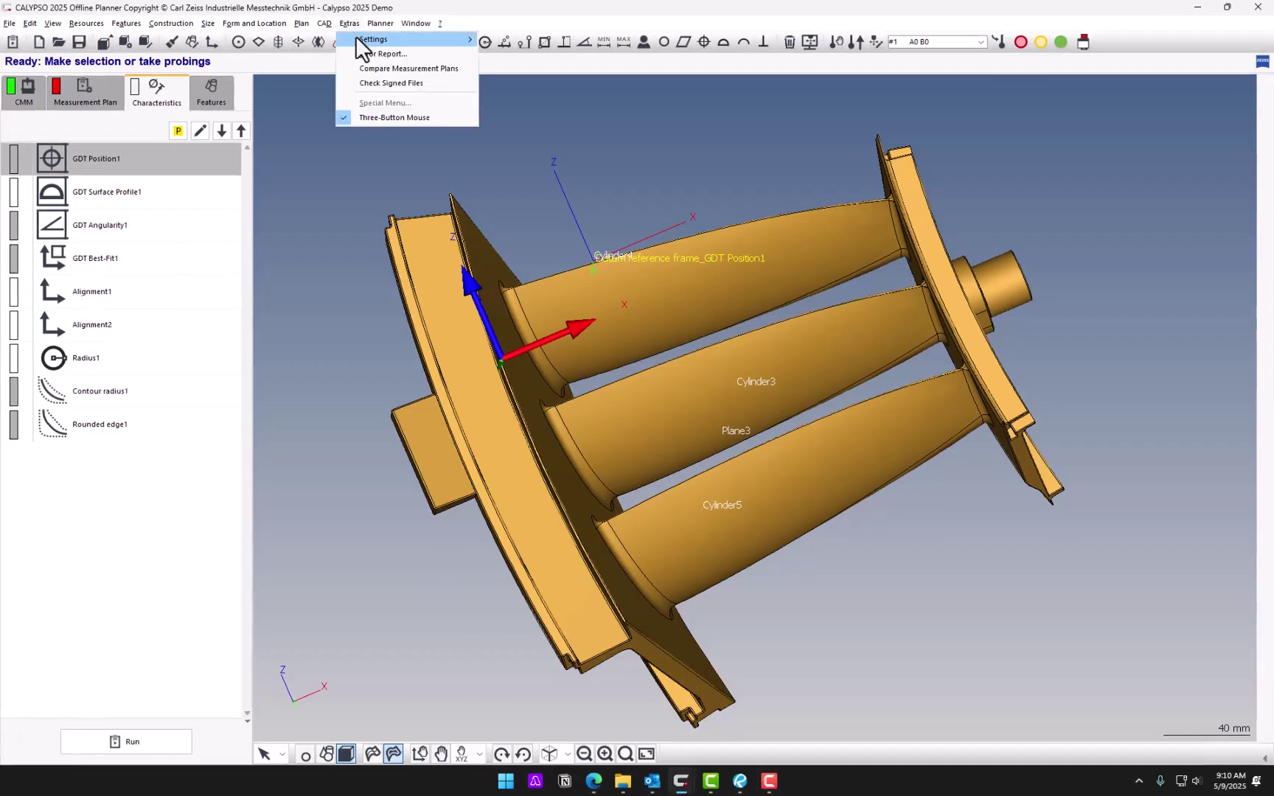
mouse_move(356, 36)
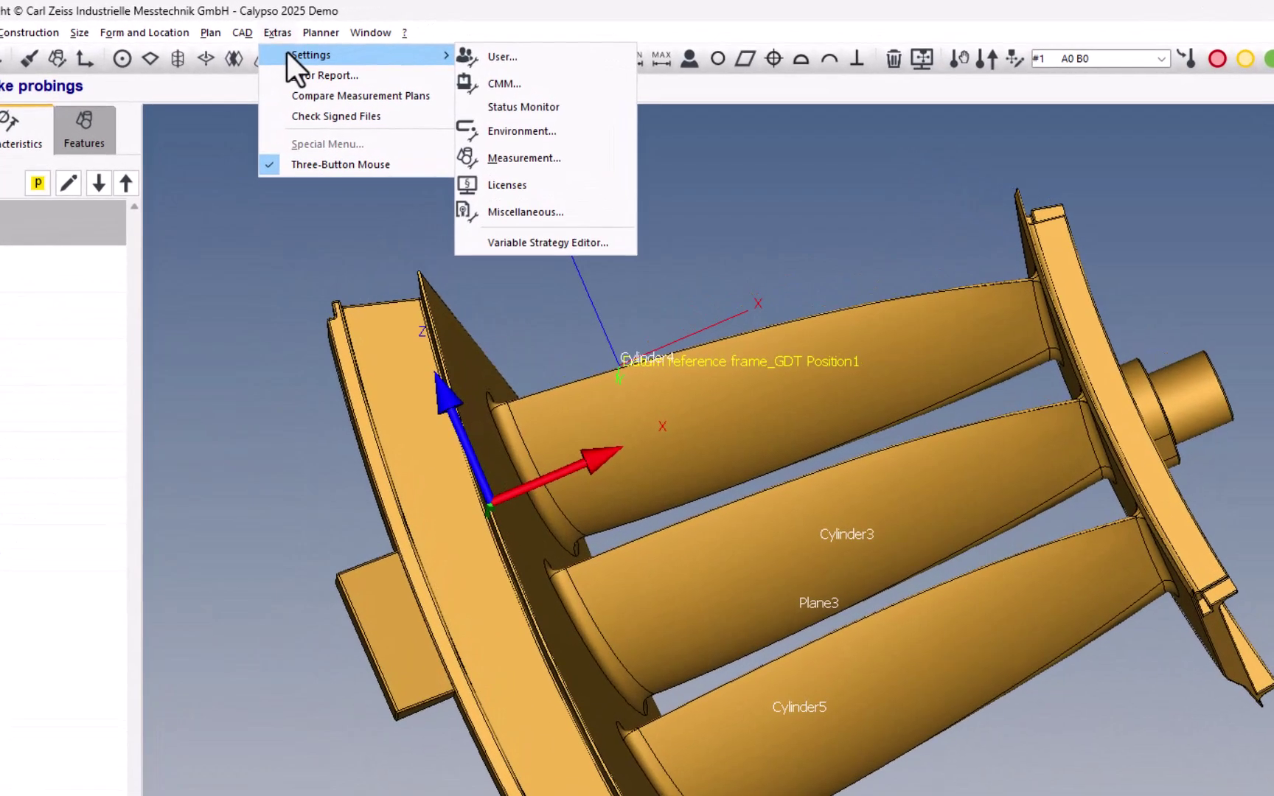
left_click(557, 133)
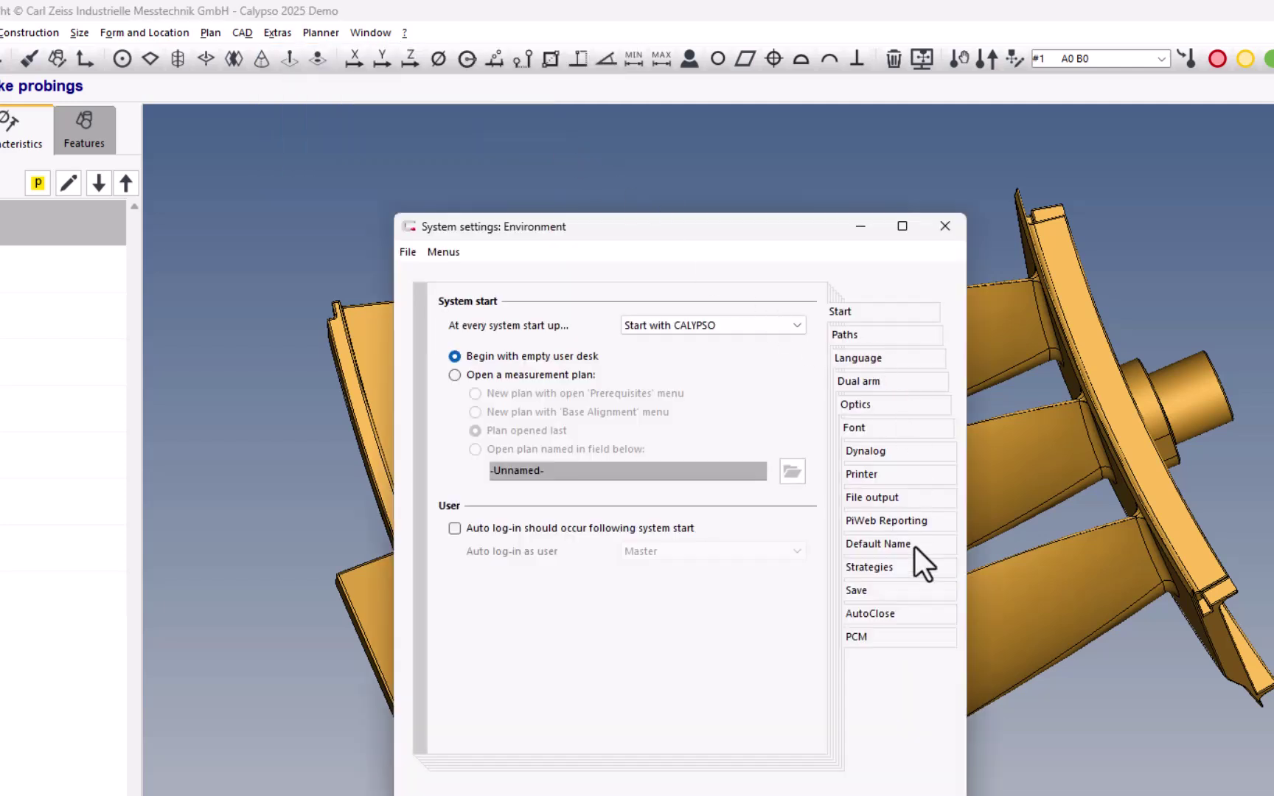
left_click(894, 615)
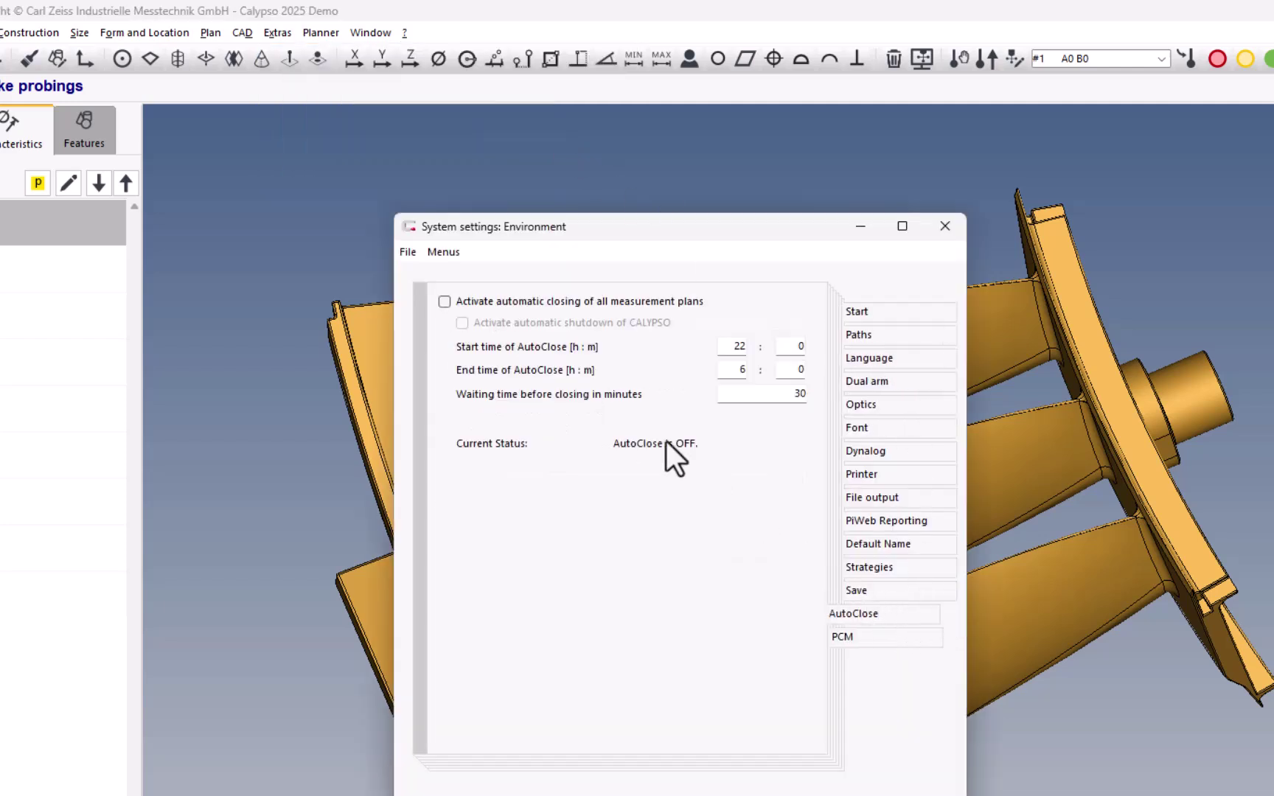
left_click(446, 302)
left_click(463, 324)
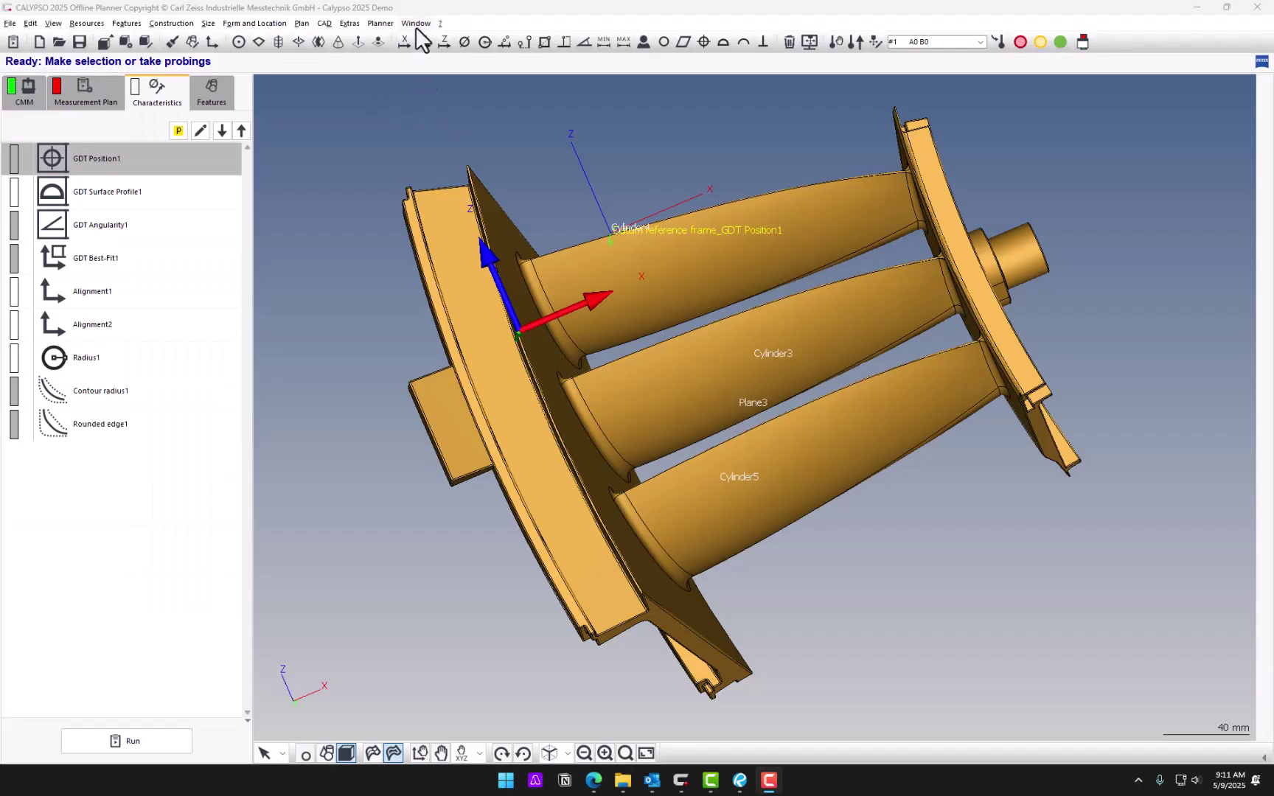
left_click(415, 24)
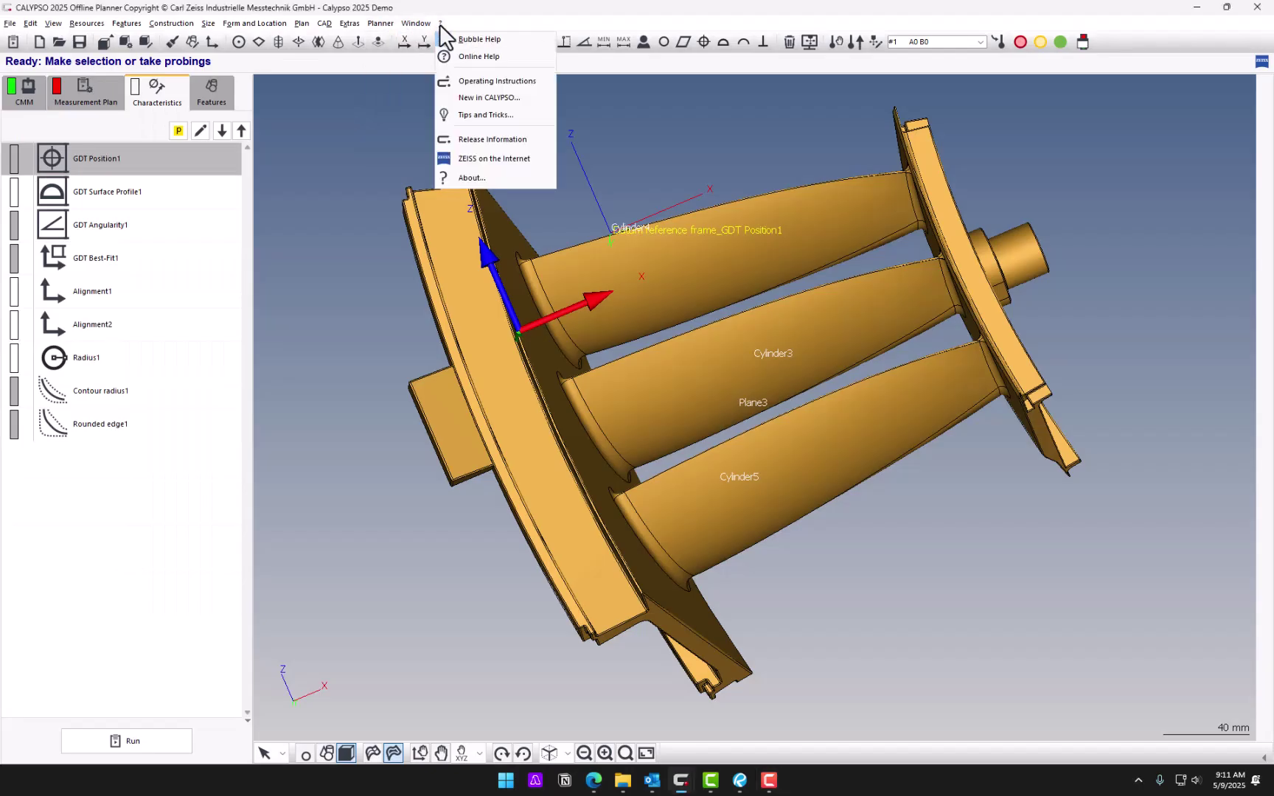
left_click(512, 100)
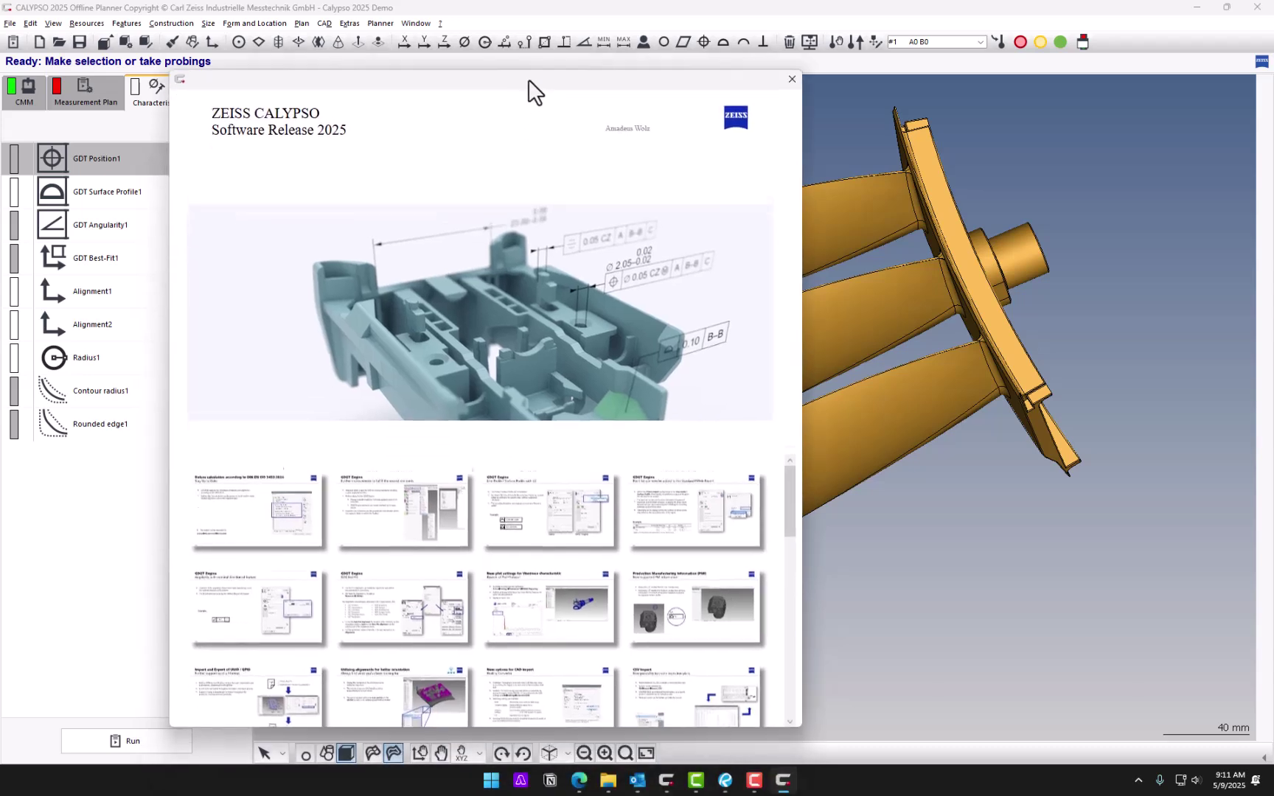
scroll(385, 483, "down", 1)
left_click(295, 463)
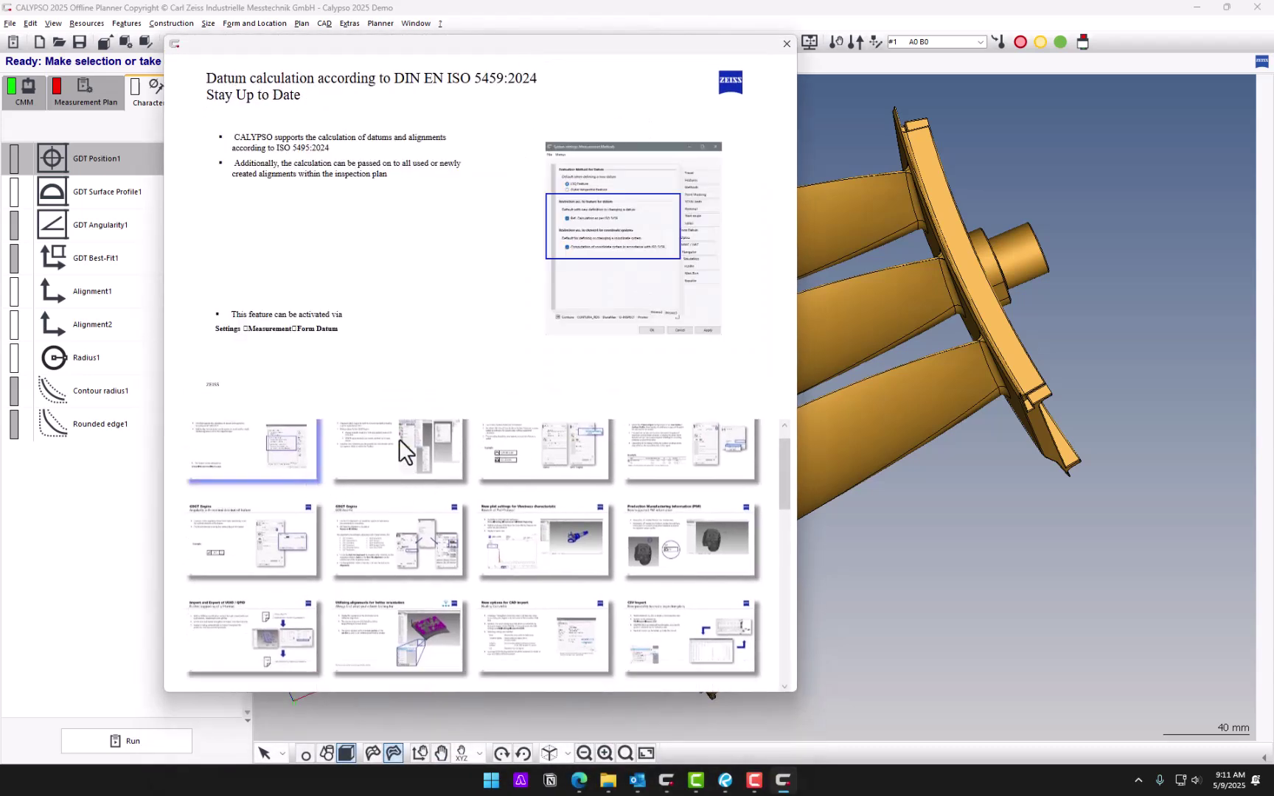
left_click(640, 533)
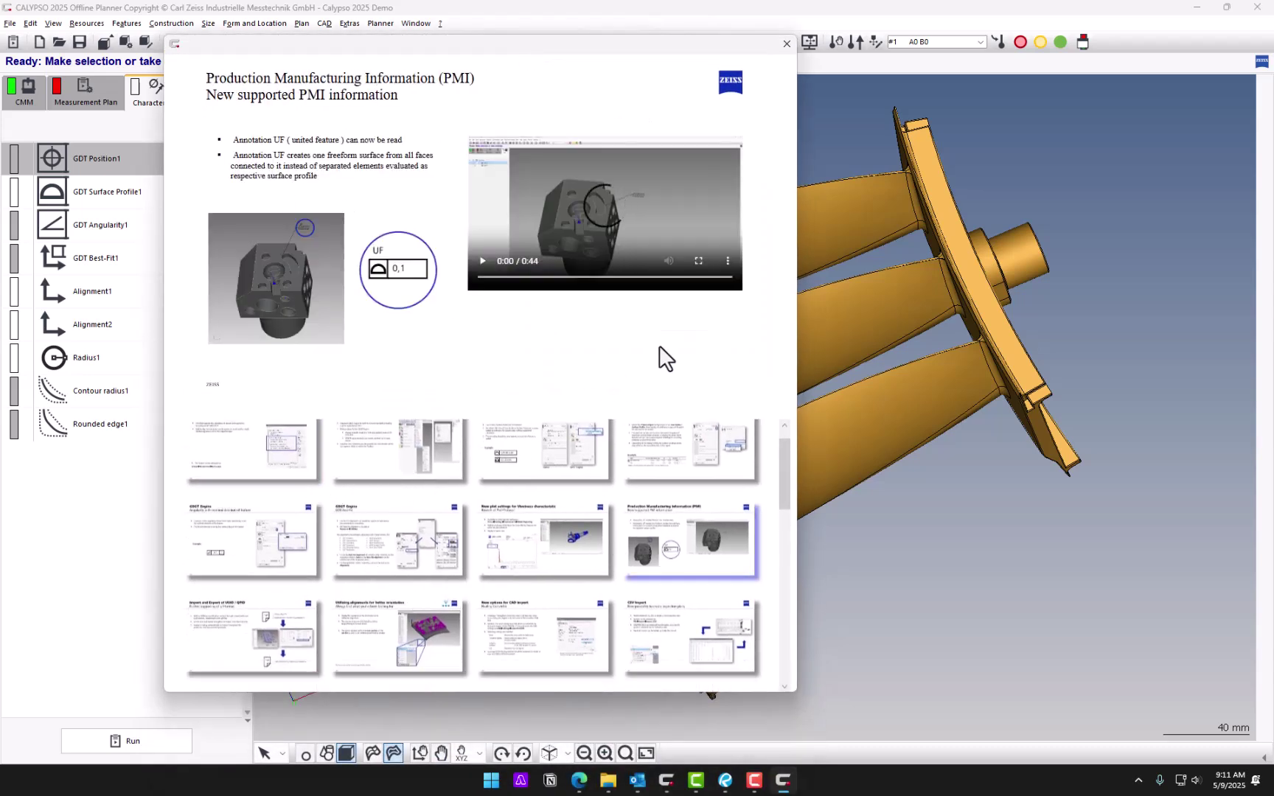
left_click(699, 261)
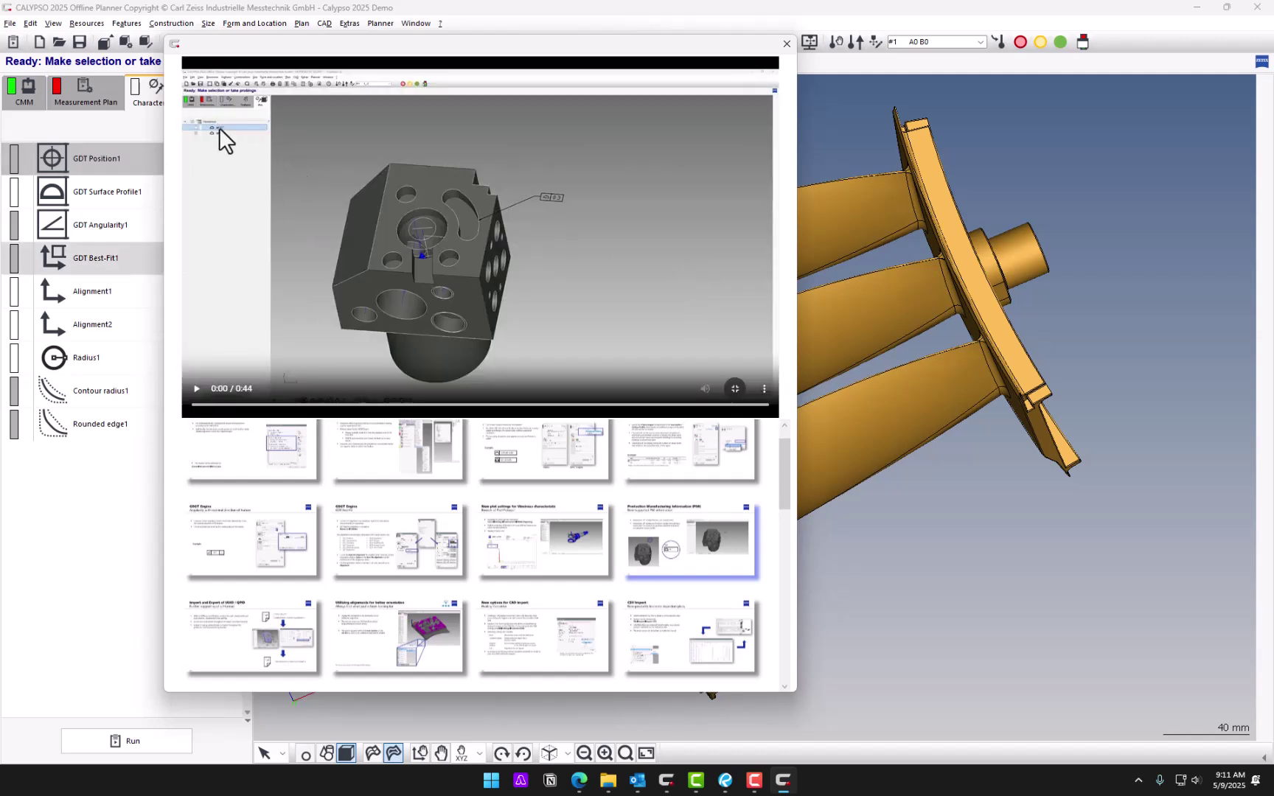
left_click(407, 538)
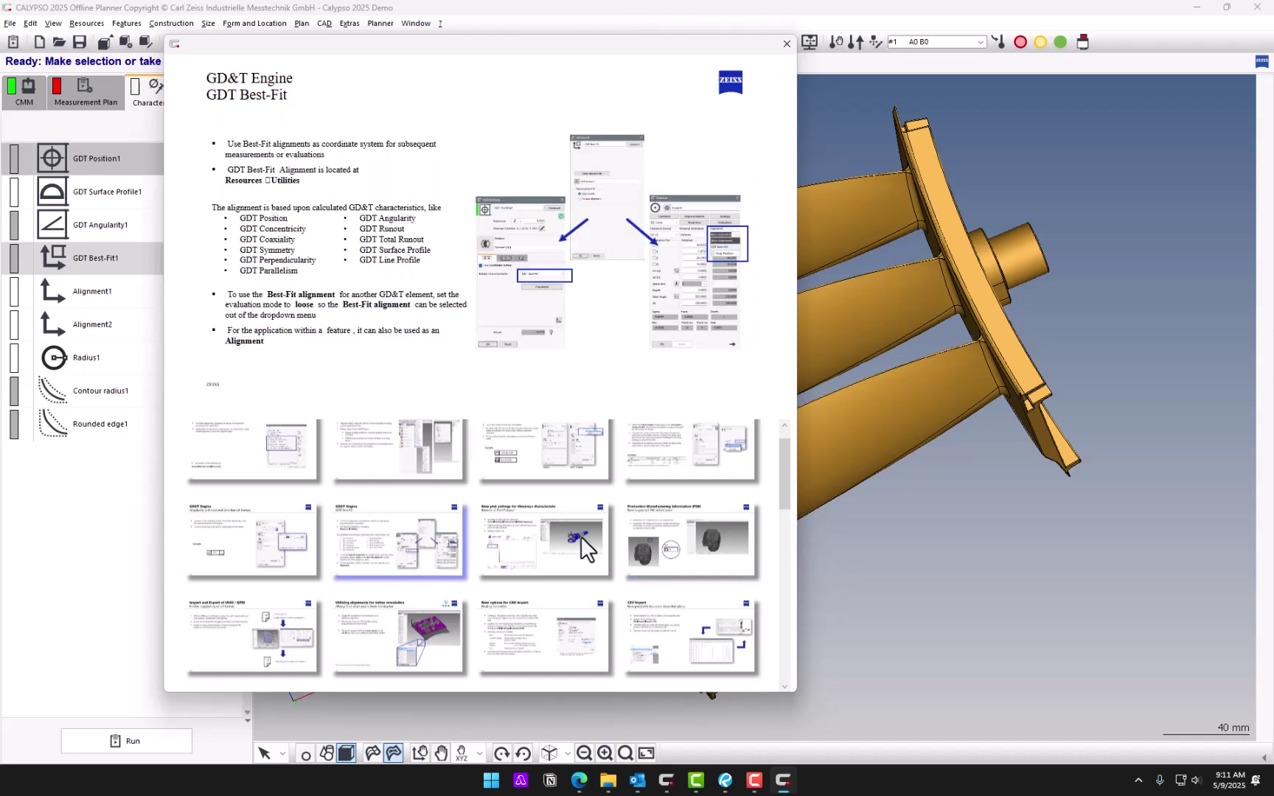
left_click(519, 634)
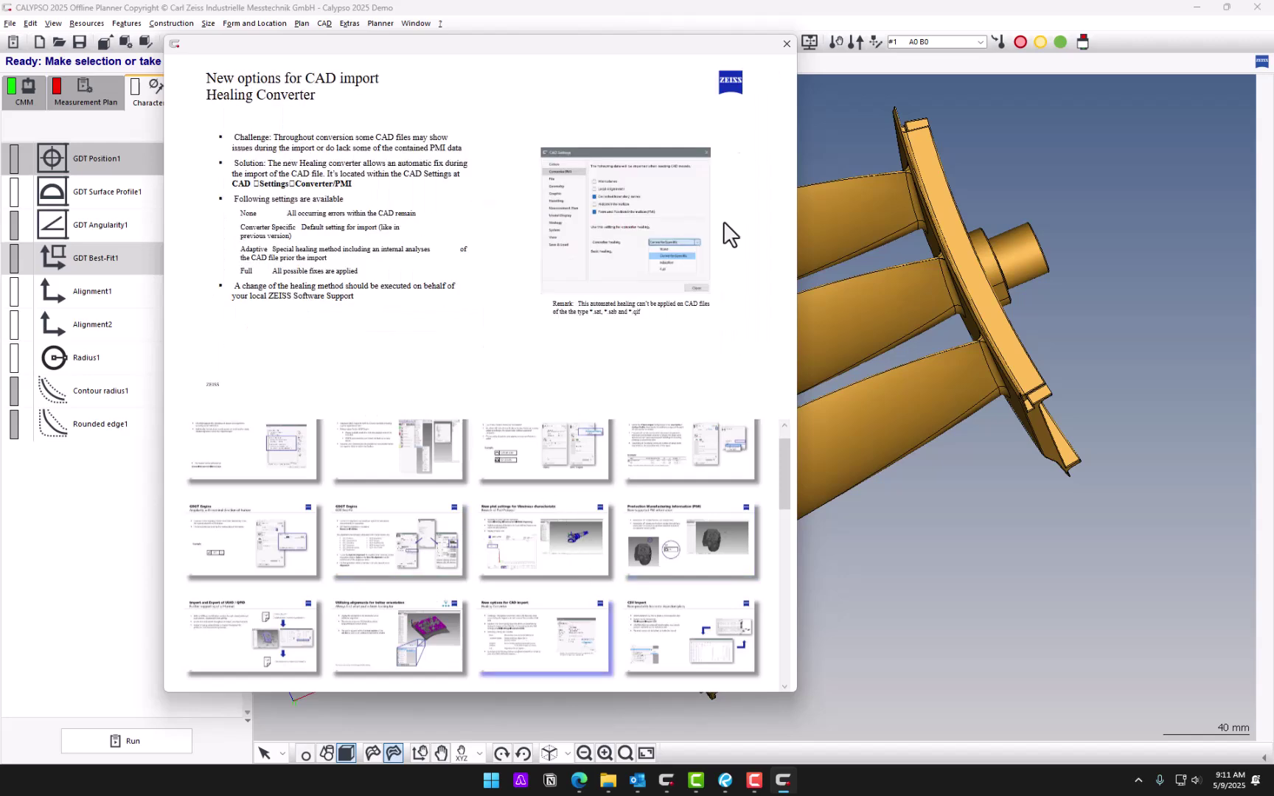
left_click(786, 44)
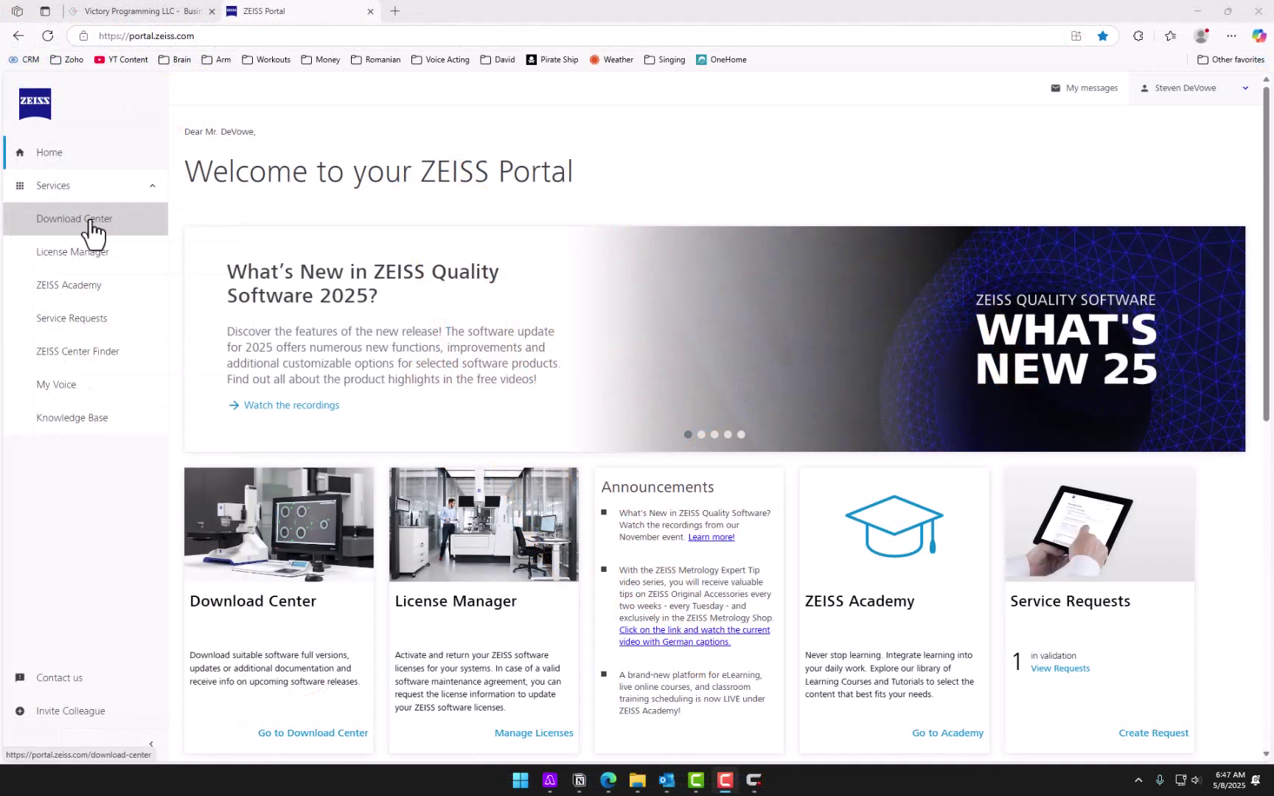
- Go to the ZEISS Portal Download Center and open Manage Software Notifications
left_click(94, 235)
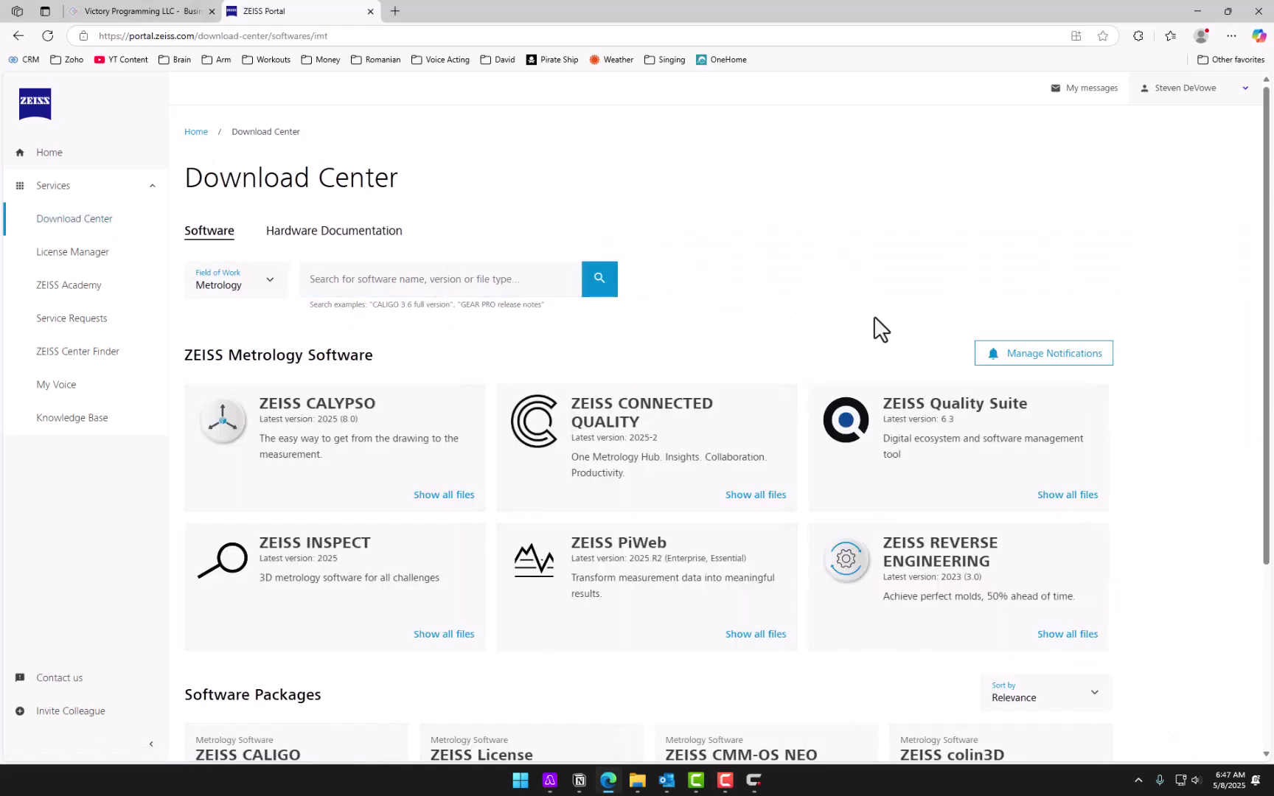
left_click(1042, 357)
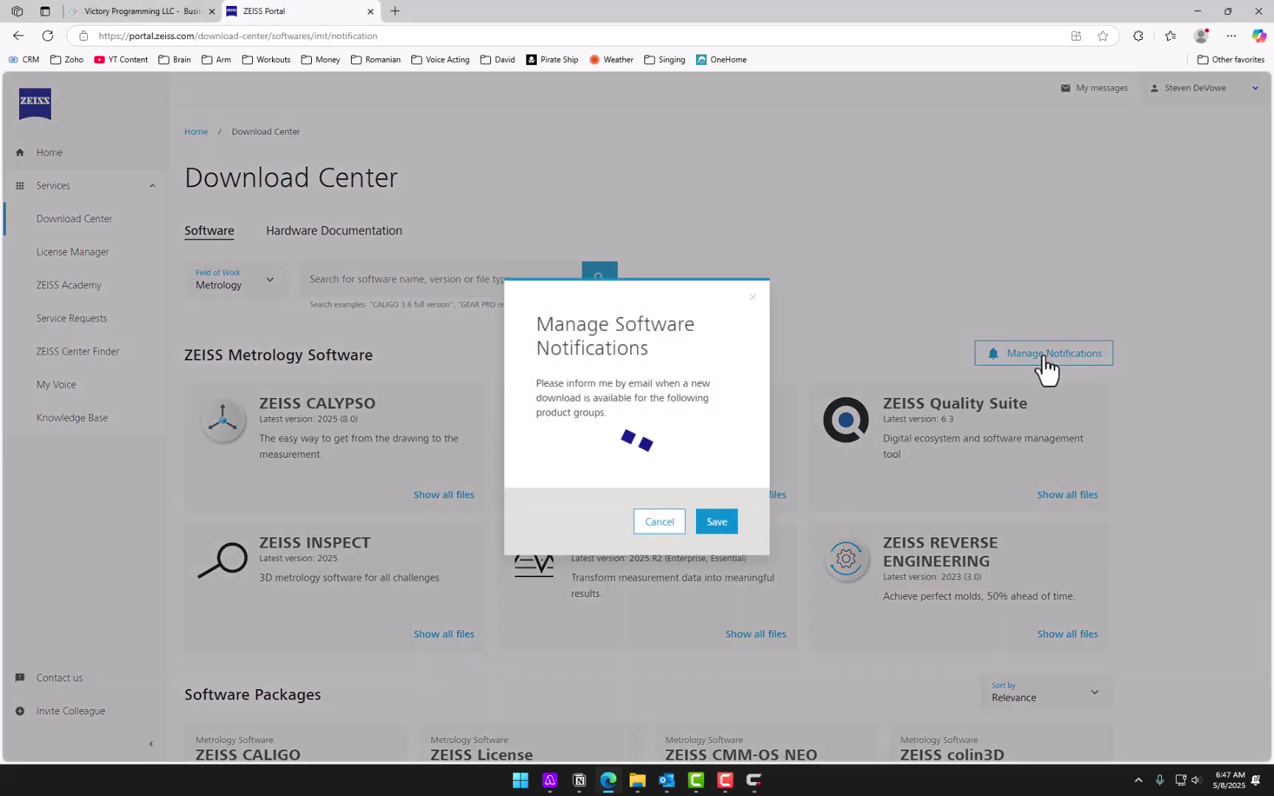